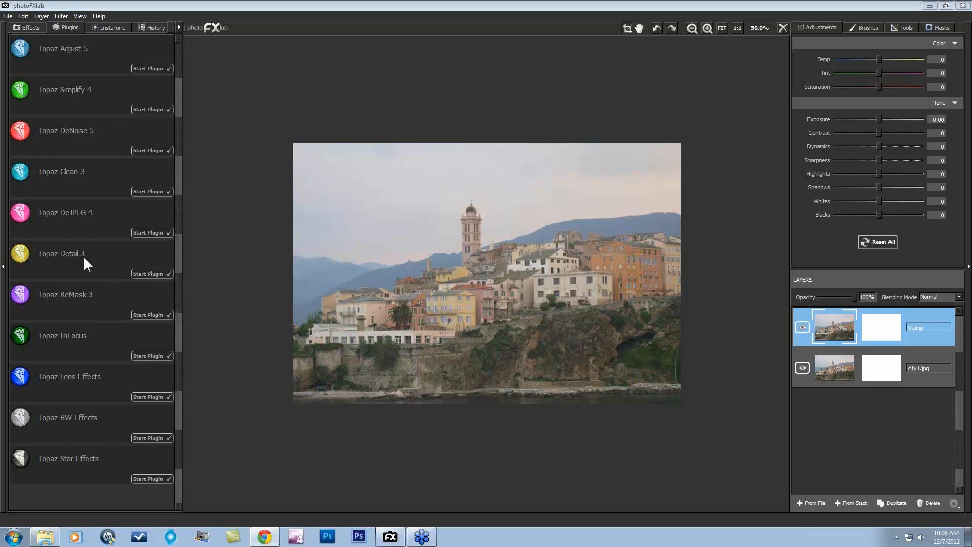
Start the Topaz Detail 3 plugin on the Stamp layer.
{"action": "left_click", "coordinate": [31, 24]}
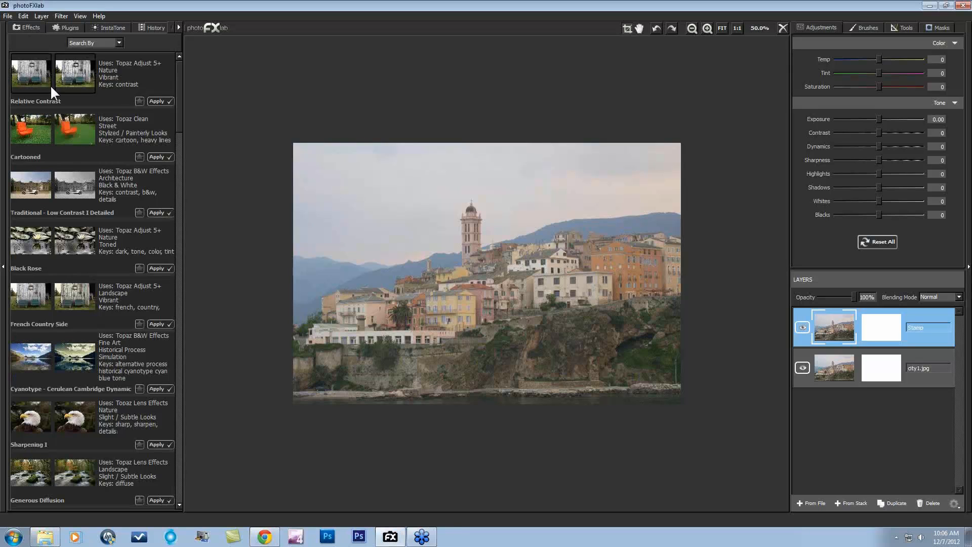
{"action": "left_click", "coordinate": [66, 26]}
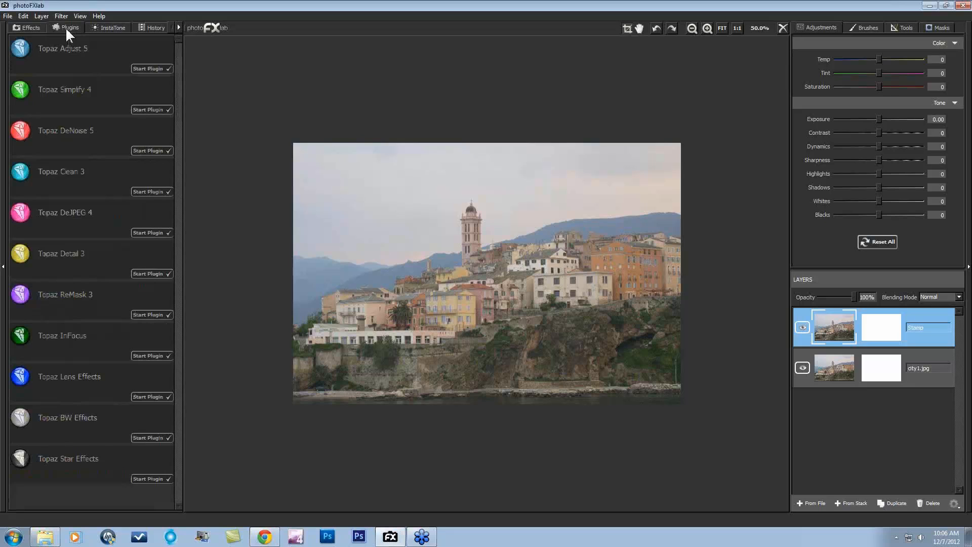
{"action": "left_click", "coordinate": [143, 274]}
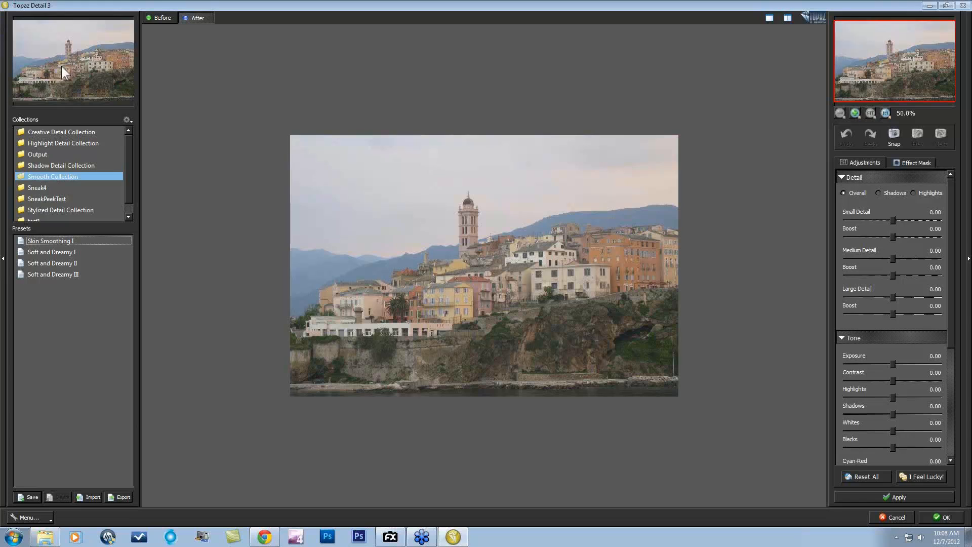
Try the HDR Enhancement I preset from the Stylized Detail Collection, then reset all adjustments.
{"action": "left_click", "coordinate": [58, 131]}
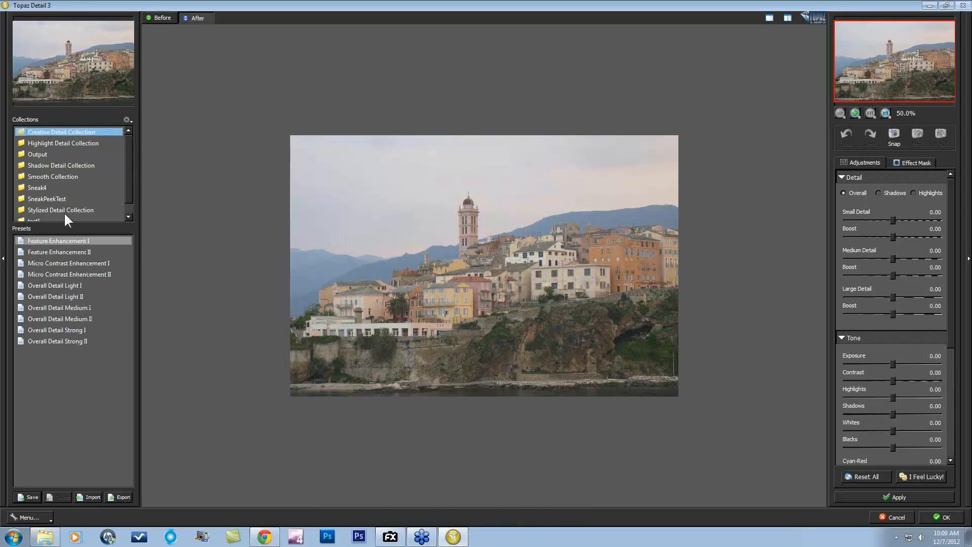
{"action": "left_click", "coordinate": [49, 207]}
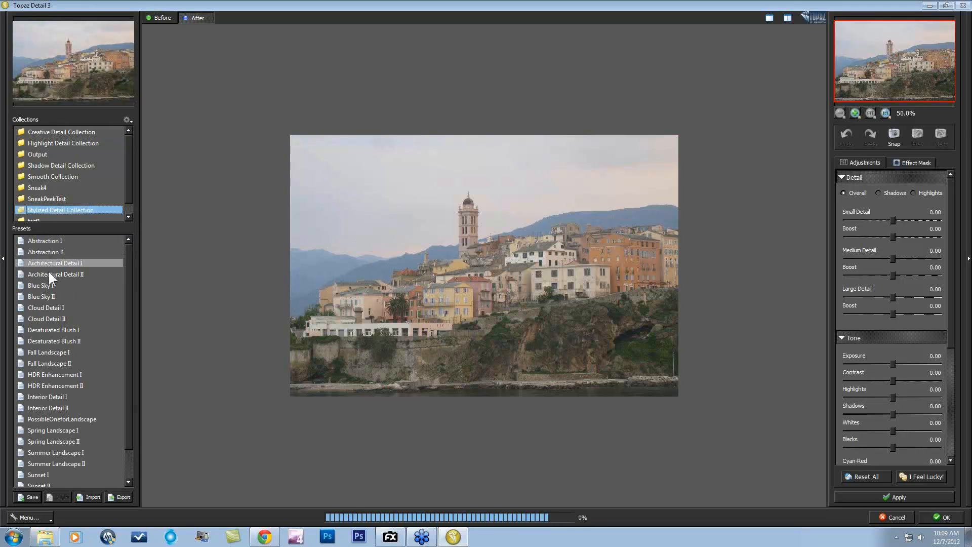
{"action": "left_click", "coordinate": [59, 375]}
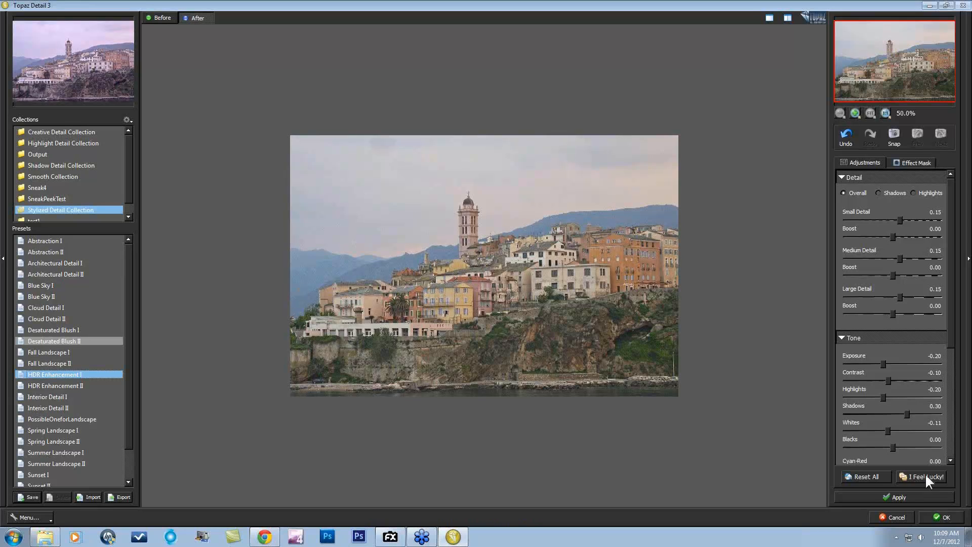
{"action": "left_click", "coordinate": [861, 473]}
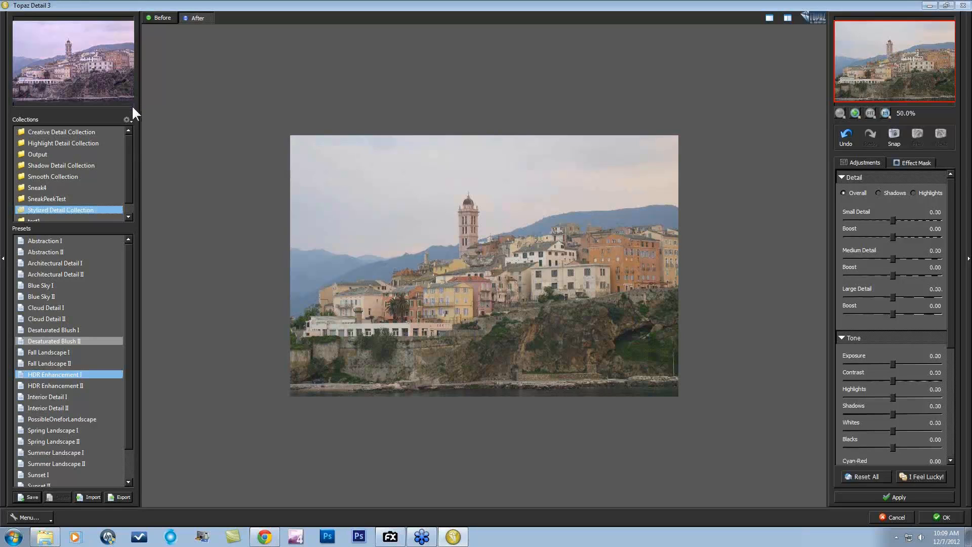
Create a new preset collection named Output Test II.
{"action": "left_click", "coordinate": [127, 120]}
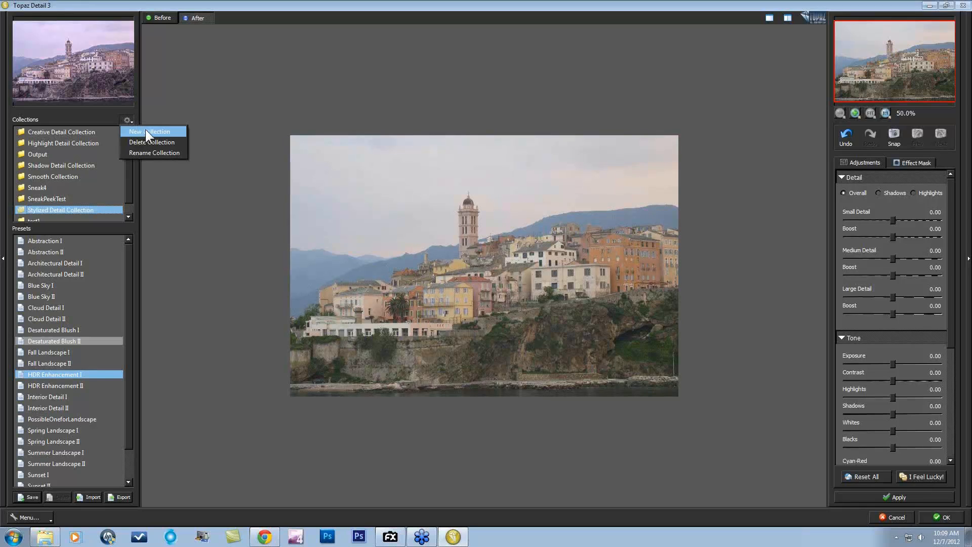
{"action": "left_click", "coordinate": [145, 129]}
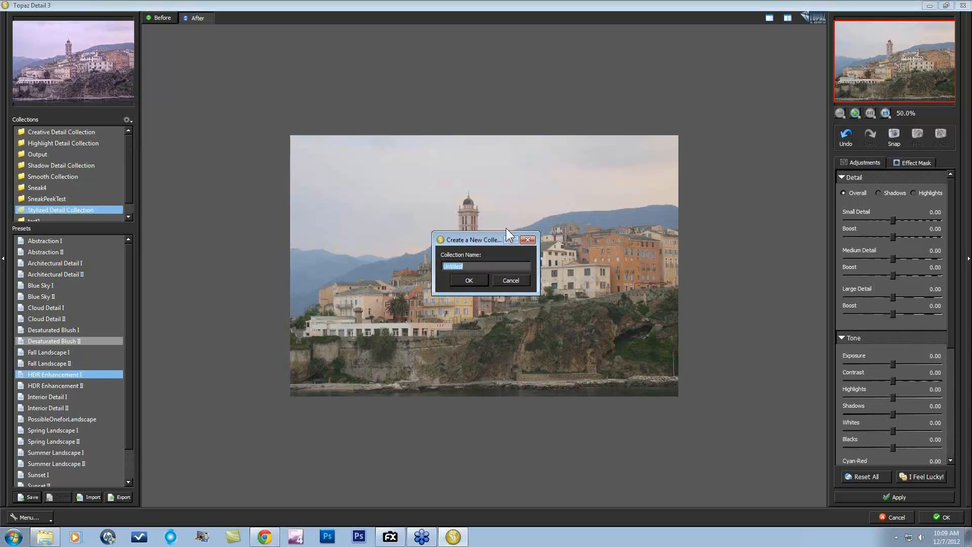
{"action": "type", "text": "Output,Test II"}
{"action": "left_click", "coordinate": [468, 281]}
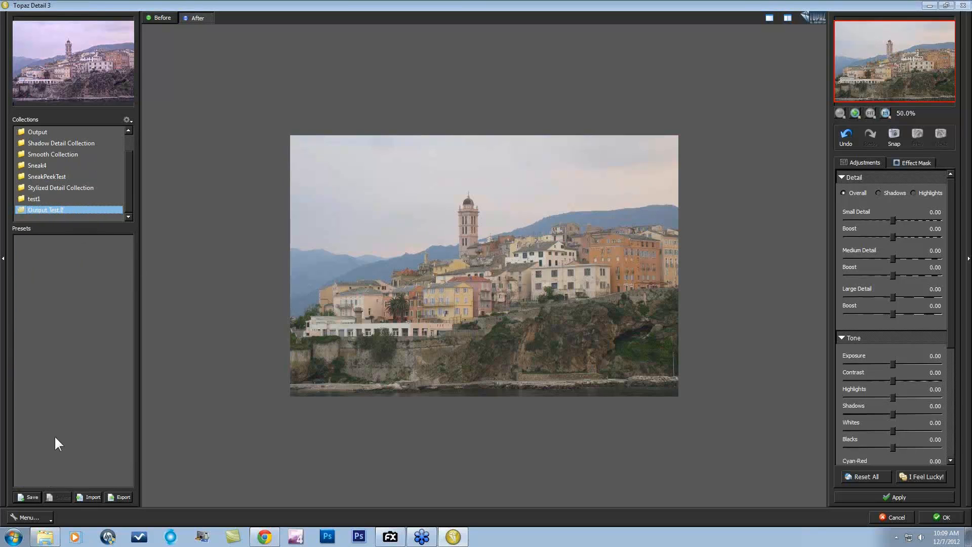
Save the current settings as a preset named Test I in the Output Test II collection and select it.
{"action": "left_click", "coordinate": [28, 493]}
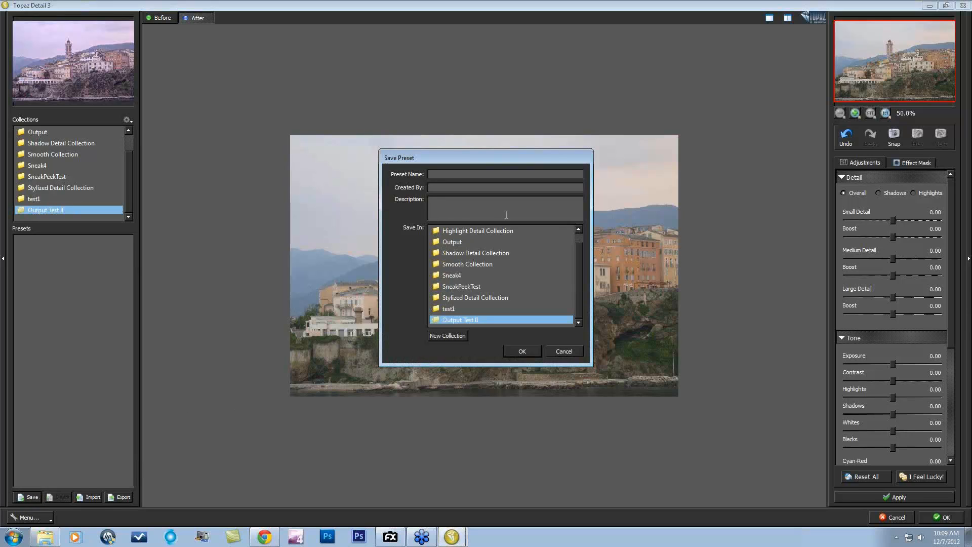
{"action": "type", "text": "Test"}
{"action": "type", "text": " 1"}
{"action": "left_click", "coordinate": [521, 350]}
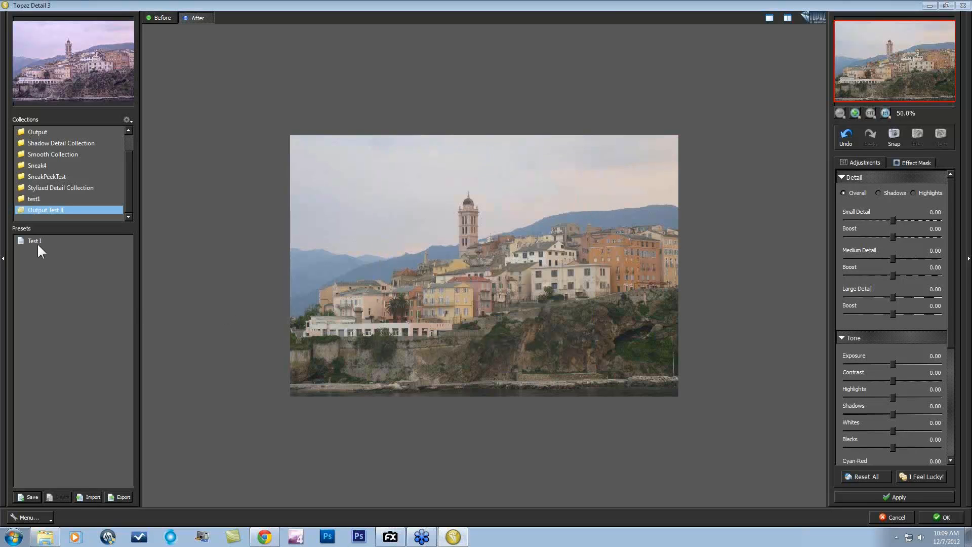
{"action": "left_click", "coordinate": [38, 242]}
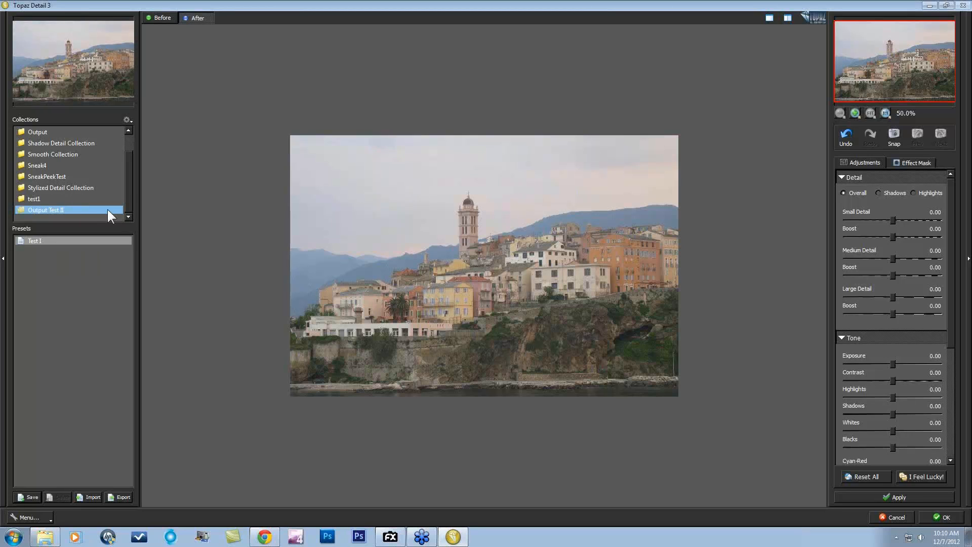
Try Feature Enhancement I and II from the Creative Detail Collection and compare the result with the original at 100%.
{"action": "left_click_drag", "start_coordinate": [125, 179], "coordinate": [132, 159]}
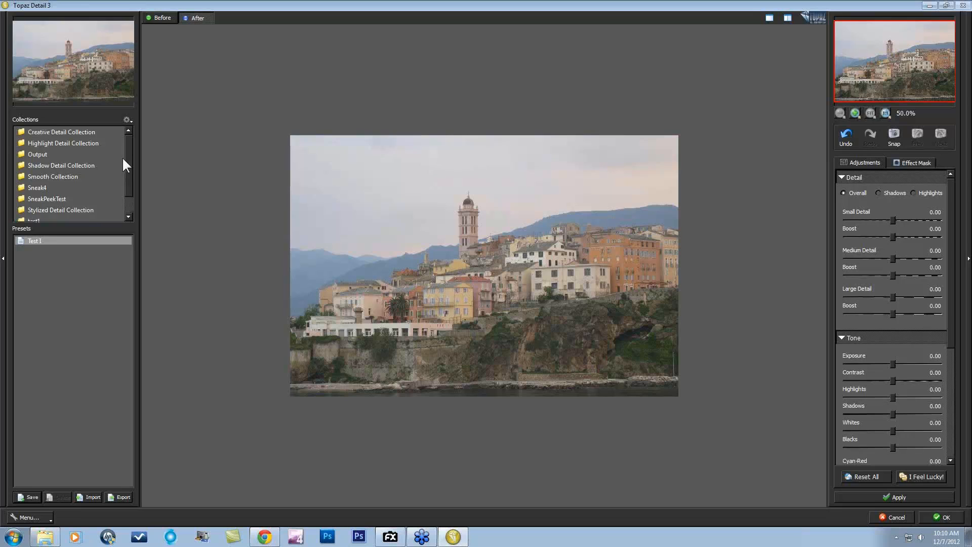
{"action": "left_click", "coordinate": [69, 128]}
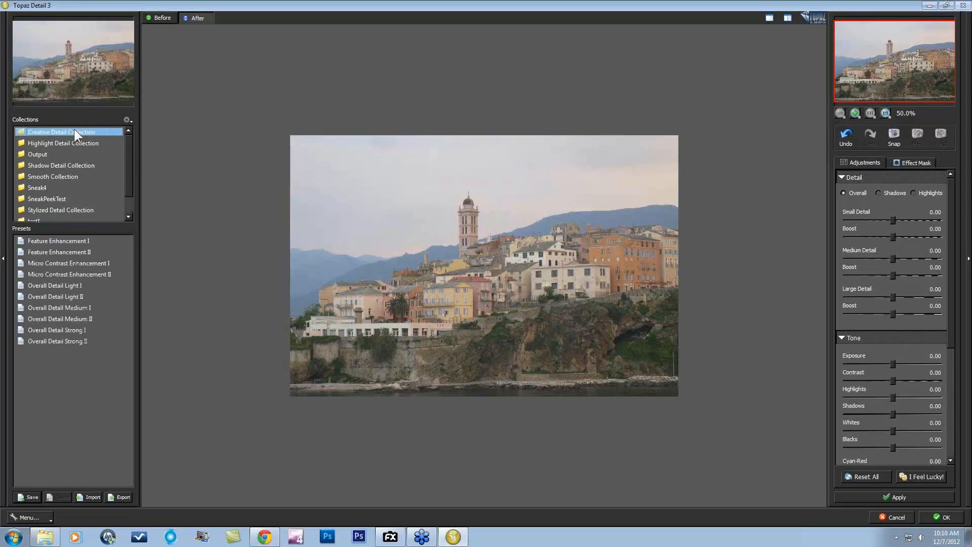
{"action": "left_click", "coordinate": [61, 241]}
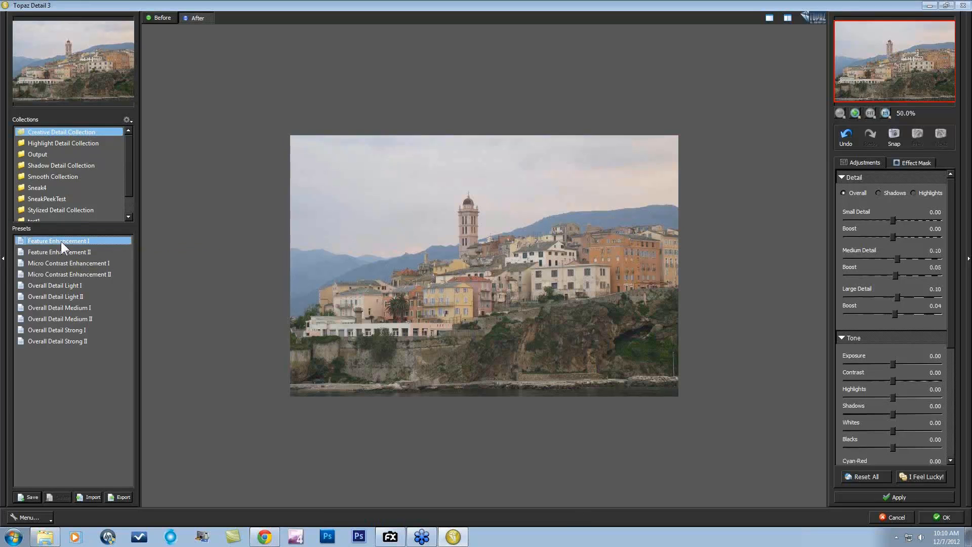
{"action": "left_click", "coordinate": [60, 251]}
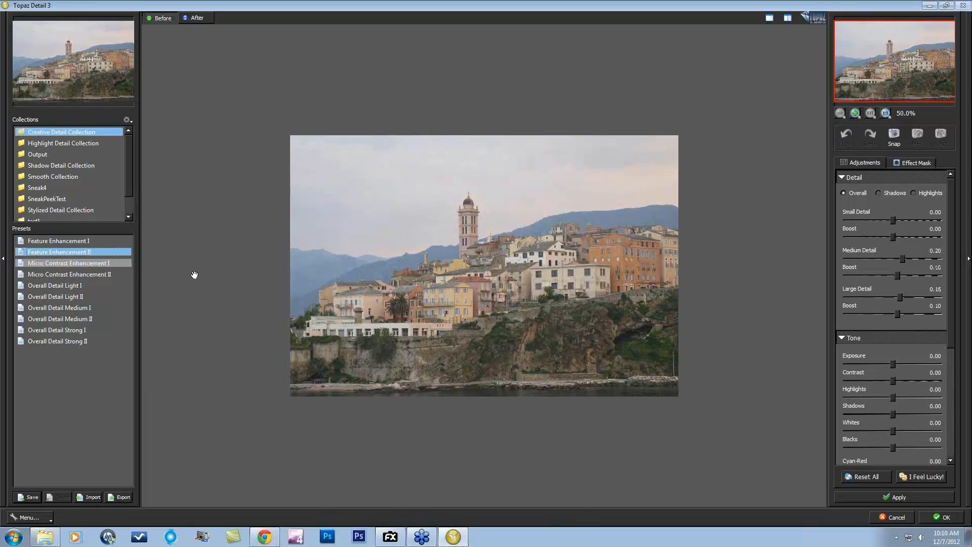
{"action": "left_click", "coordinate": [885, 111]}
{"action": "left_click_drag", "start_coordinate": [908, 75], "coordinate": [935, 79]}
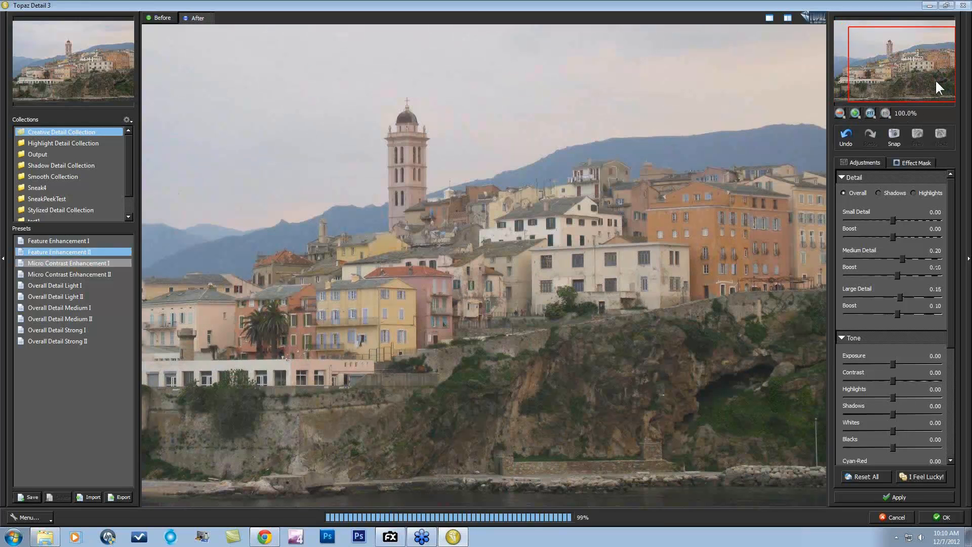
{"action": "key", "text": "space"}
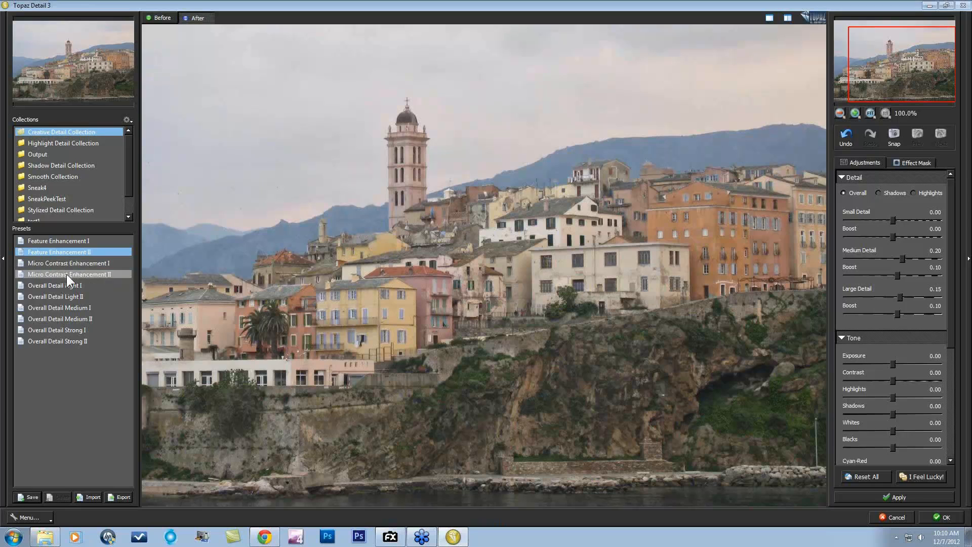
Try the Micro Contrast Enhancement I and II presets, then Overall Detail Light II, Medium II, Strong I and Strong II.
{"action": "left_click", "coordinate": [77, 263]}
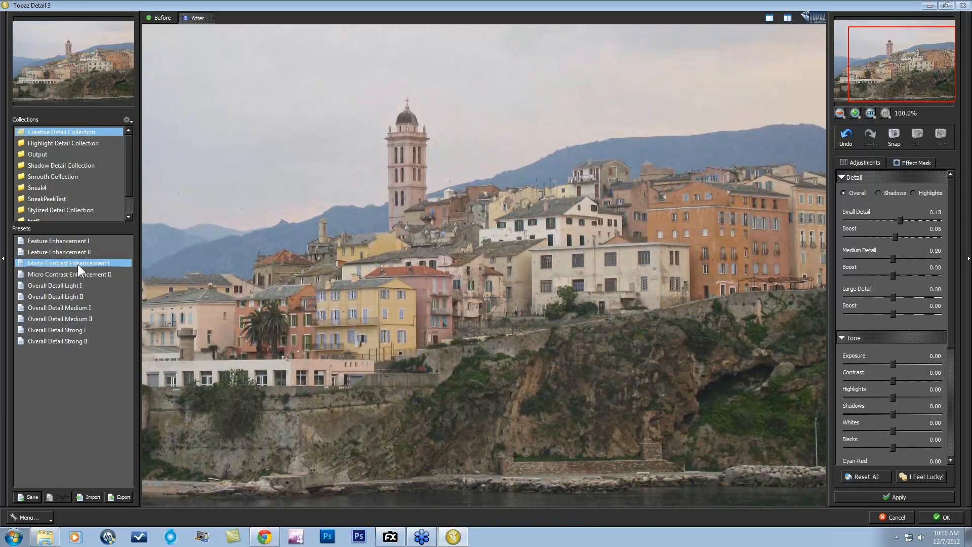
{"action": "left_click", "coordinate": [76, 274]}
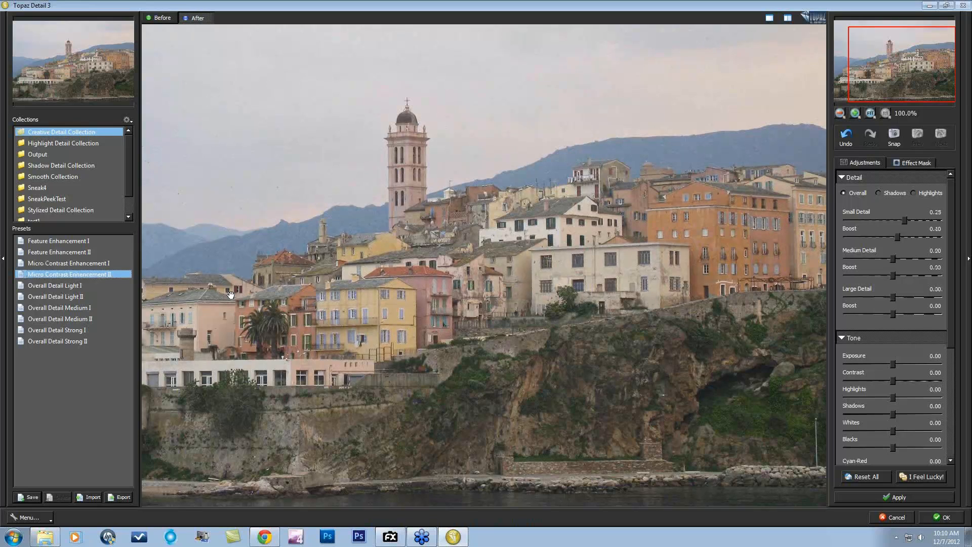
{"action": "left_click", "coordinate": [69, 296]}
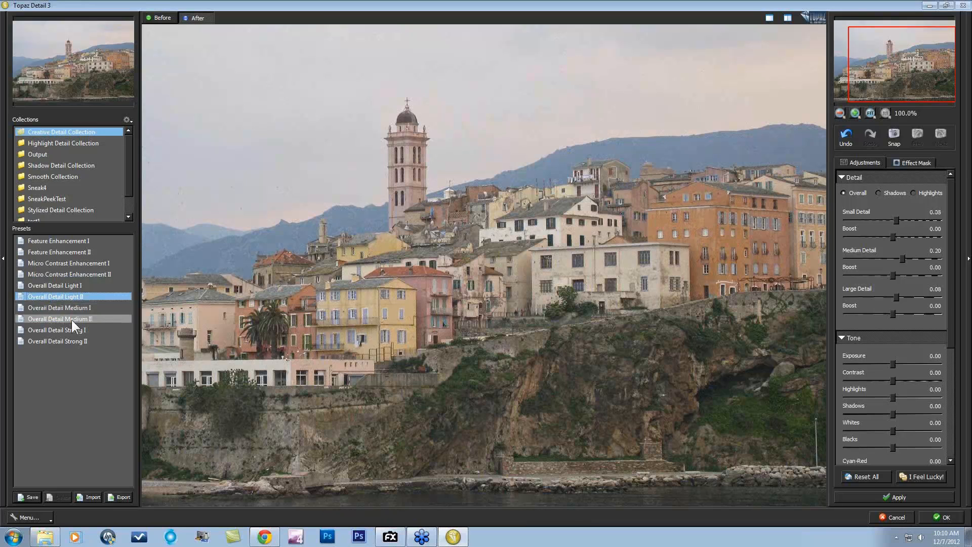
{"action": "left_click", "coordinate": [71, 320]}
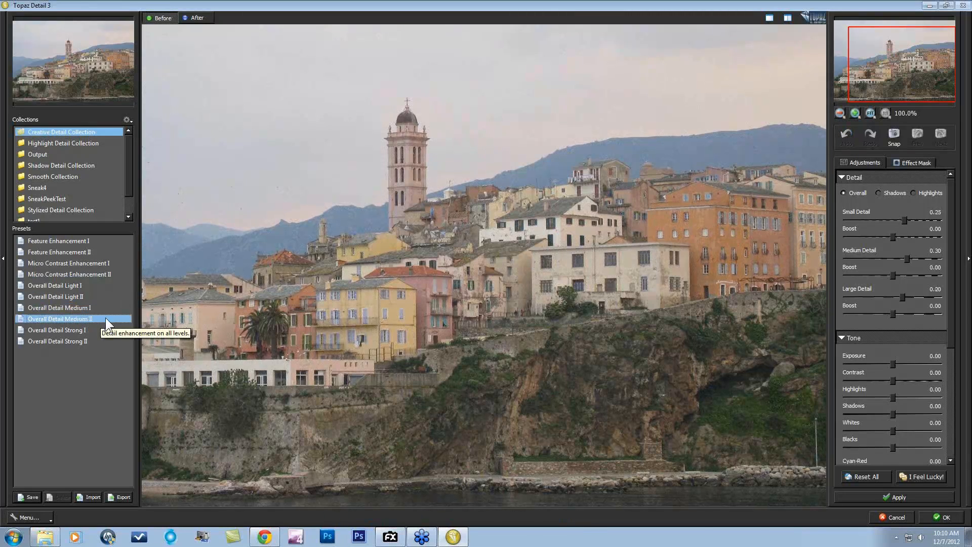
{"action": "left_click", "coordinate": [89, 330]}
{"action": "left_click", "coordinate": [80, 341]}
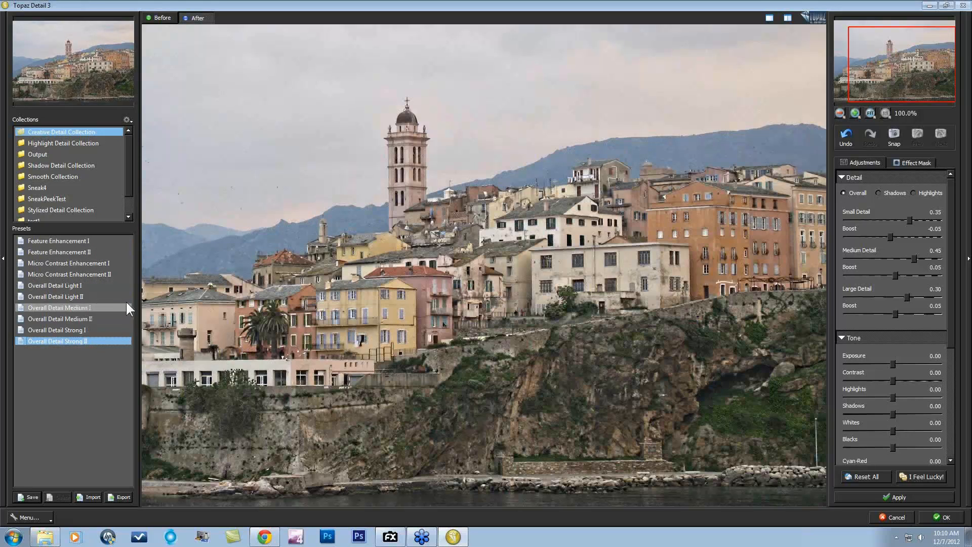
Reset all adjustments and try Highlight Detail Light I, Medium I and Strong I from the Highlight Detail Collection.
{"action": "left_click", "coordinate": [66, 144]}
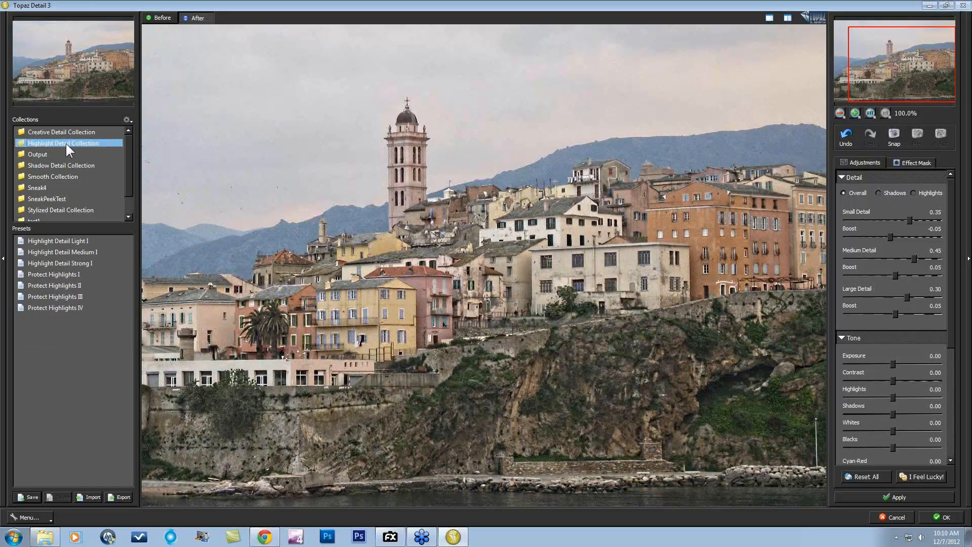
{"action": "left_click", "coordinate": [858, 474]}
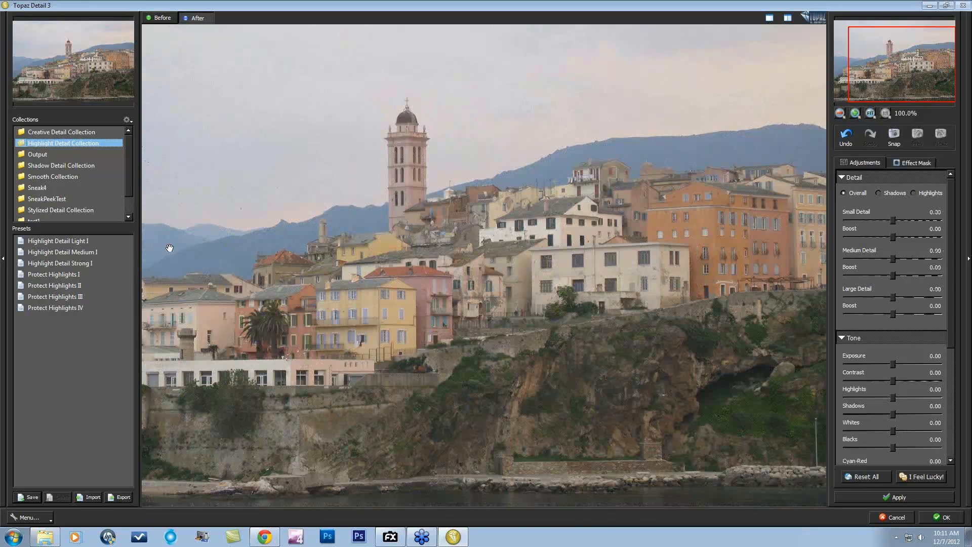
{"action": "left_click", "coordinate": [58, 240]}
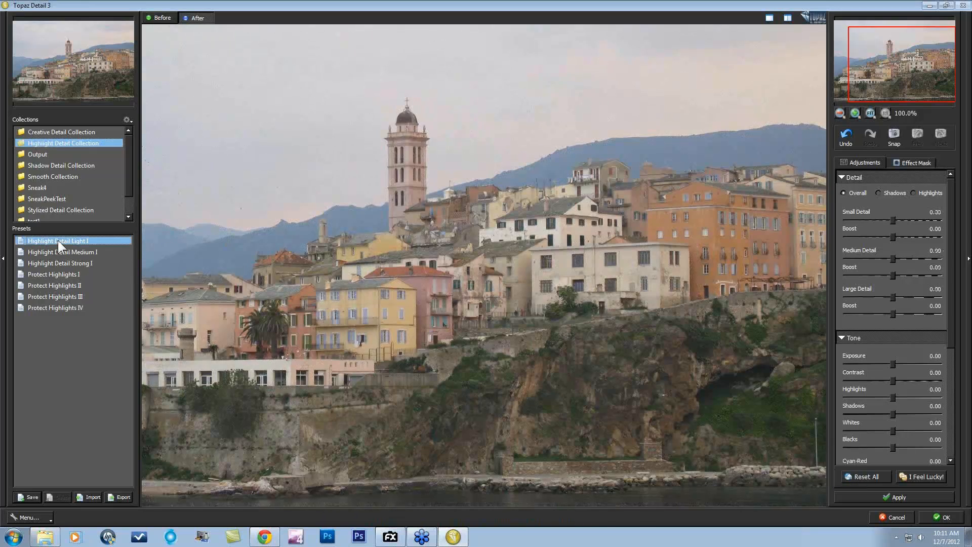
{"action": "left_click", "coordinate": [60, 250]}
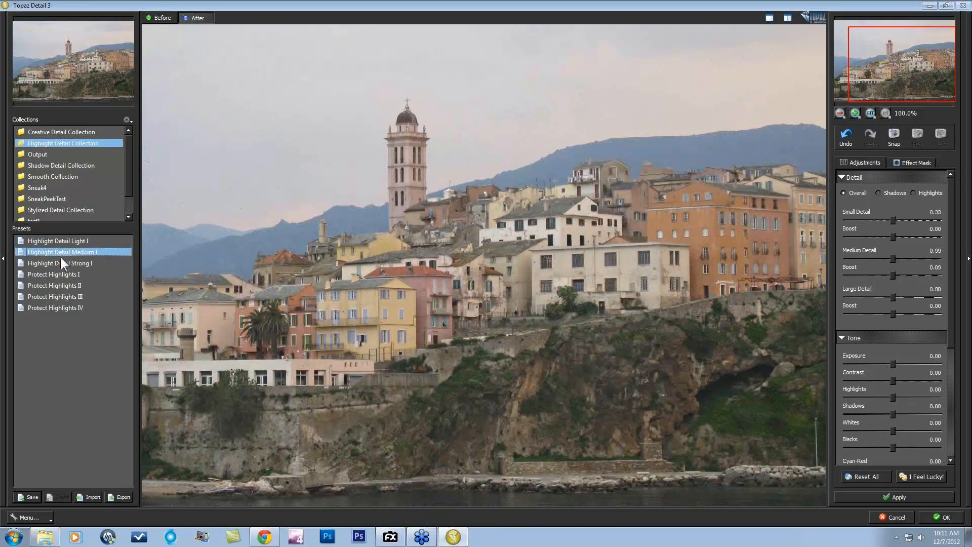
{"action": "left_click", "coordinate": [61, 262]}
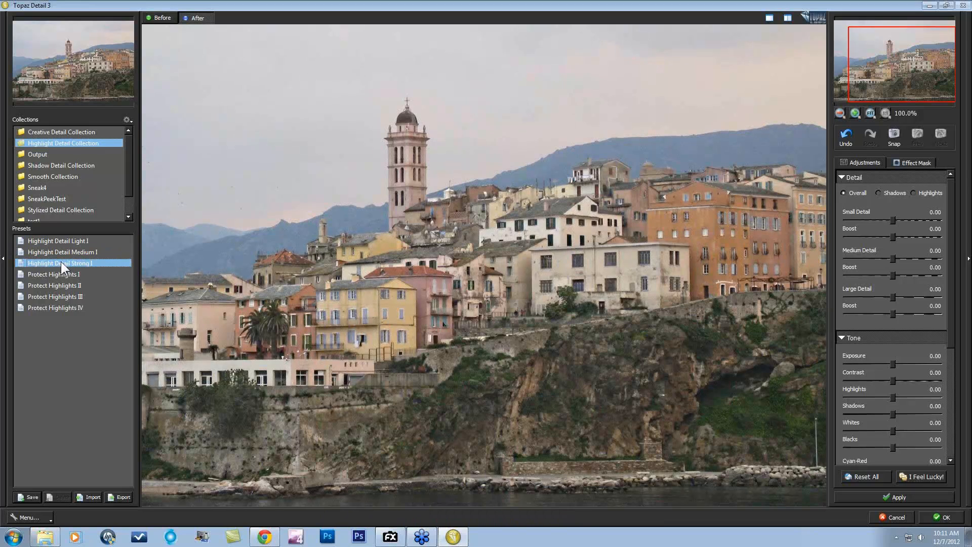
Try the Protect Highlights I, II, III and IV presets in turn on the photo.
{"action": "left_click", "coordinate": [61, 273]}
{"action": "left_click", "coordinate": [61, 283]}
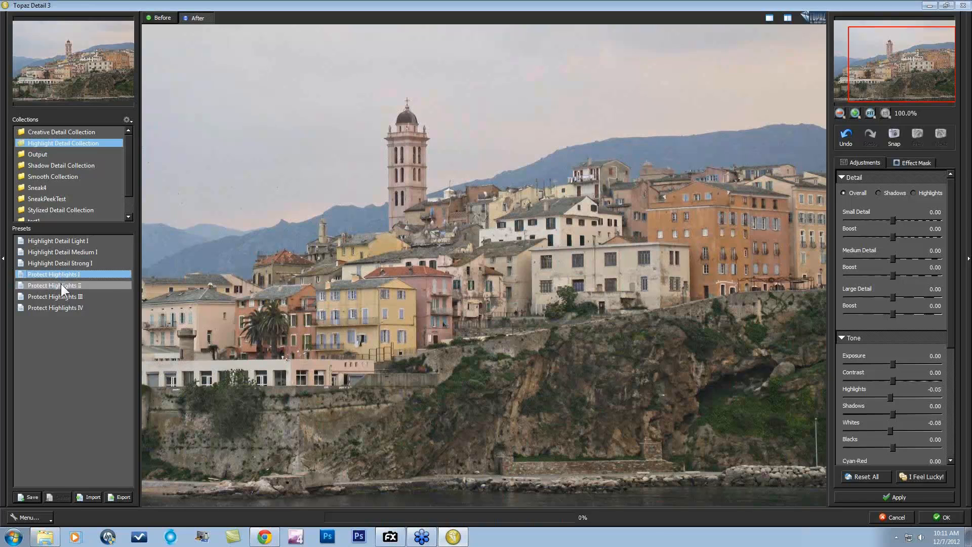
{"action": "left_click", "coordinate": [60, 295]}
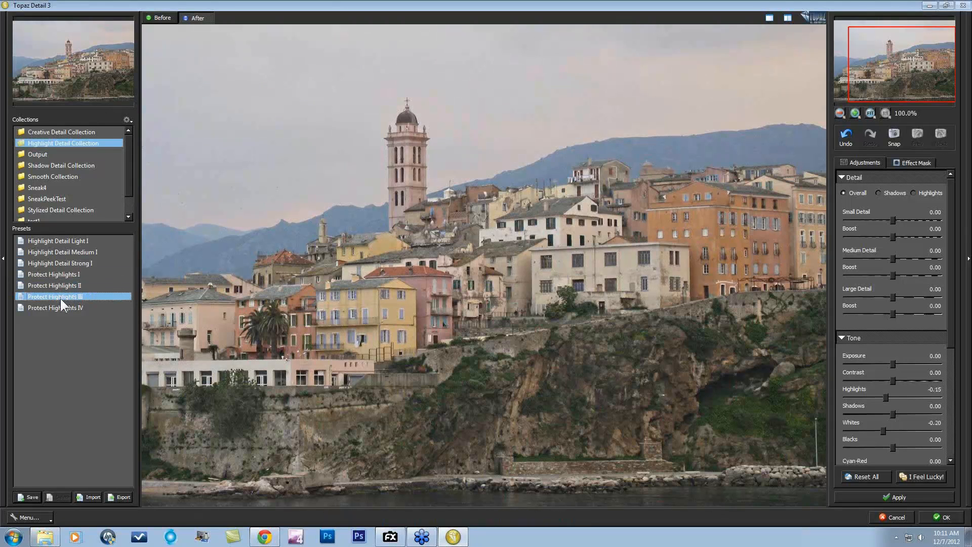
{"action": "left_click", "coordinate": [59, 306]}
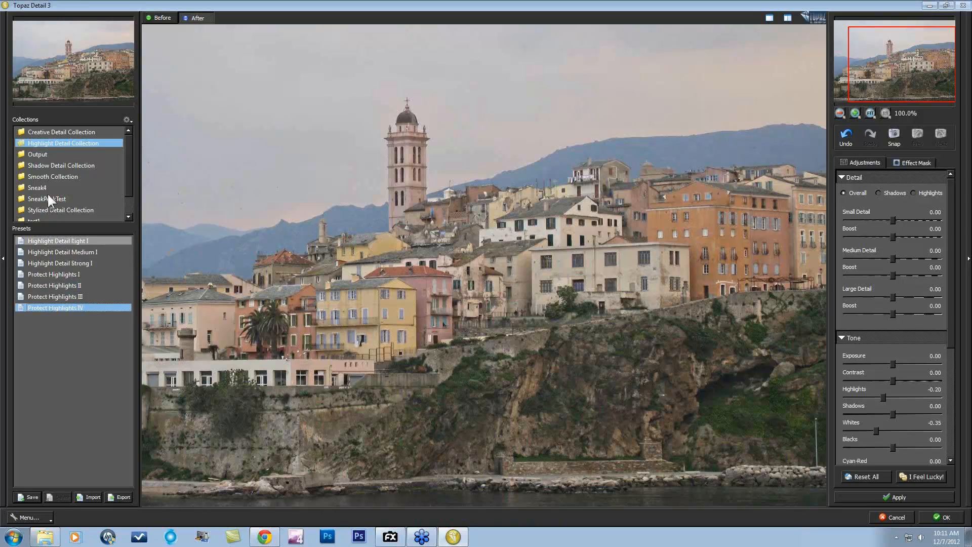
Try Shadow Detail Light I, Medium I and Strong I from the Shadow Detail Collection, comparing Strong I with the original.
{"action": "left_click", "coordinate": [51, 165]}
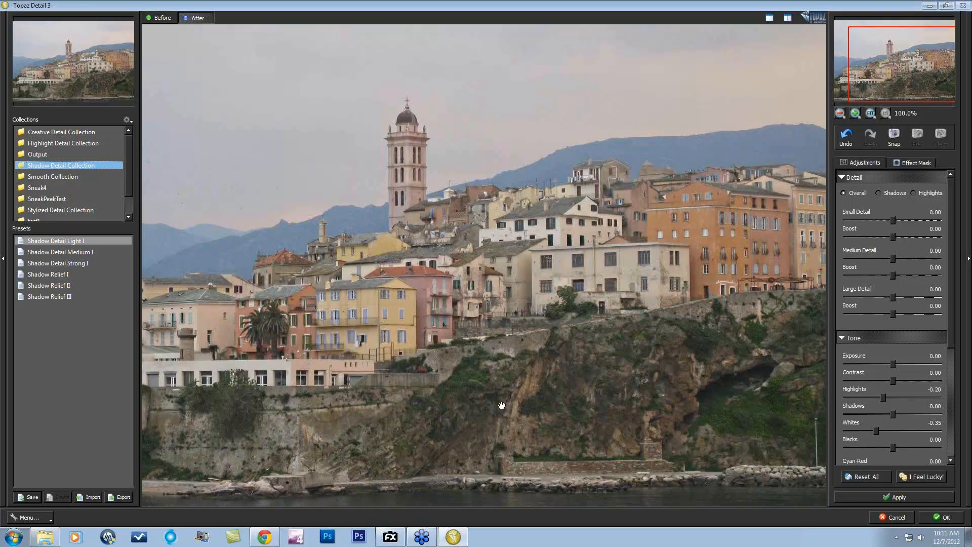
{"action": "left_click", "coordinate": [53, 240]}
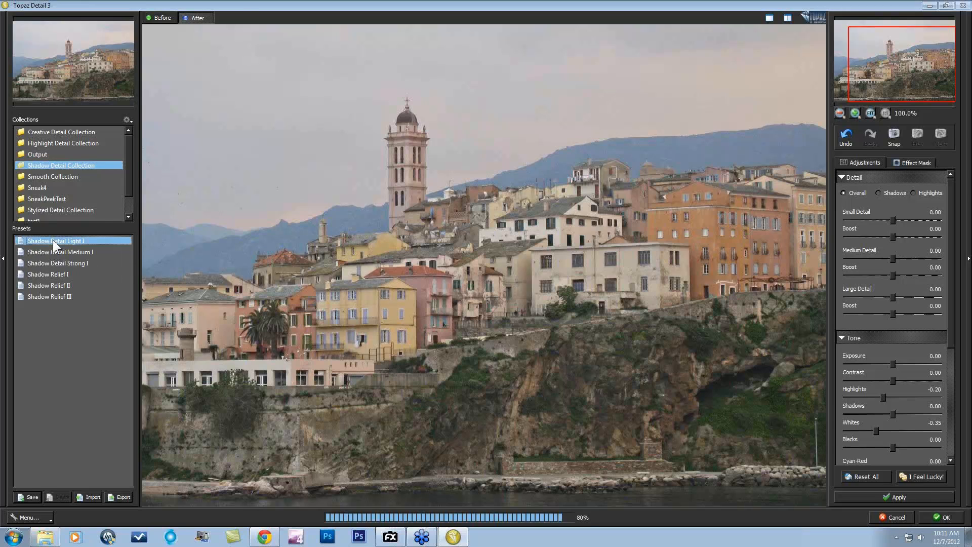
{"action": "left_click", "coordinate": [54, 253]}
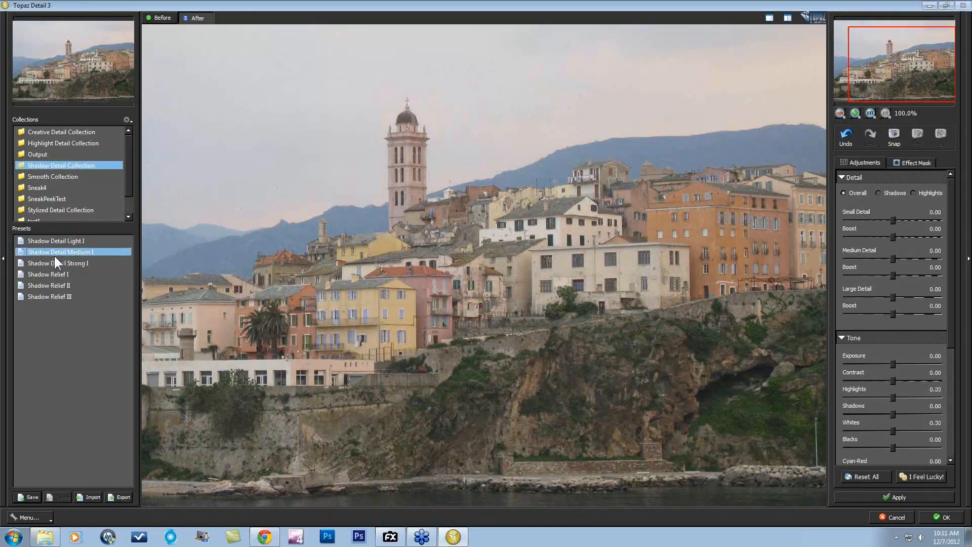
{"action": "left_click", "coordinate": [53, 262]}
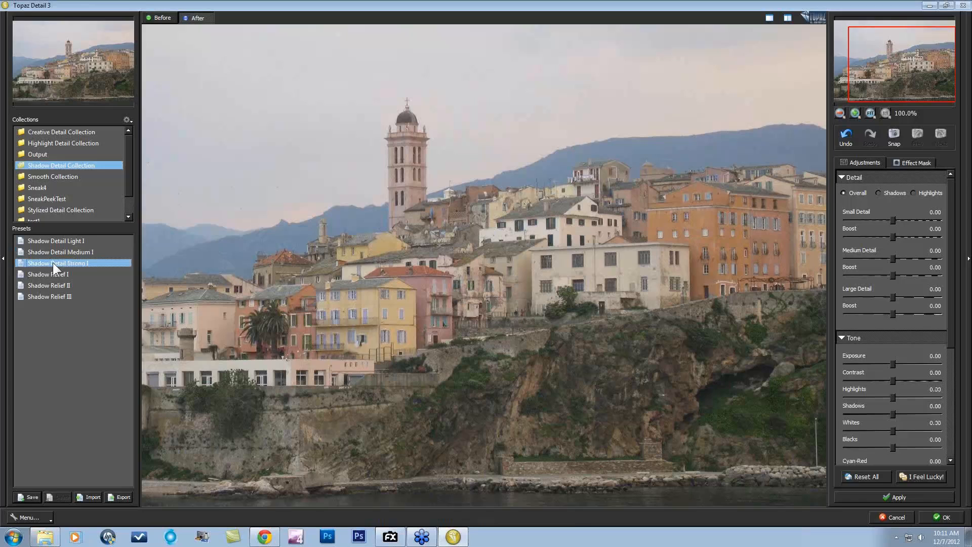
{"action": "left_click", "coordinate": [483, 323]}
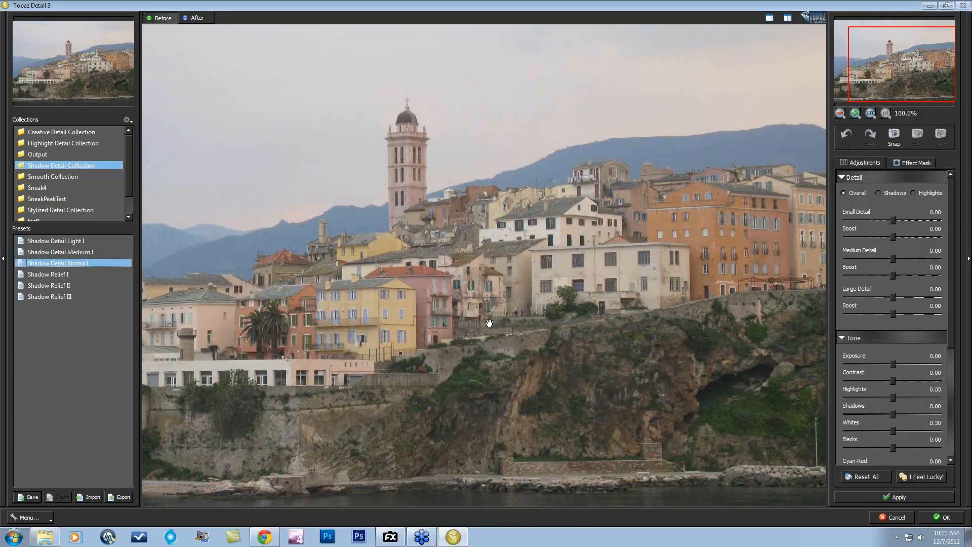
Try the Shadow Relief I, II and III presets in turn and compare Shadow Relief III with the original photo.
{"action": "left_click", "coordinate": [51, 274]}
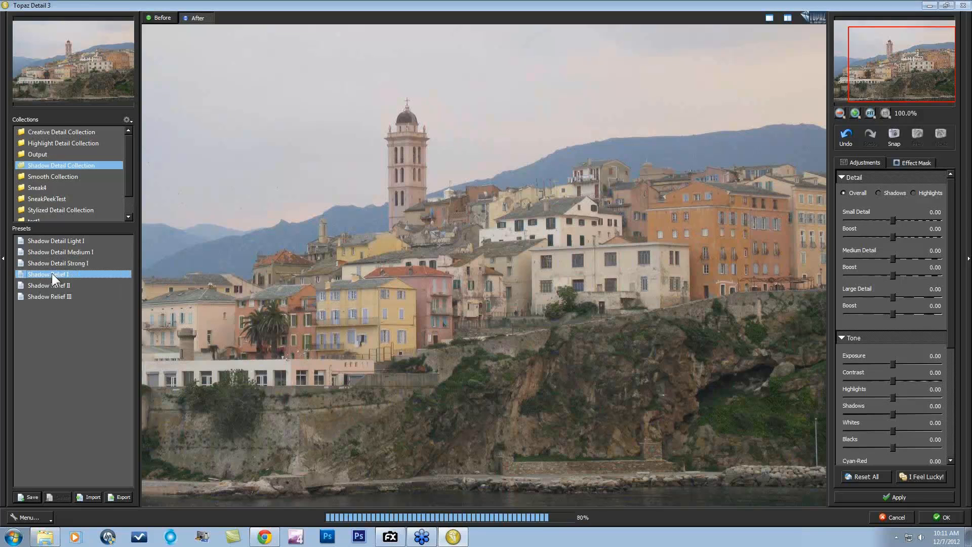
{"action": "left_click", "coordinate": [52, 284]}
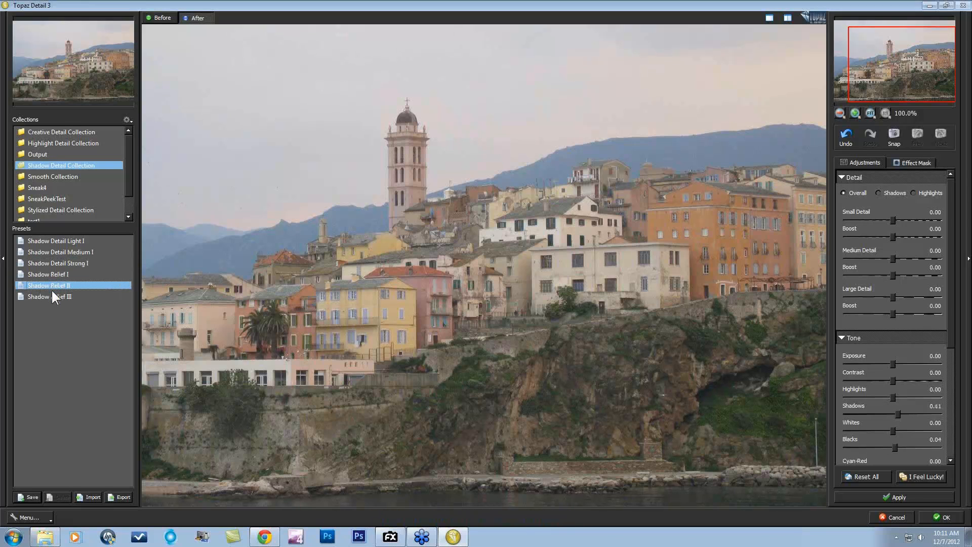
{"action": "left_click", "coordinate": [51, 296]}
{"action": "left_click", "coordinate": [228, 316]}
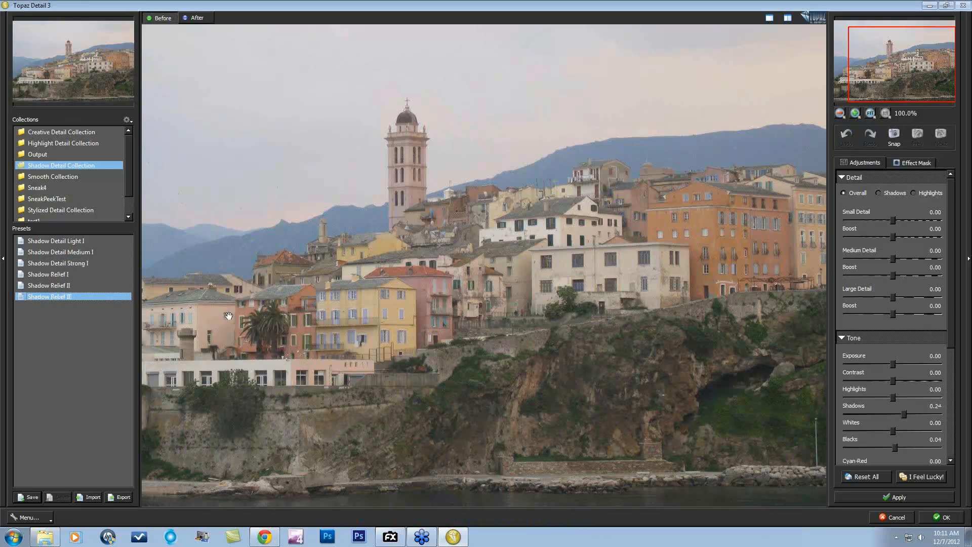
{"action": "left_click_drag", "start_coordinate": [229, 316], "coordinate": [231, 312]}
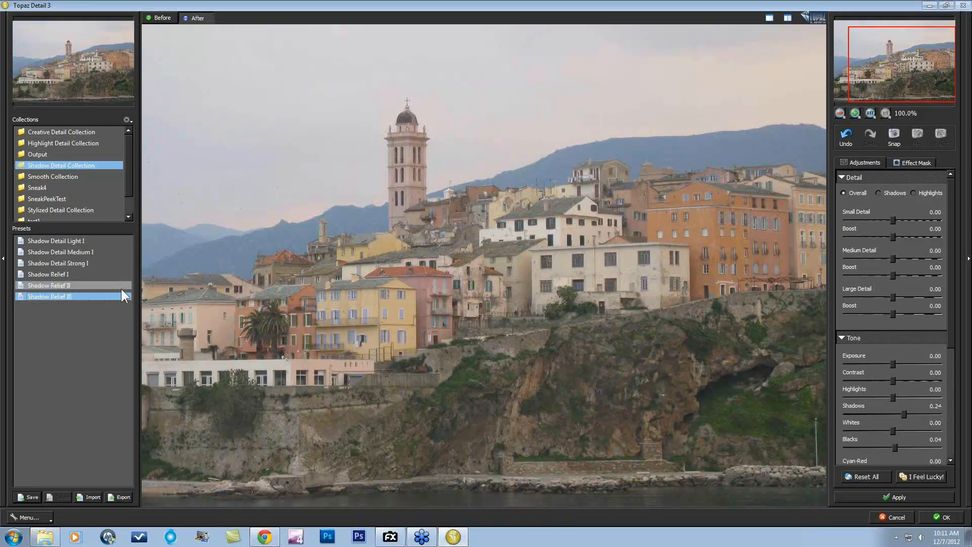
Try Soft and Dreamy I and III from the Smooth Collection, comparing each with the original photo.
{"action": "left_click", "coordinate": [54, 178]}
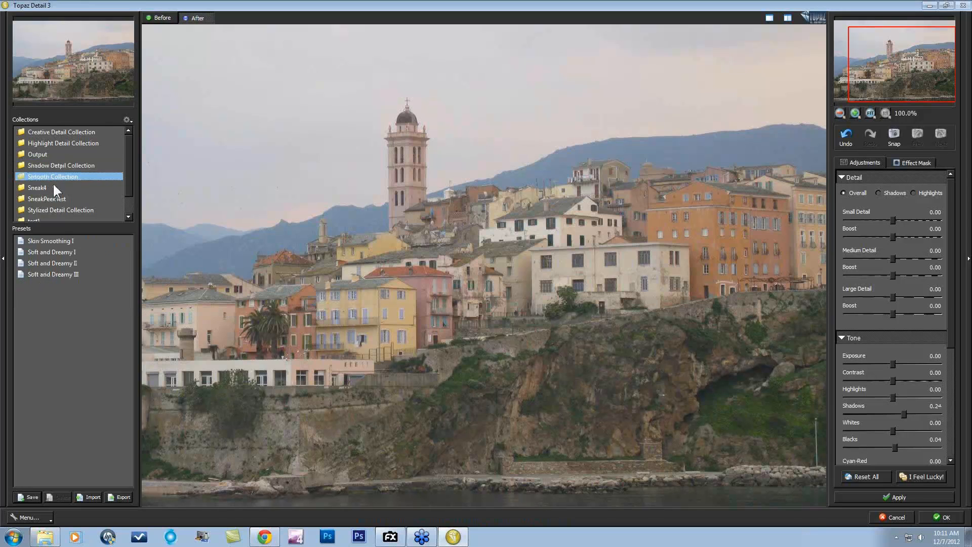
{"action": "left_click", "coordinate": [50, 251]}
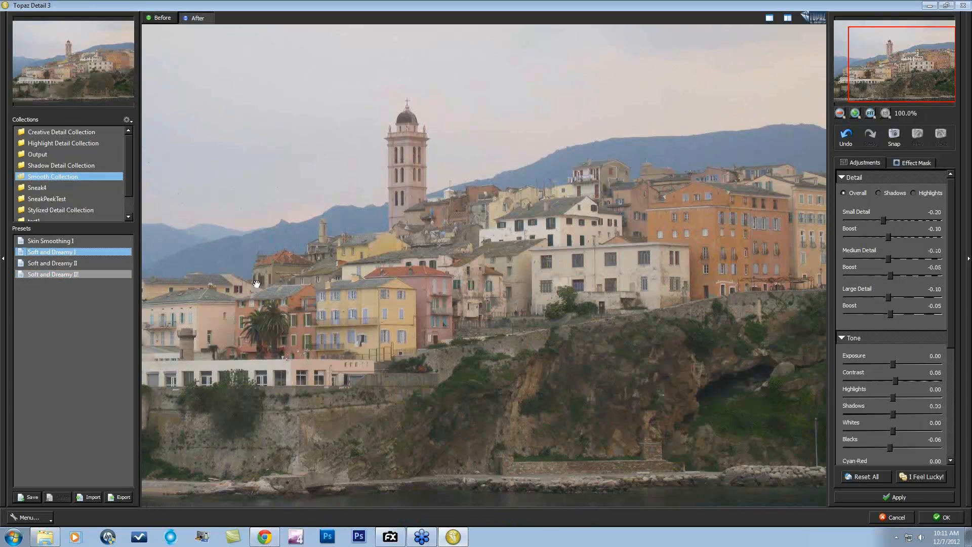
{"action": "left_click", "coordinate": [405, 306]}
{"action": "left_click", "coordinate": [404, 306]}
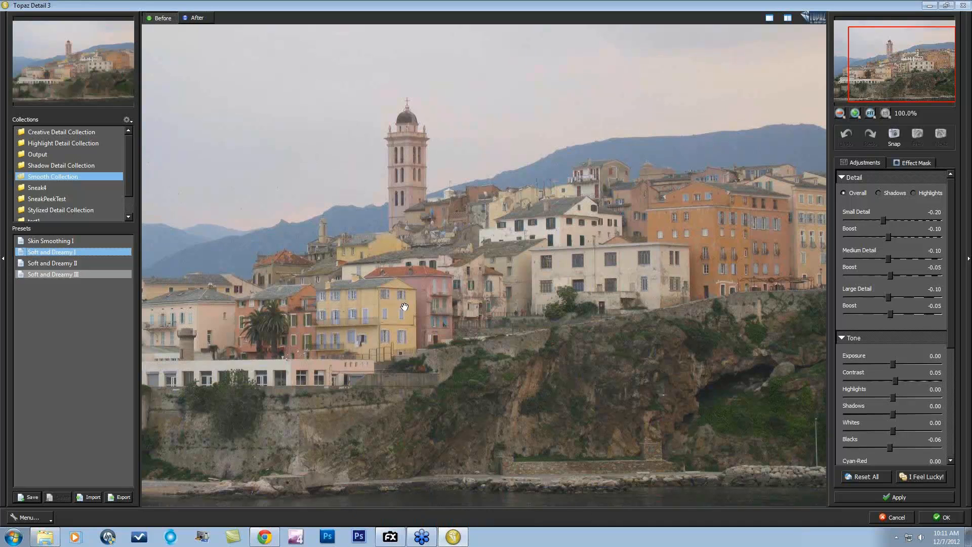
{"action": "left_click", "coordinate": [59, 274]}
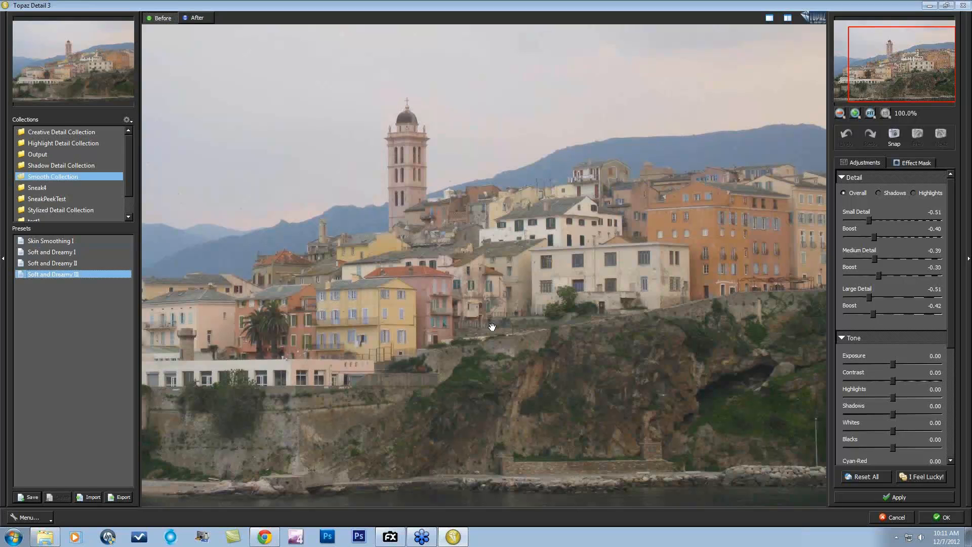
{"action": "left_click_drag", "start_coordinate": [491, 326], "coordinate": [490, 326]}
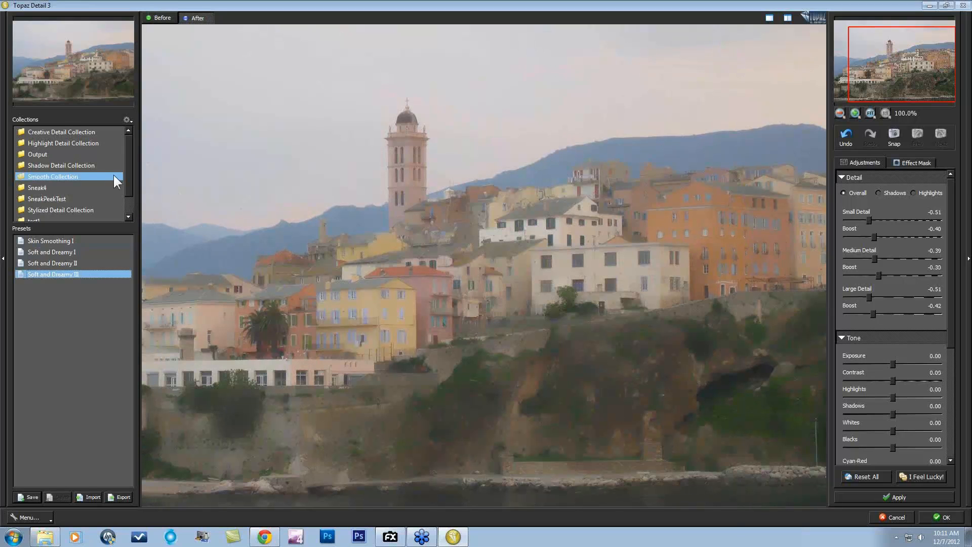
Try Abstraction I and II, then Architectural Detail I and II from the Stylized Detail Collection.
{"action": "left_click", "coordinate": [63, 208]}
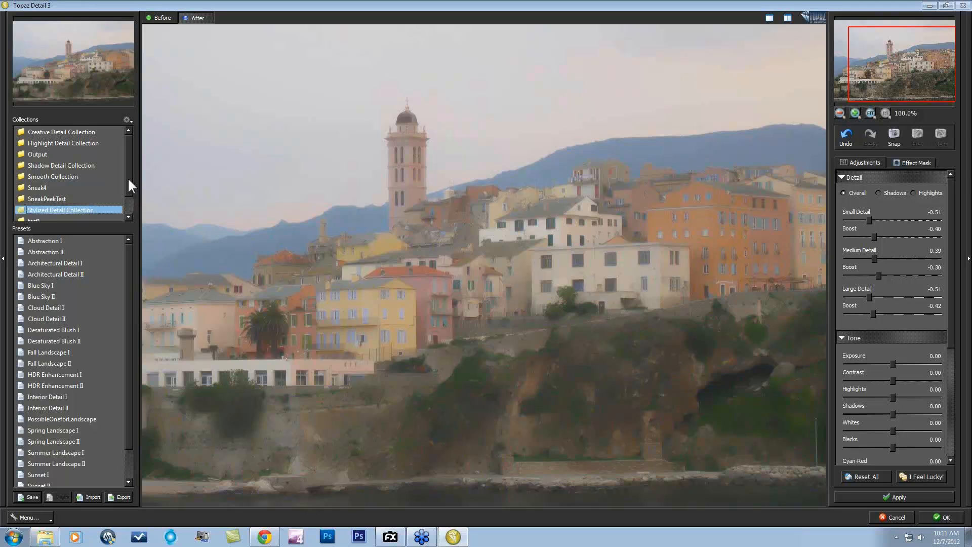
{"action": "scroll", "coordinate": [124, 207], "scroll_direction": "down", "scroll_amount": 1}
{"action": "left_click", "coordinate": [50, 240]}
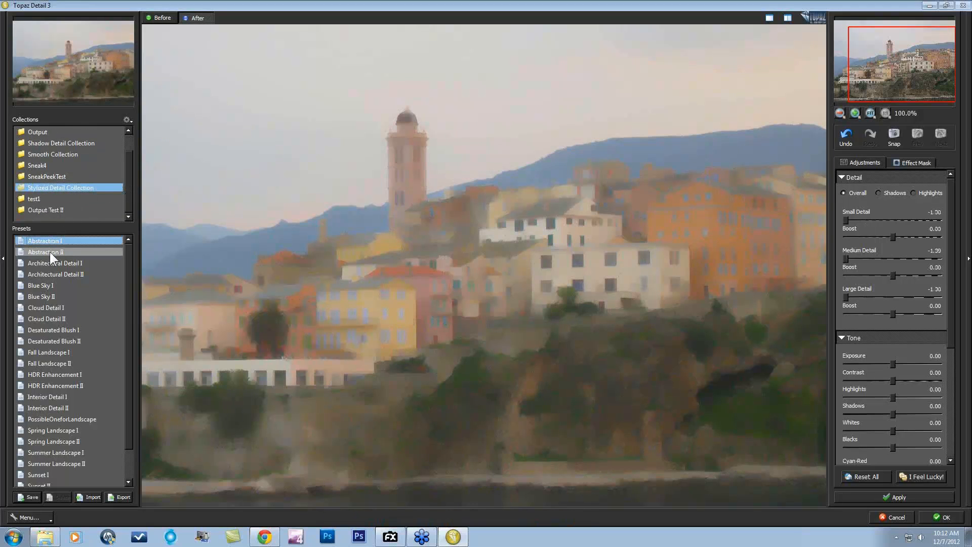
{"action": "left_click", "coordinate": [49, 251]}
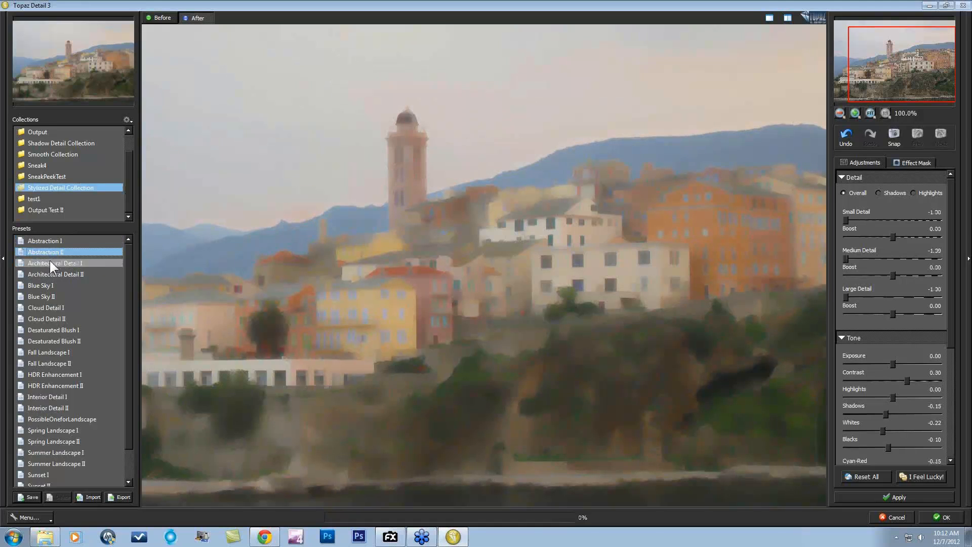
{"action": "left_click", "coordinate": [52, 262]}
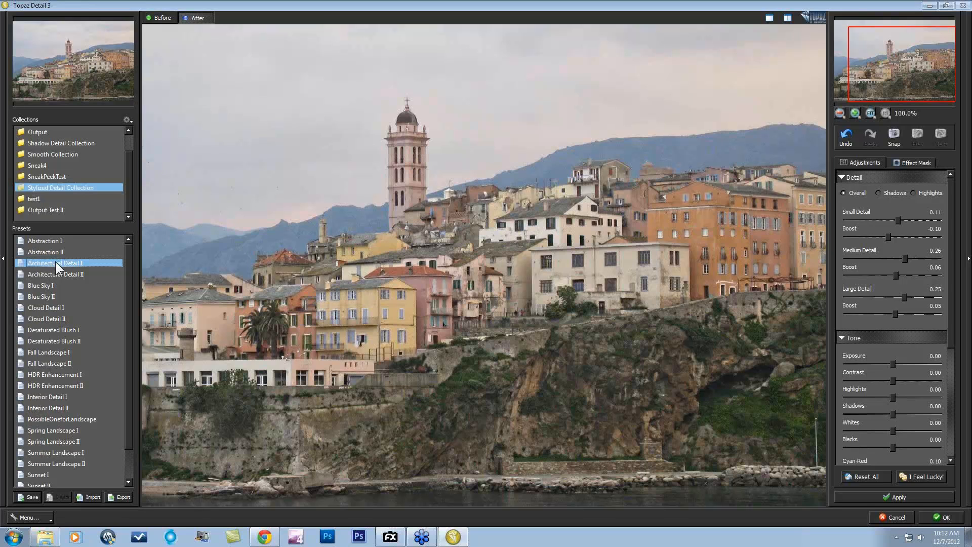
{"action": "left_click", "coordinate": [50, 274]}
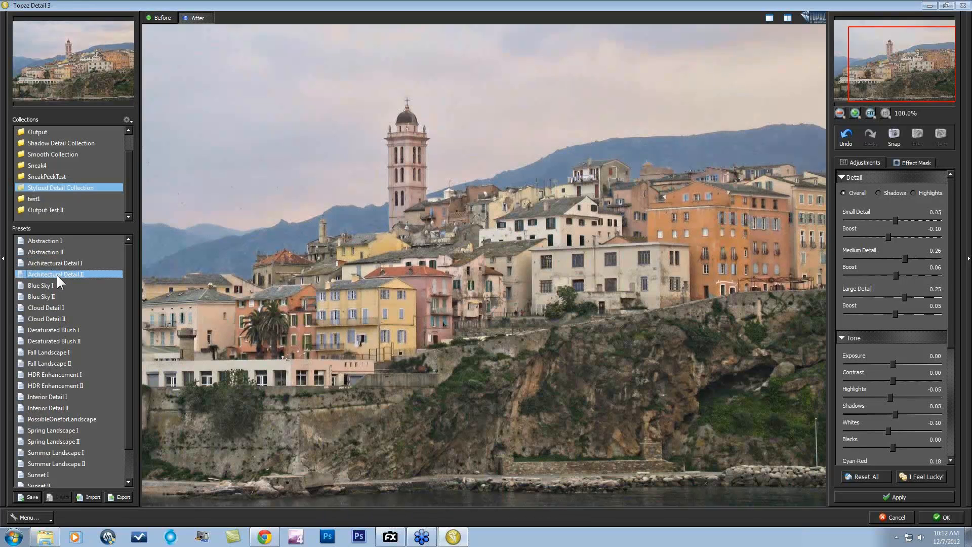
Try the Blue Sky I and II and Cloud Detail I and II presets in turn on the photo.
{"action": "left_click", "coordinate": [52, 284]}
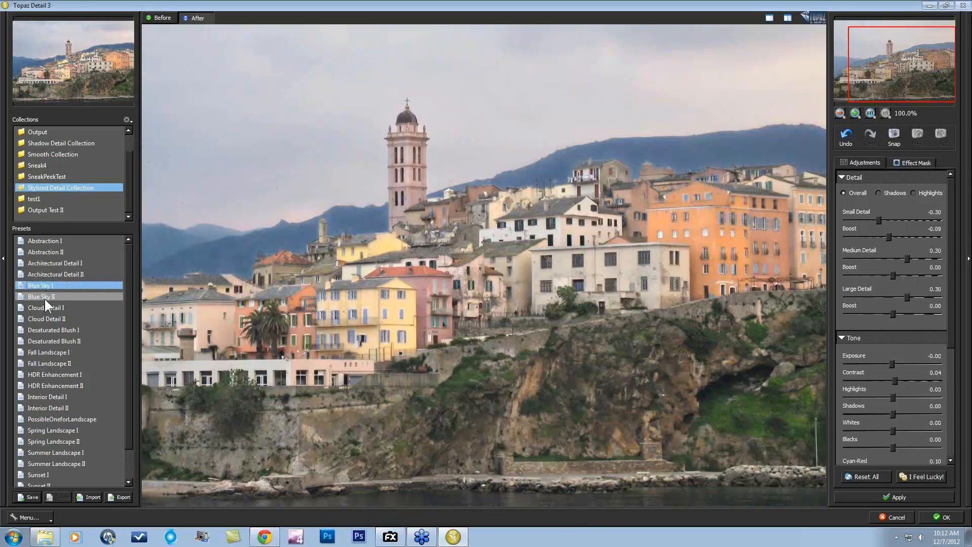
{"action": "left_click", "coordinate": [44, 299]}
{"action": "left_click", "coordinate": [45, 307]}
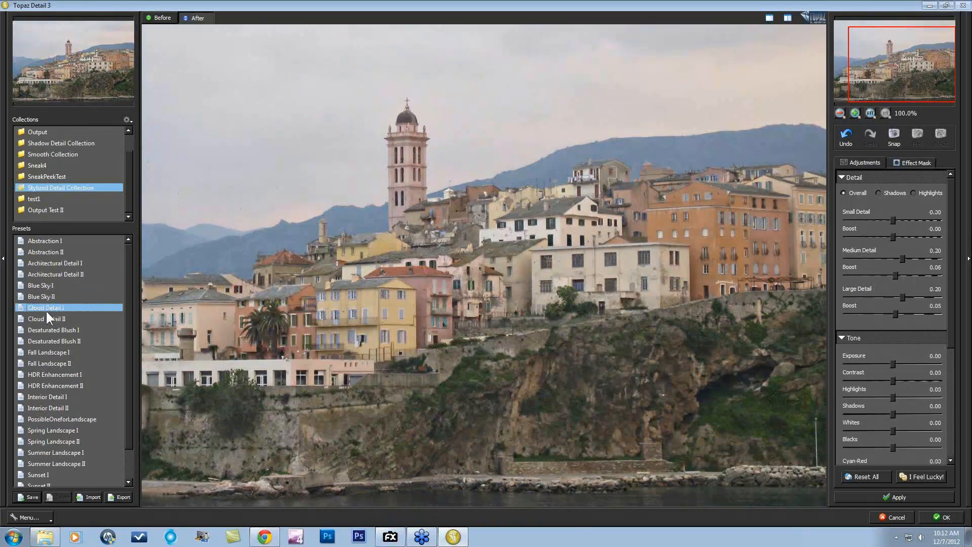
{"action": "left_click", "coordinate": [47, 316]}
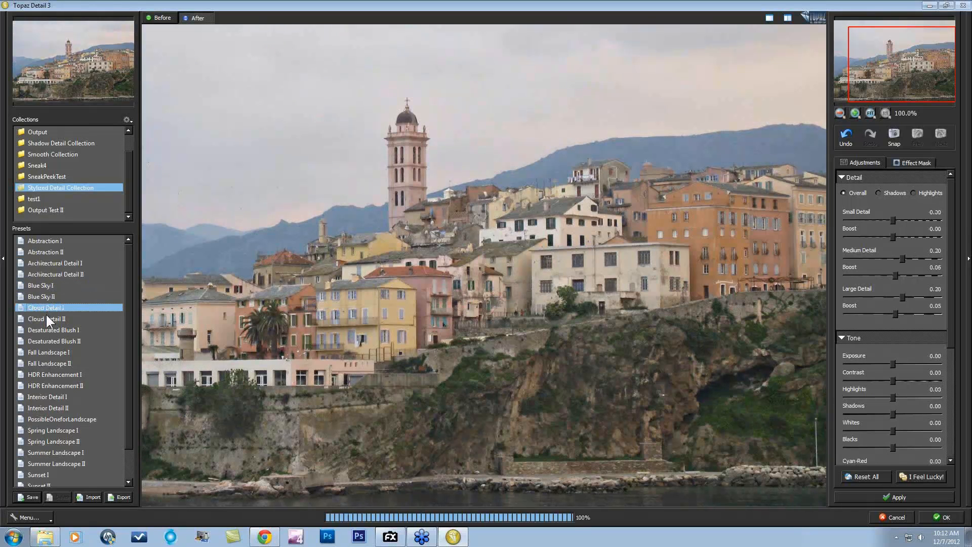
Try the HDR Enhancement II and Fall Landscape II presets, comparing each with the original photo.
{"action": "left_click", "coordinate": [52, 384]}
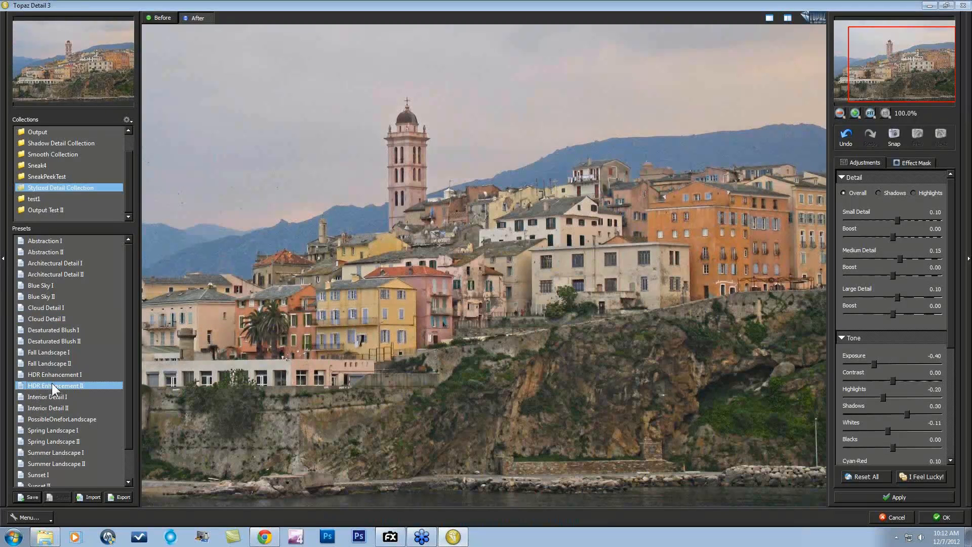
{"action": "left_click", "coordinate": [347, 297]}
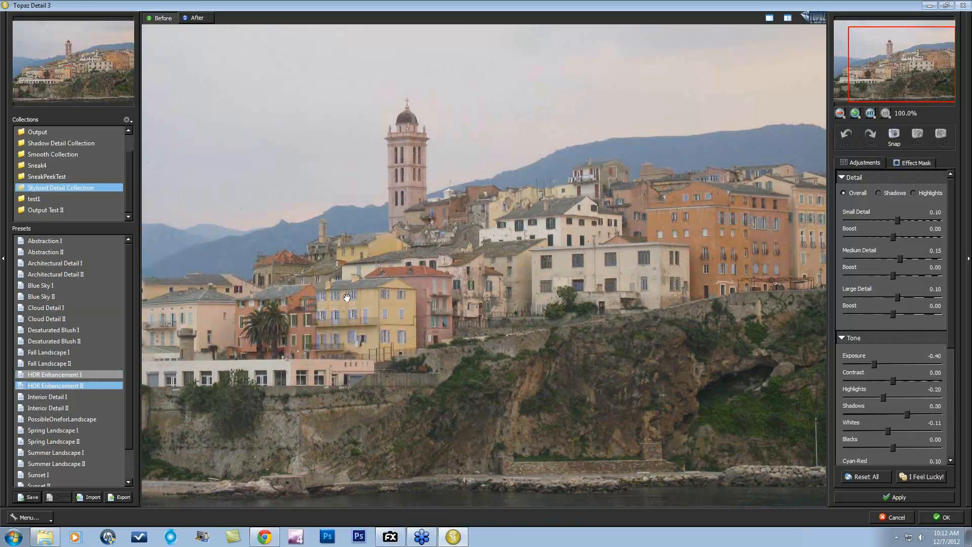
{"action": "left_click_drag", "start_coordinate": [347, 297], "coordinate": [346, 298]}
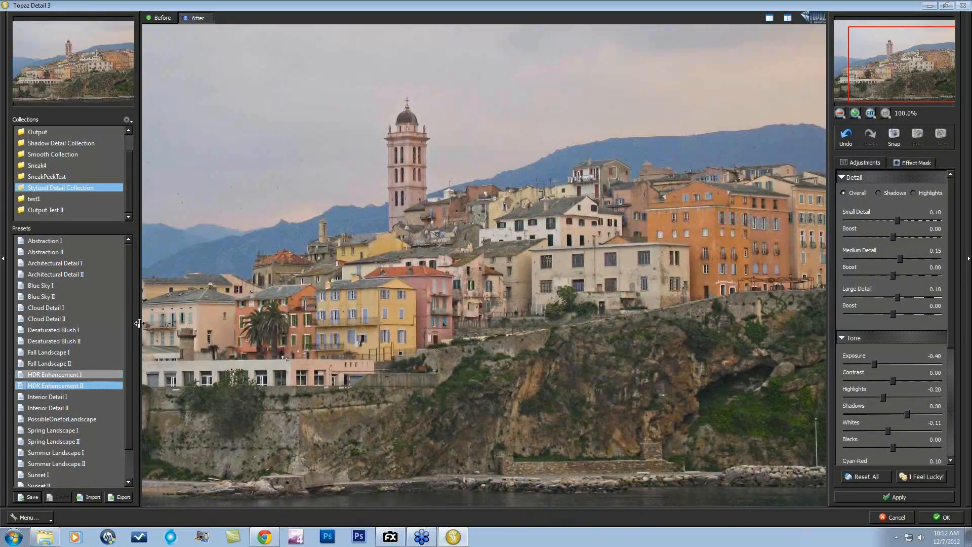
{"action": "left_click", "coordinate": [47, 362]}
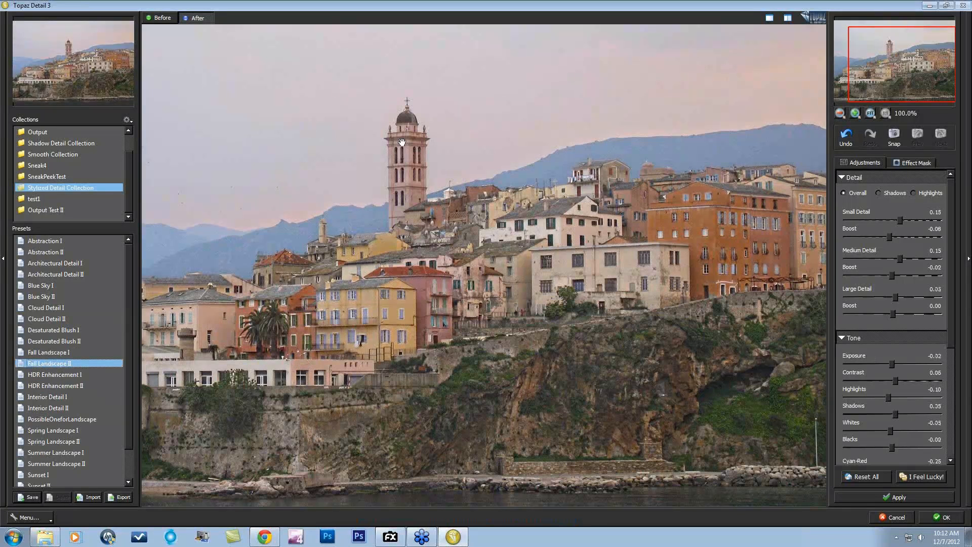
{"action": "left_click", "coordinate": [565, 312]}
Try Summer Landscape I against the original and Spring Landscape II, then reset all adjustments.
{"action": "left_click", "coordinate": [62, 454]}
{"action": "left_click", "coordinate": [630, 360]}
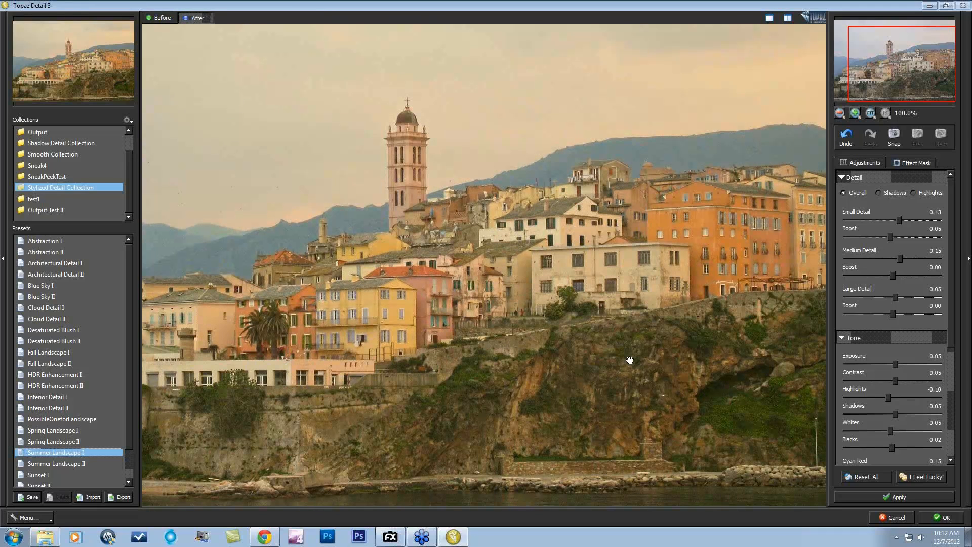
{"action": "left_click", "coordinate": [629, 360]}
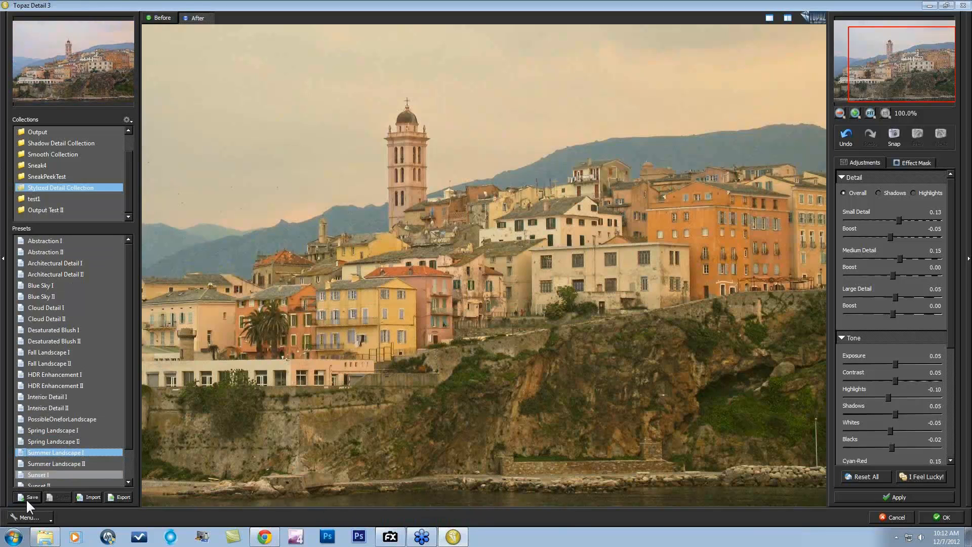
{"action": "left_click", "coordinate": [59, 441]}
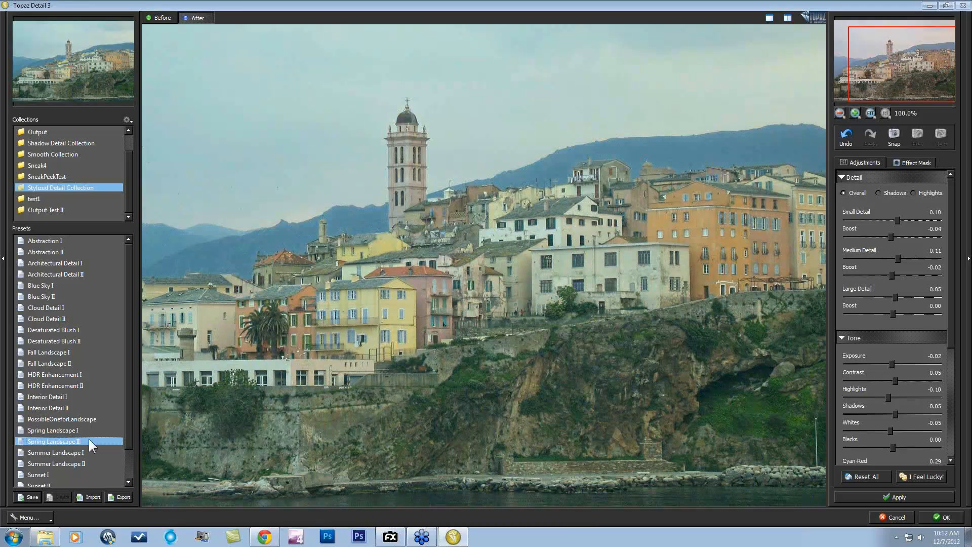
{"action": "left_click", "coordinate": [867, 476]}
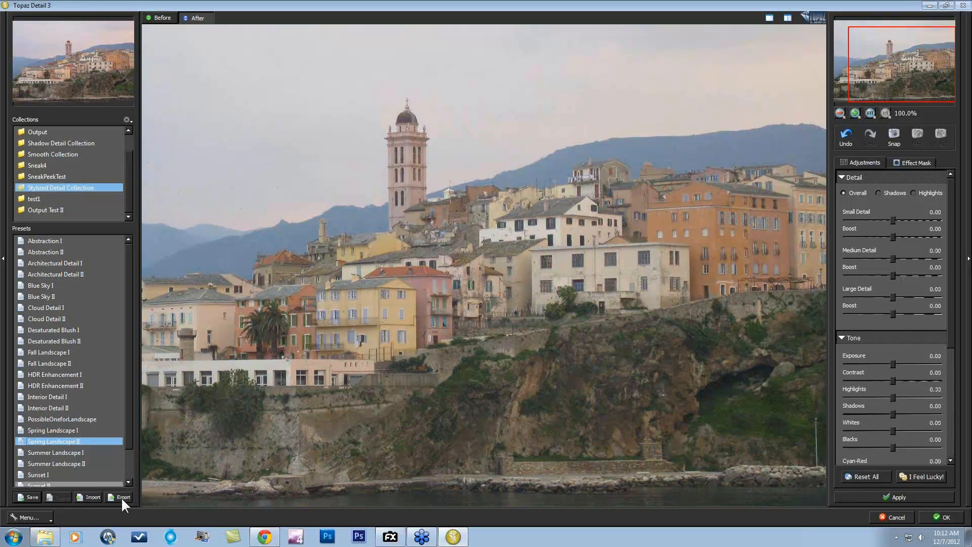
{"action": "left_click", "coordinate": [51, 519]}
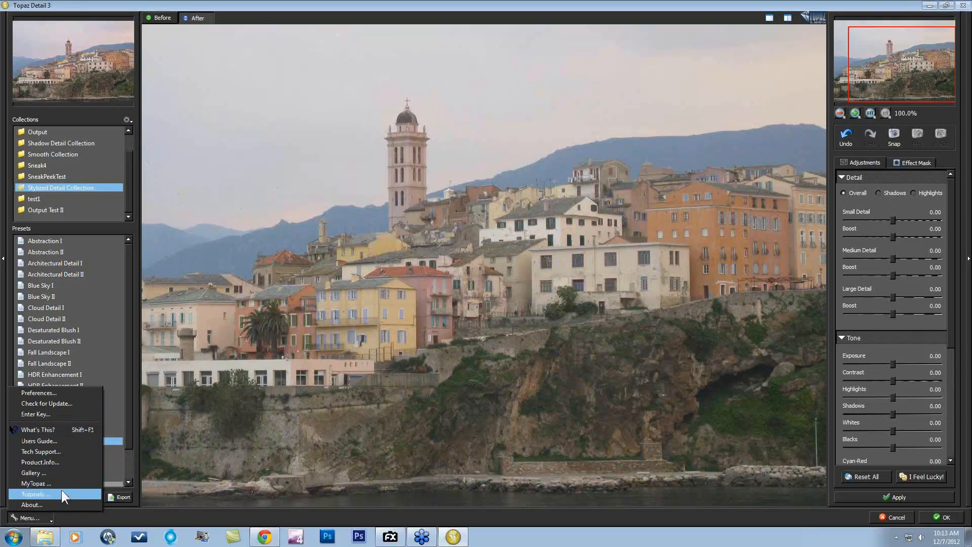
{"action": "left_click", "coordinate": [76, 515]}
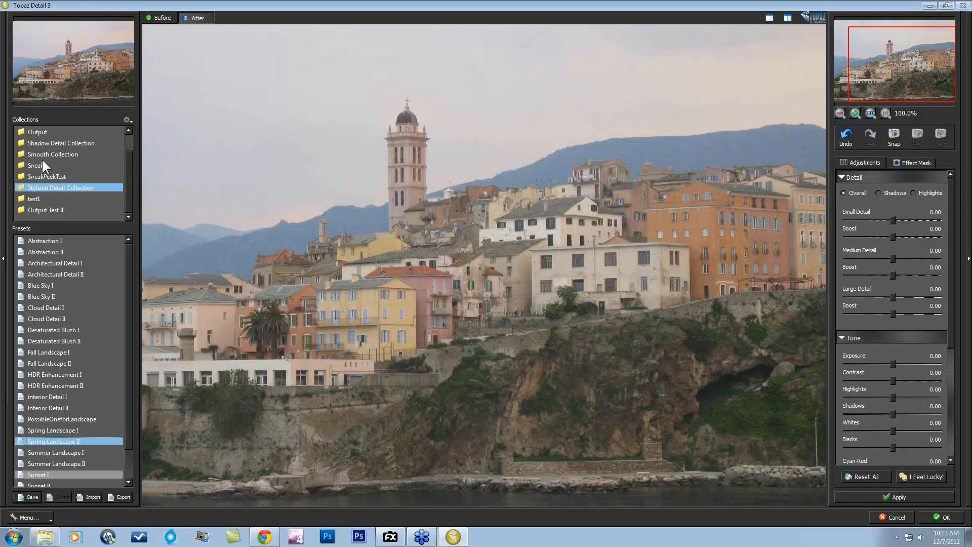
Apply the Overall Detail Medium II preset from the Creative Detail Collection and view the photo at 50%.
{"action": "scroll", "coordinate": [40, 135], "scroll_direction": "up", "scroll_amount": 1}
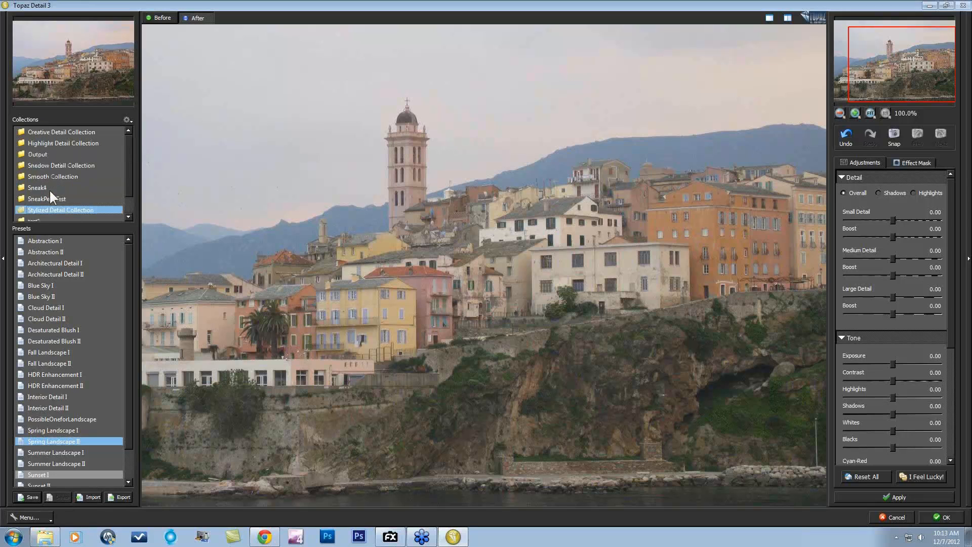
{"action": "left_click", "coordinate": [53, 132]}
{"action": "left_click", "coordinate": [54, 318]}
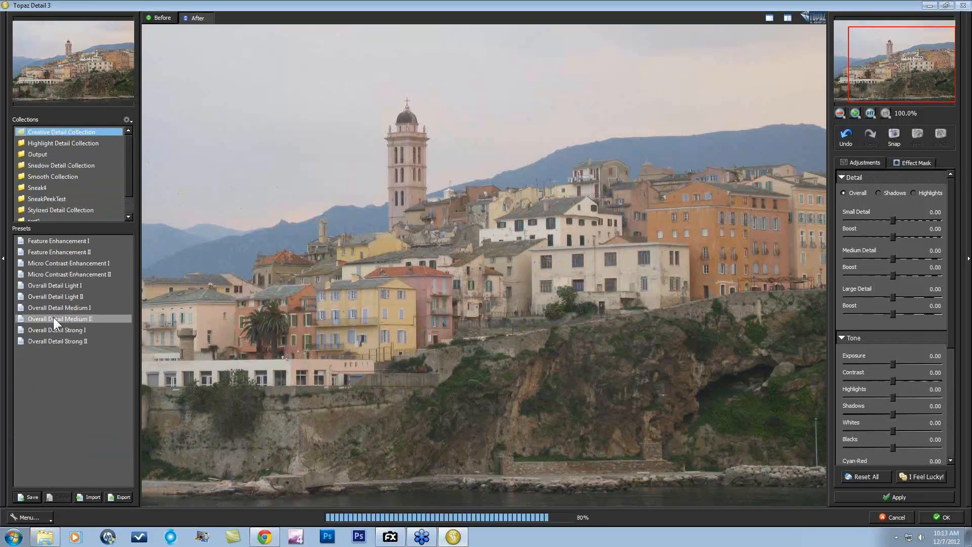
{"action": "left_click", "coordinate": [869, 111]}
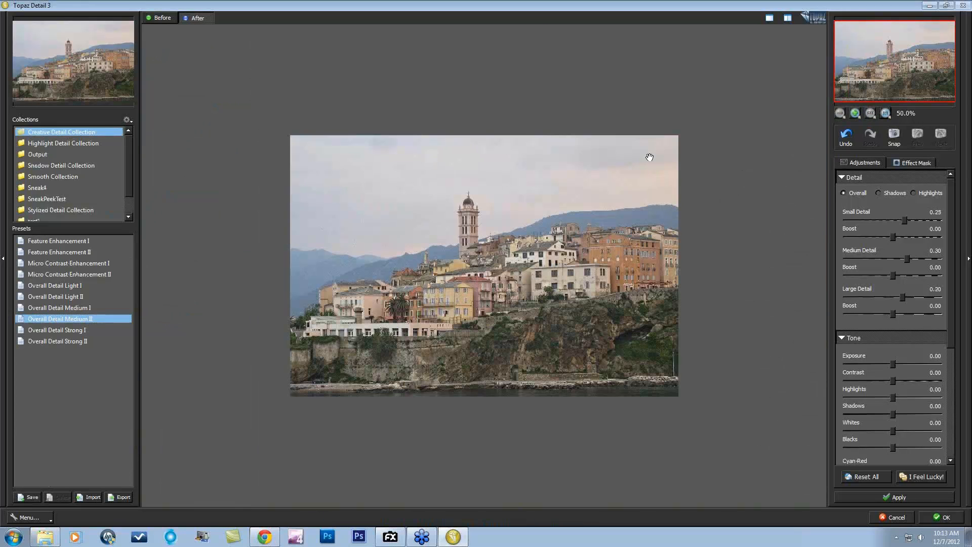
Compare the enhanced city photo with the original in single view and in a side-by-side before/after view, then return to single view.
{"action": "left_click_drag", "start_coordinate": [654, 153], "coordinate": [675, 185]}
{"action": "left_click", "coordinate": [154, 20]}
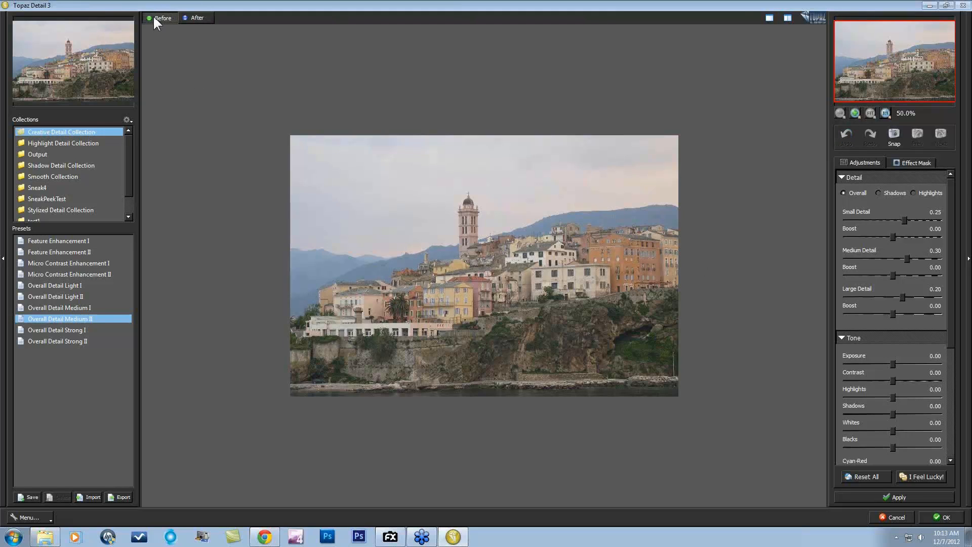
{"action": "left_click", "coordinate": [198, 19]}
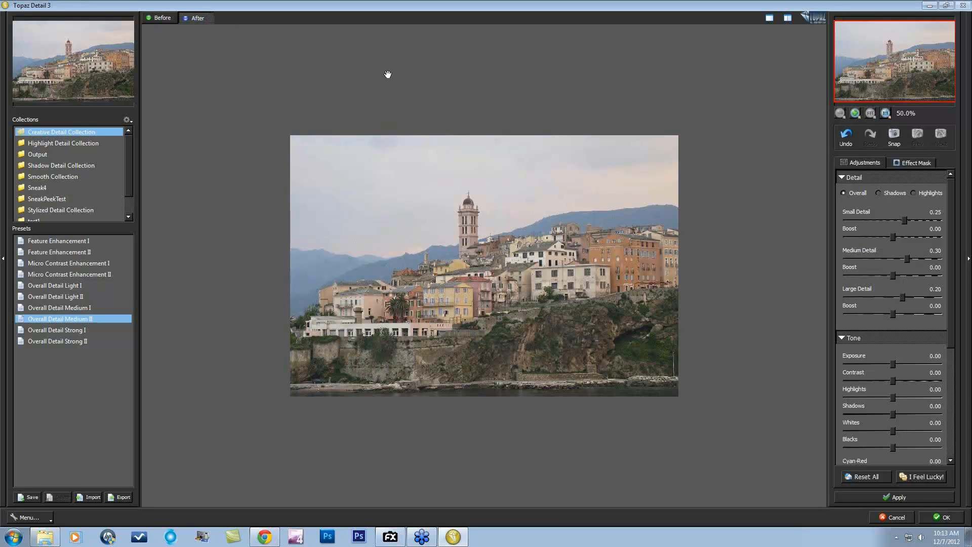
{"action": "key", "text": "space"}
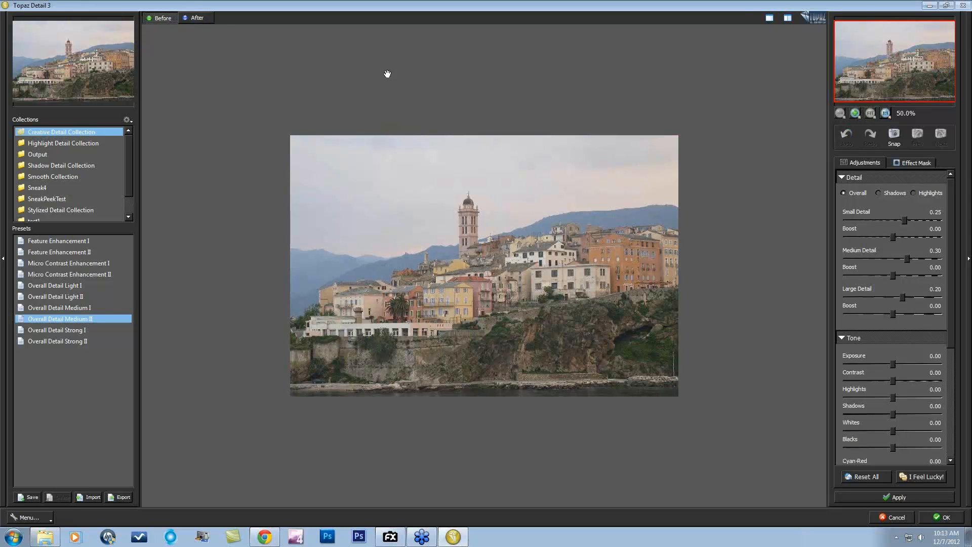
{"action": "key", "text": "space"}
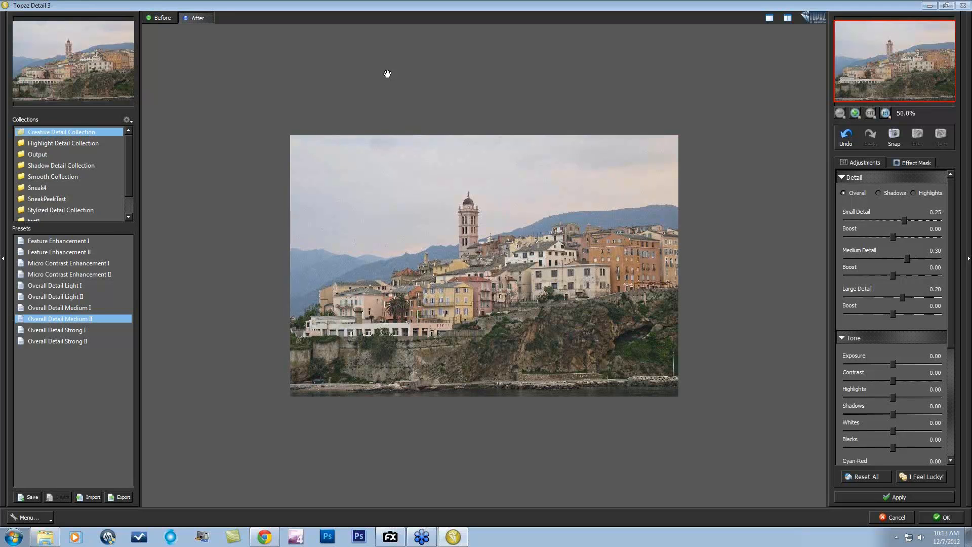
{"action": "key", "text": "space"}
{"action": "key", "text": "space"}
{"action": "left_click", "coordinate": [788, 19]}
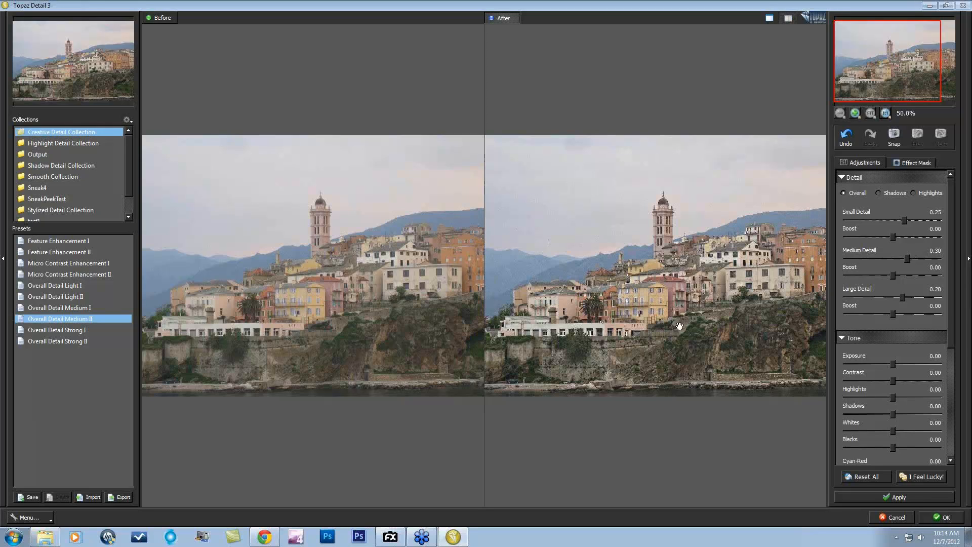
{"action": "left_click", "coordinate": [770, 18]}
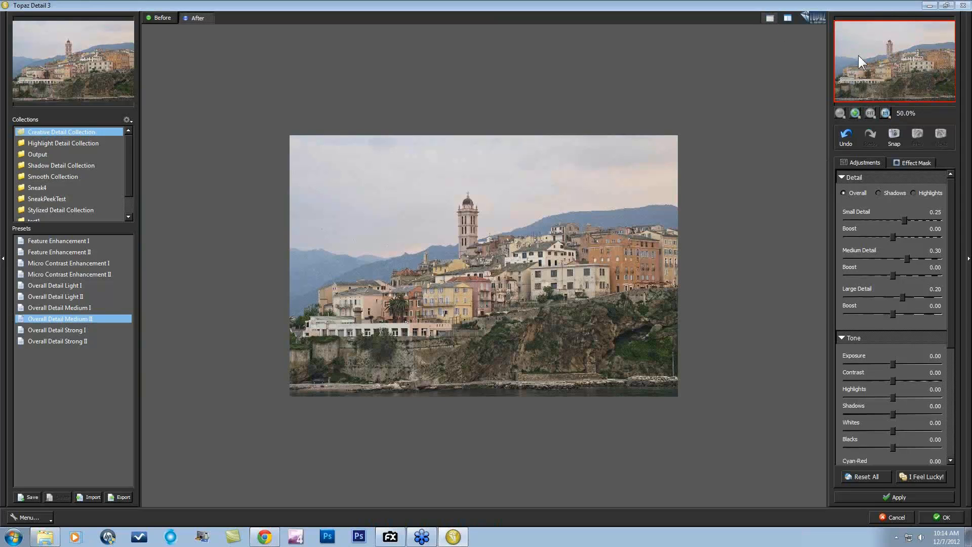
Inspect the enhanced photo at 100%, 200% and 50% magnification, ending at 100%.
{"action": "left_click", "coordinate": [885, 113]}
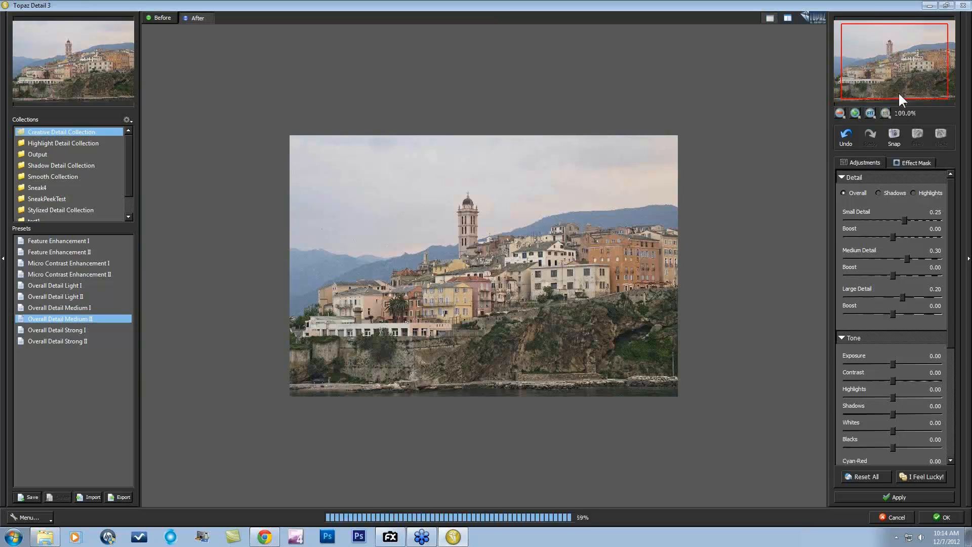
{"action": "mouse_move", "coordinate": [907, 72]}
{"action": "left_mouse_down"}
{"action": "mouse_move", "coordinate": [925, 81]}
{"action": "mouse_move", "coordinate": [879, 76]}
{"action": "mouse_move", "coordinate": [894, 56]}
{"action": "mouse_move", "coordinate": [903, 66]}
{"action": "mouse_move", "coordinate": [889, 75]}
{"action": "mouse_move", "coordinate": [910, 80]}
{"action": "left_mouse_up"}
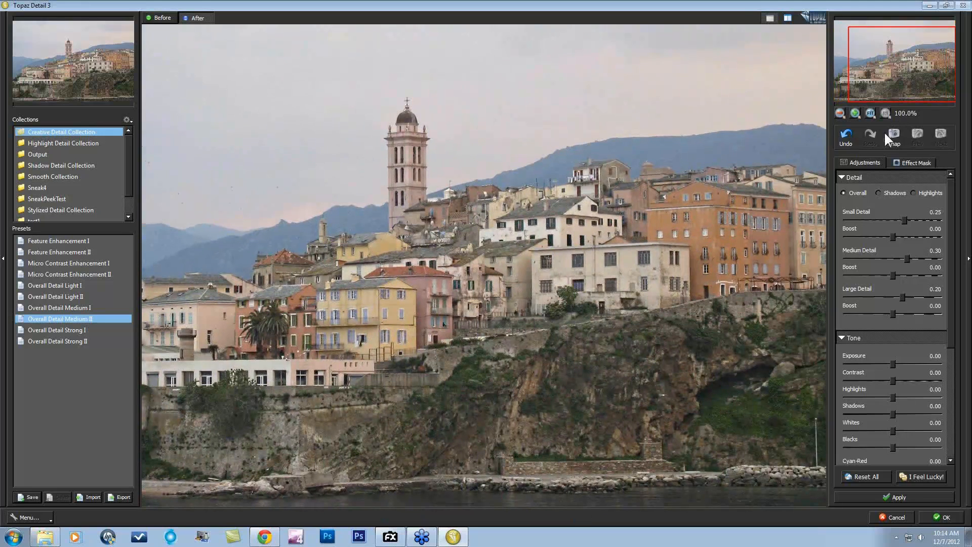
{"action": "left_click", "coordinate": [855, 113]}
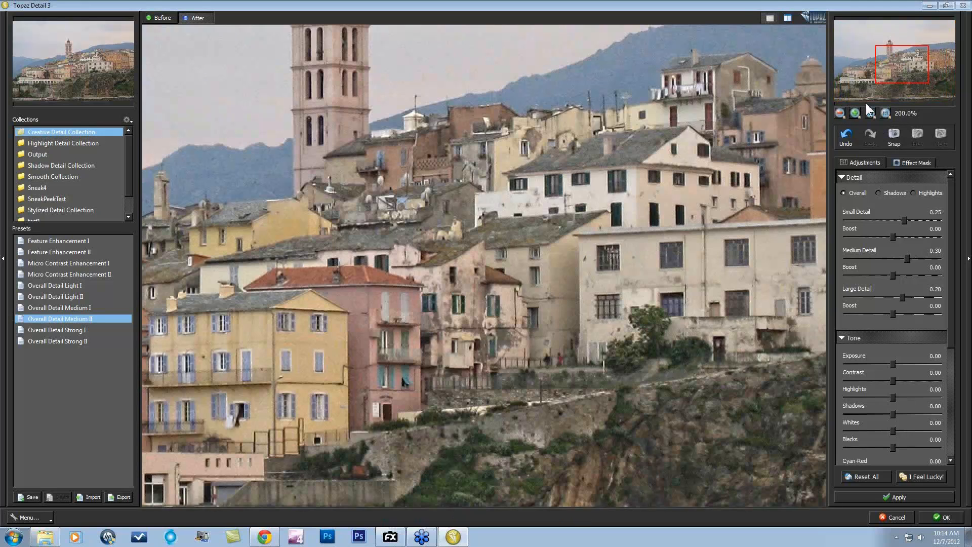
{"action": "left_click", "coordinate": [838, 113]}
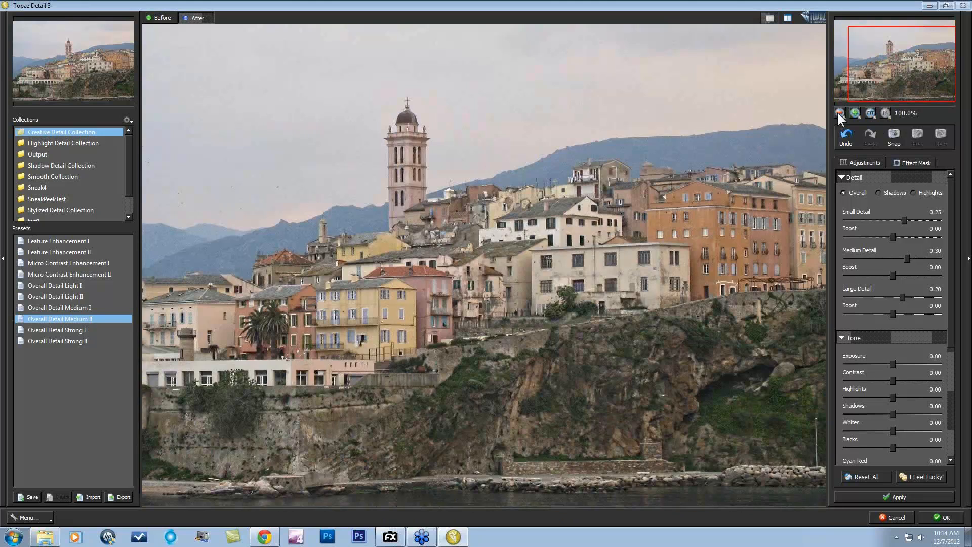
{"action": "left_click", "coordinate": [870, 112]}
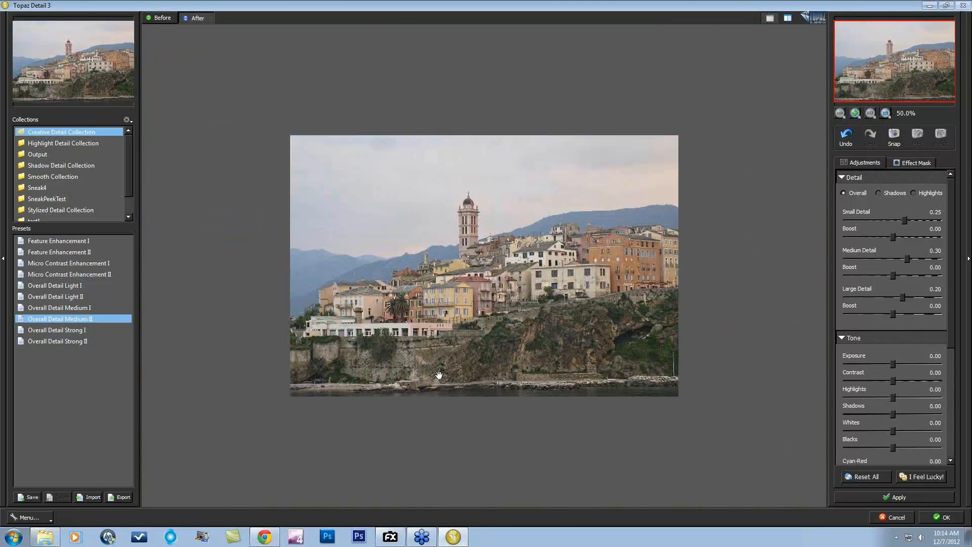
{"action": "left_click", "coordinate": [885, 113]}
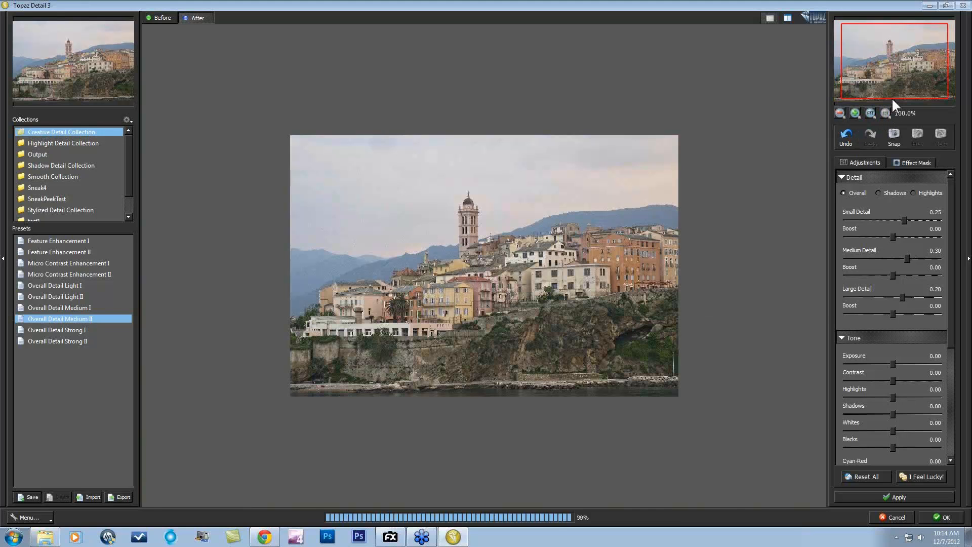
{"action": "left_click", "coordinate": [900, 72]}
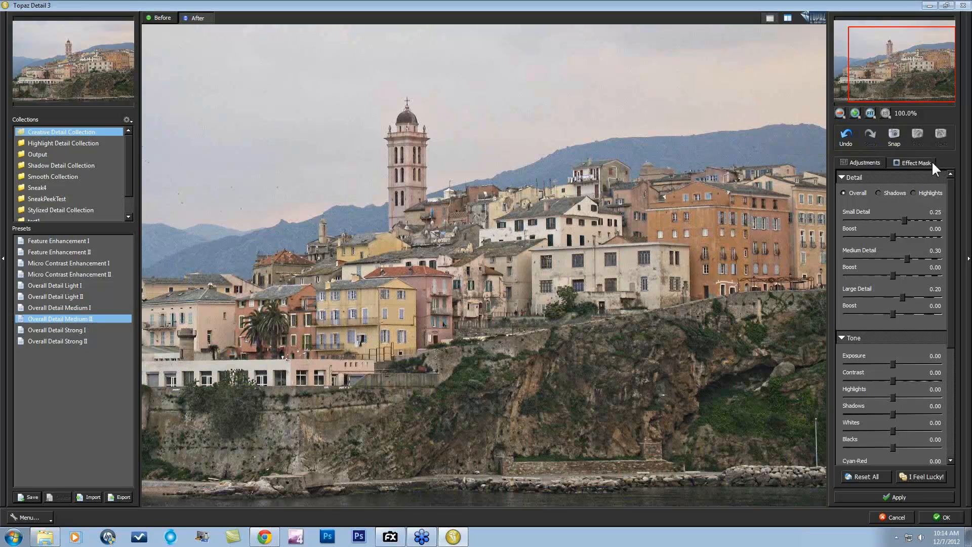
Capture snapshots of successive settings while setting Cyan-Red to 0.45, Magenta-Green to -0.41 and Yellow-Blue to 0.53 and adjusting Temperature.
{"action": "left_click", "coordinate": [847, 175]}
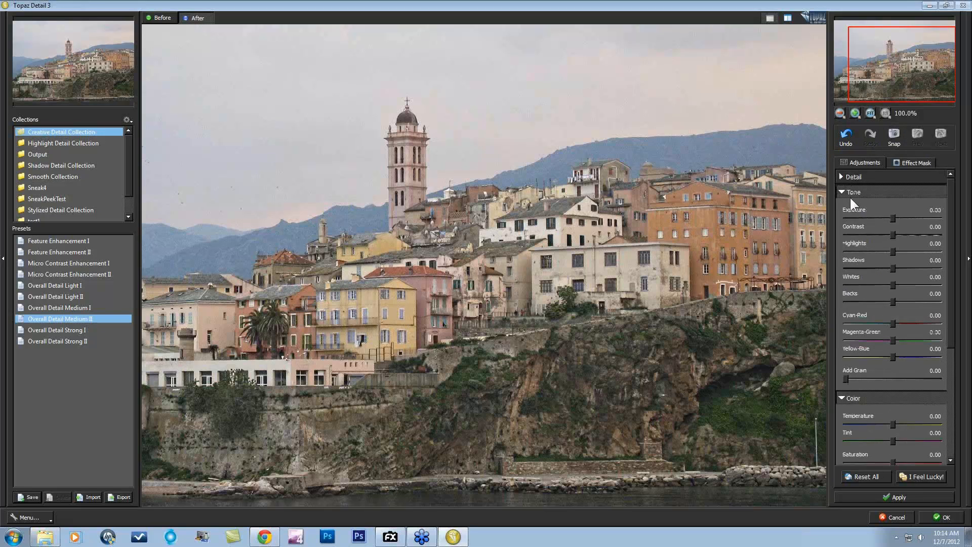
{"action": "left_click", "coordinate": [894, 141]}
{"action": "left_click_drag", "start_coordinate": [893, 323], "coordinate": [914, 324]}
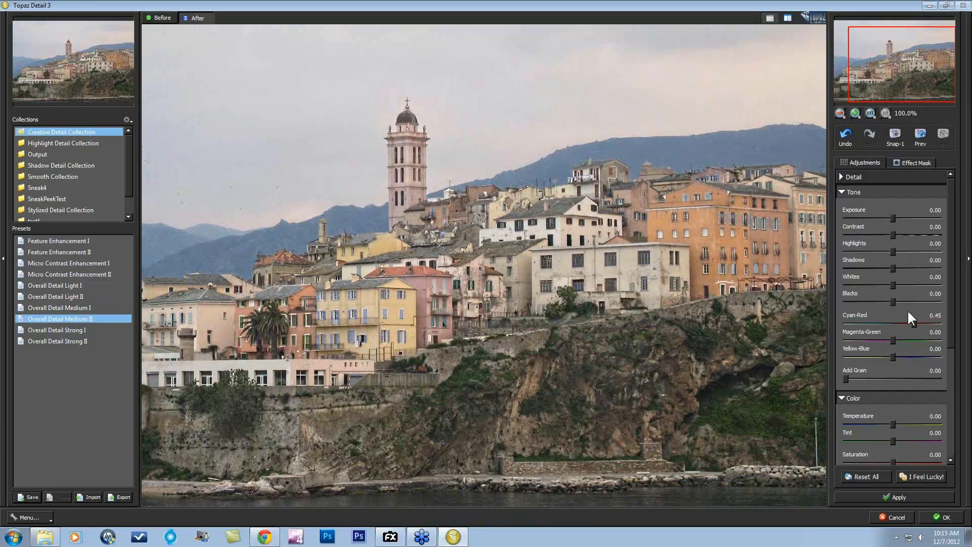
{"action": "left_click_drag", "start_coordinate": [891, 339], "coordinate": [916, 357]}
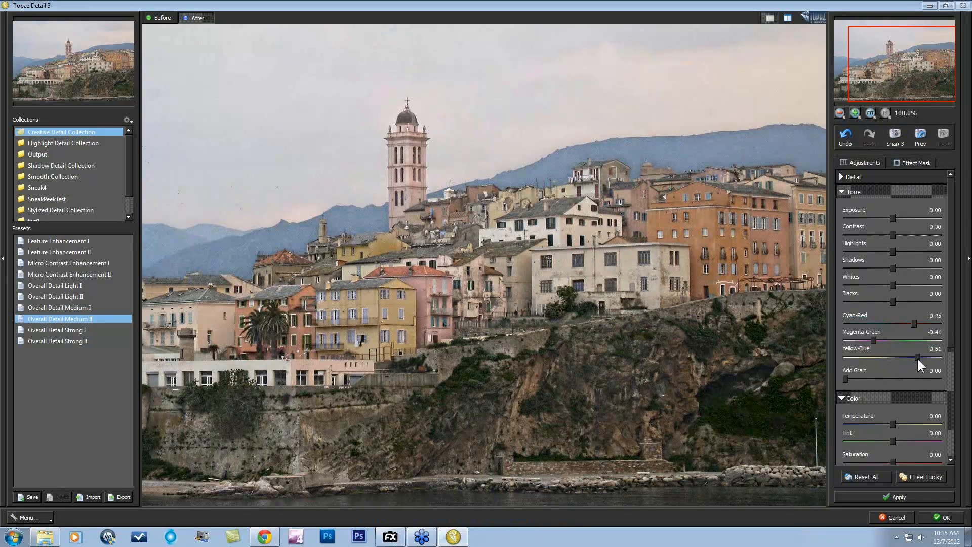
{"action": "left_click", "coordinate": [895, 136]}
{"action": "left_click_drag", "start_coordinate": [894, 424], "coordinate": [885, 440]}
{"action": "left_click", "coordinate": [895, 136]}
Go back through the captured snapshots and forward again to compare their settings on the photo.
{"action": "left_click", "coordinate": [921, 136]}
{"action": "left_click", "coordinate": [920, 135]}
{"action": "left_click", "coordinate": [921, 134]}
{"action": "left_click", "coordinate": [921, 134]}
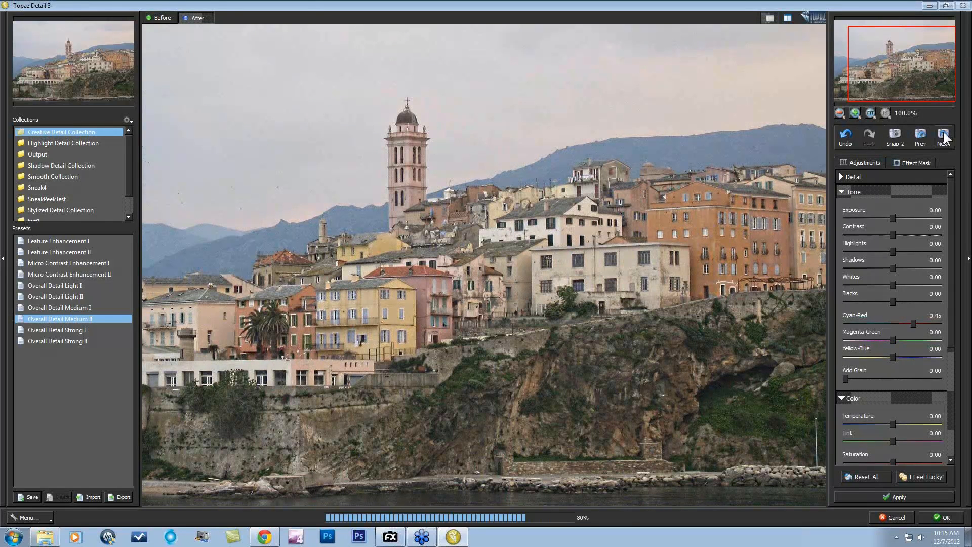
{"action": "left_click", "coordinate": [943, 135]}
{"action": "left_click", "coordinate": [943, 135]}
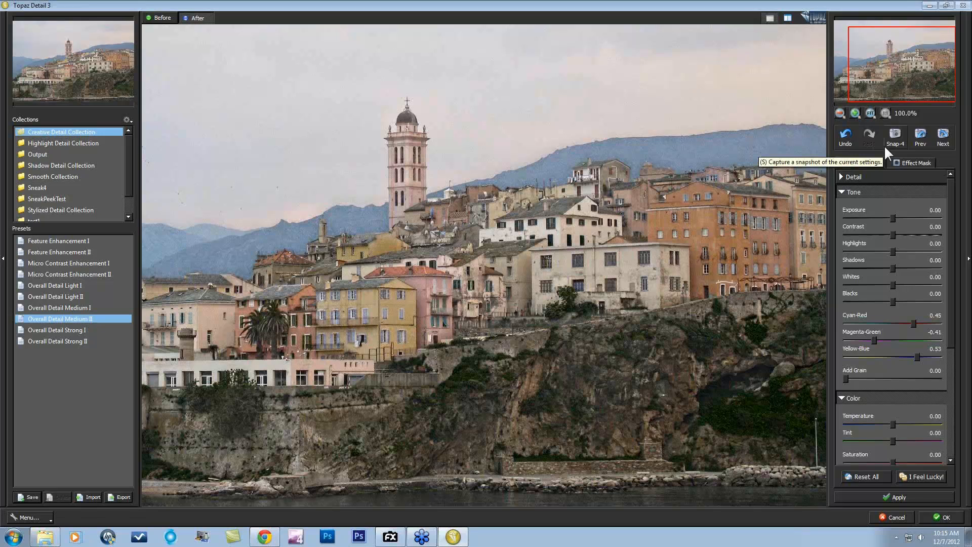
Collapse the Tone and Color adjustment groups and check the photo against its original look.
{"action": "left_click", "coordinate": [840, 190]}
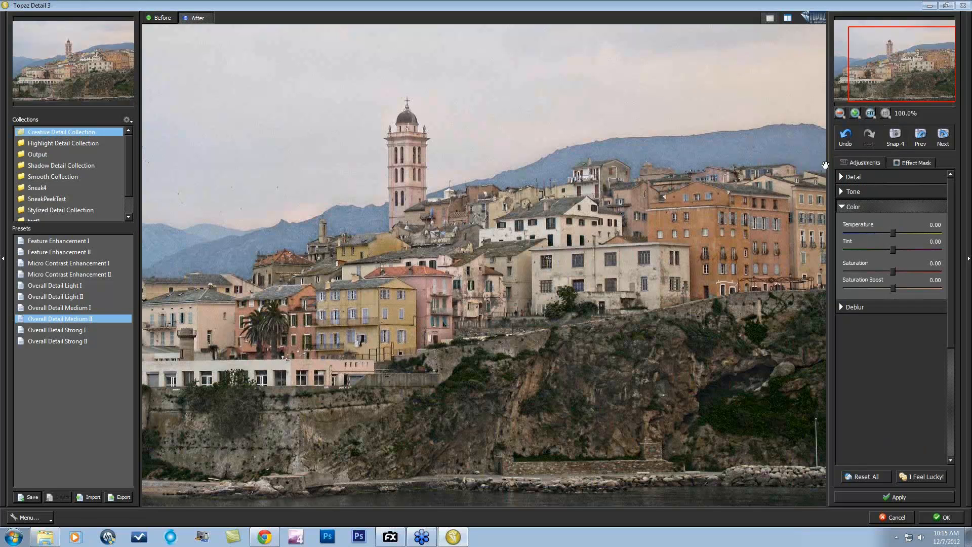
{"action": "left_click", "coordinate": [840, 205]}
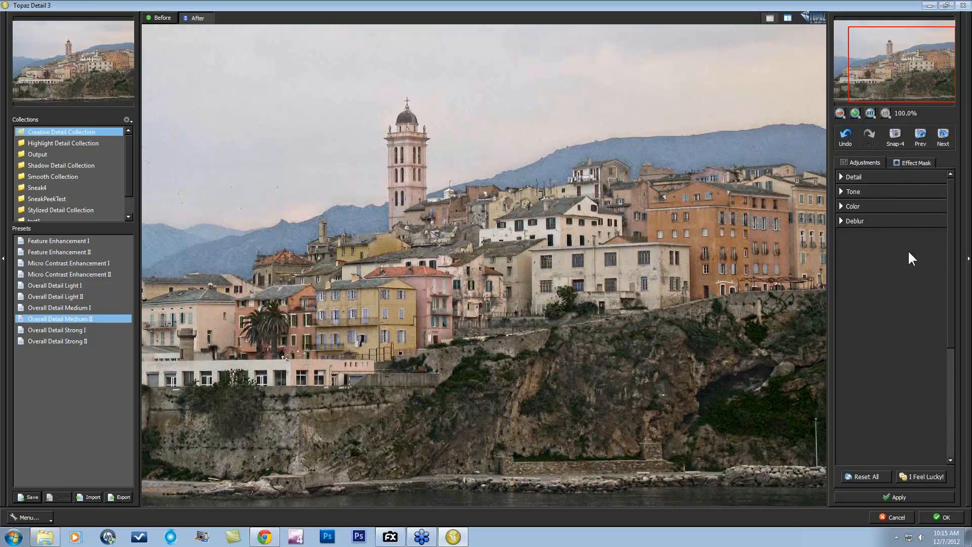
{"action": "left_click", "coordinate": [606, 152]}
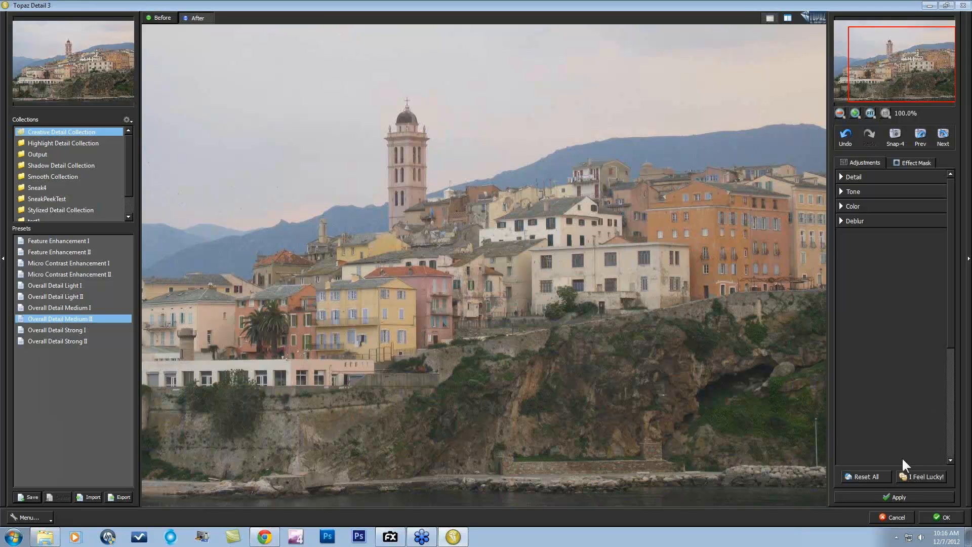
Try several sets of randomly generated parameters on the photo with the Detail values showing, then reset all adjustments.
{"action": "left_click", "coordinate": [915, 474]}
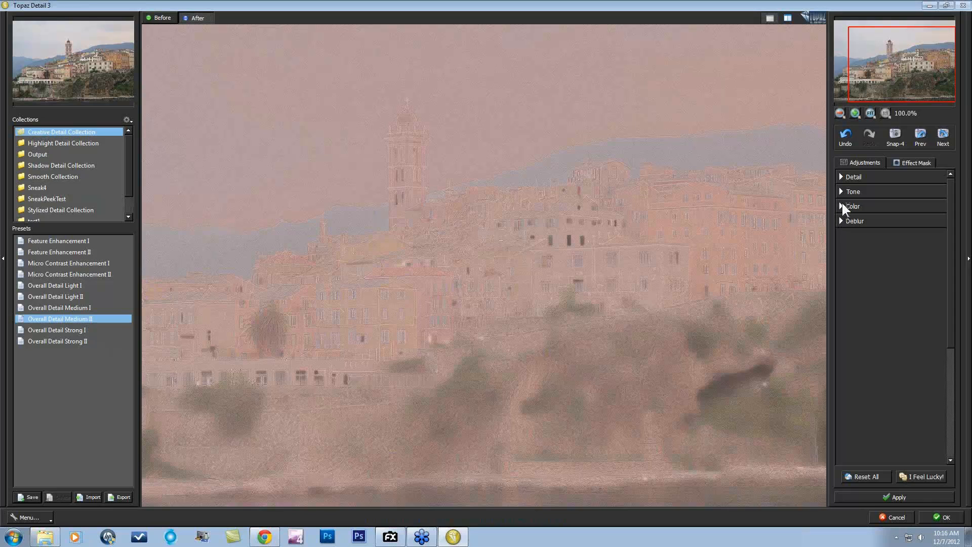
{"action": "left_click", "coordinate": [842, 177]}
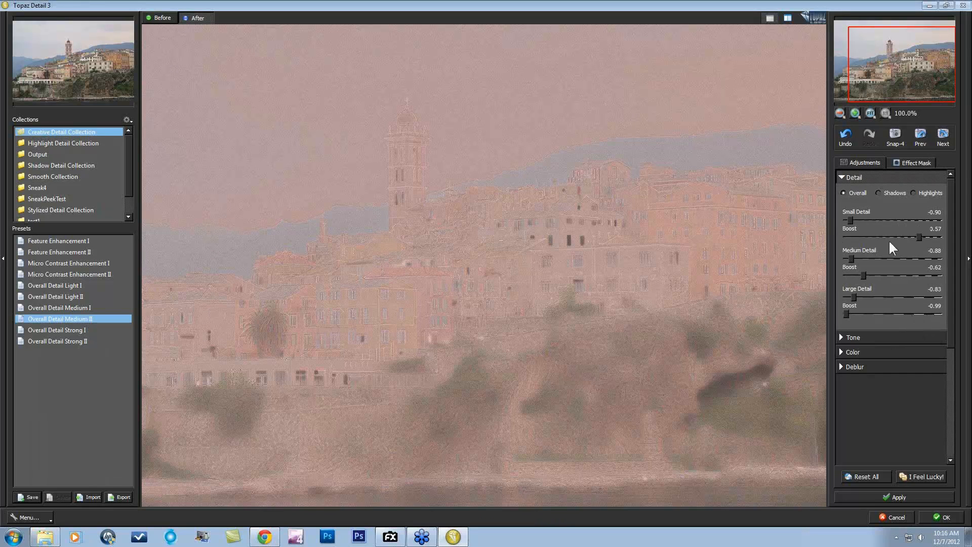
{"action": "left_click", "coordinate": [916, 476]}
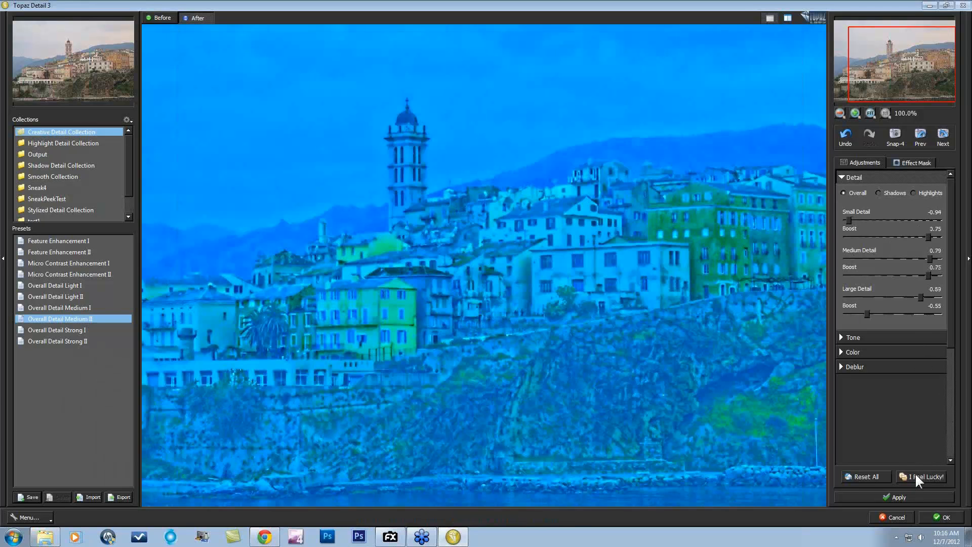
{"action": "left_click", "coordinate": [916, 476]}
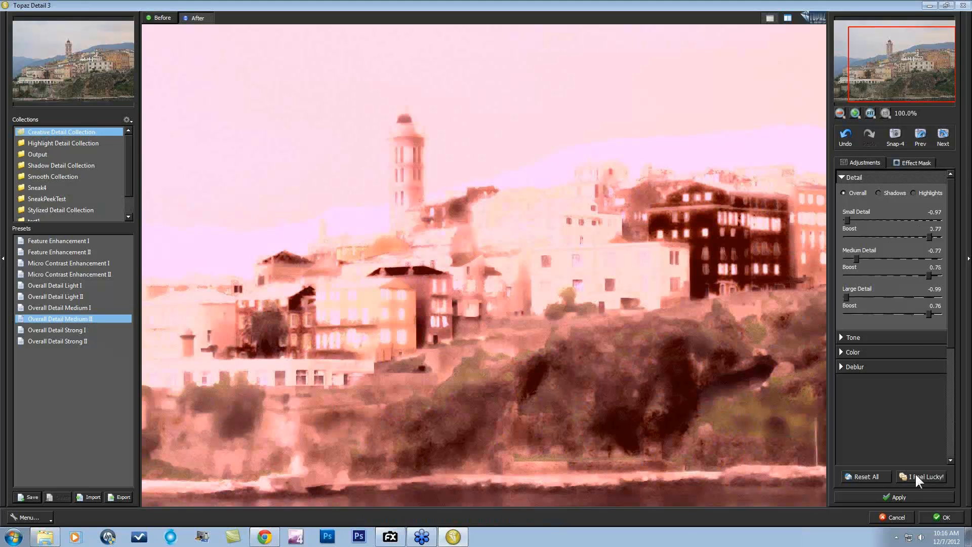
{"action": "left_click", "coordinate": [916, 476]}
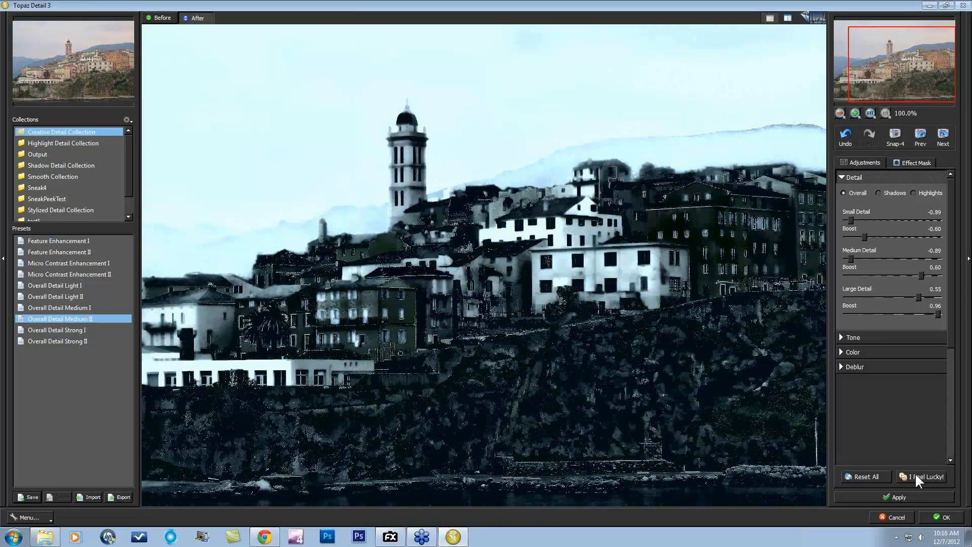
{"action": "left_click", "coordinate": [915, 473]}
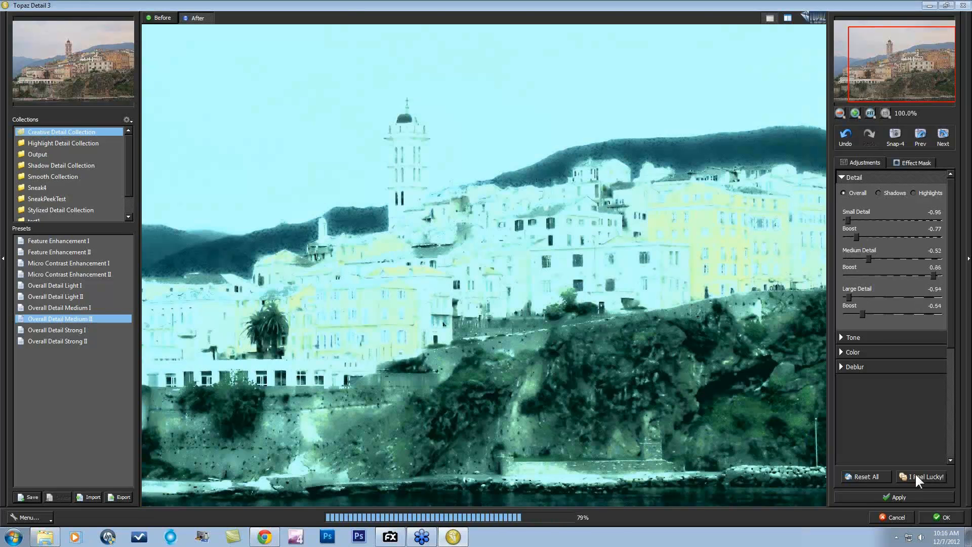
{"action": "left_click", "coordinate": [916, 475]}
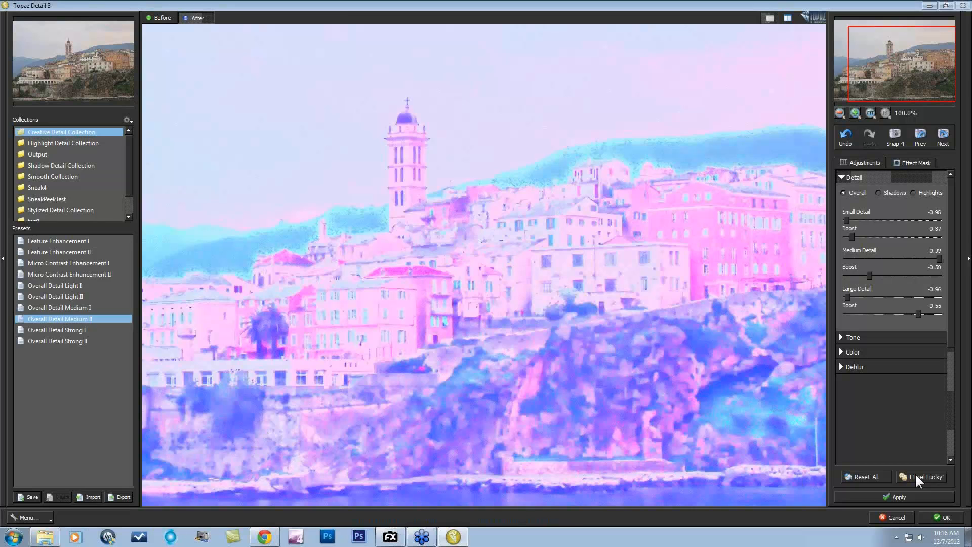
{"action": "left_click", "coordinate": [915, 474]}
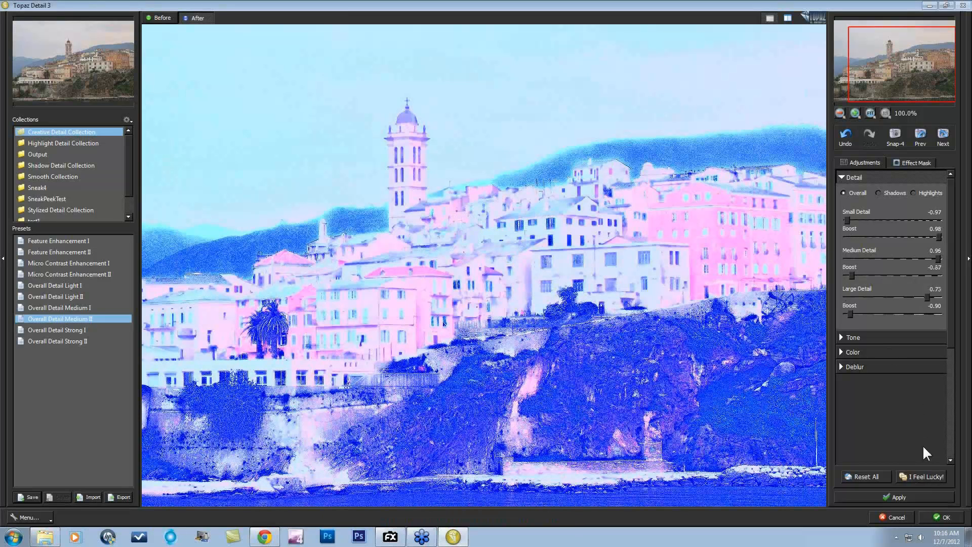
{"action": "left_click", "coordinate": [921, 476]}
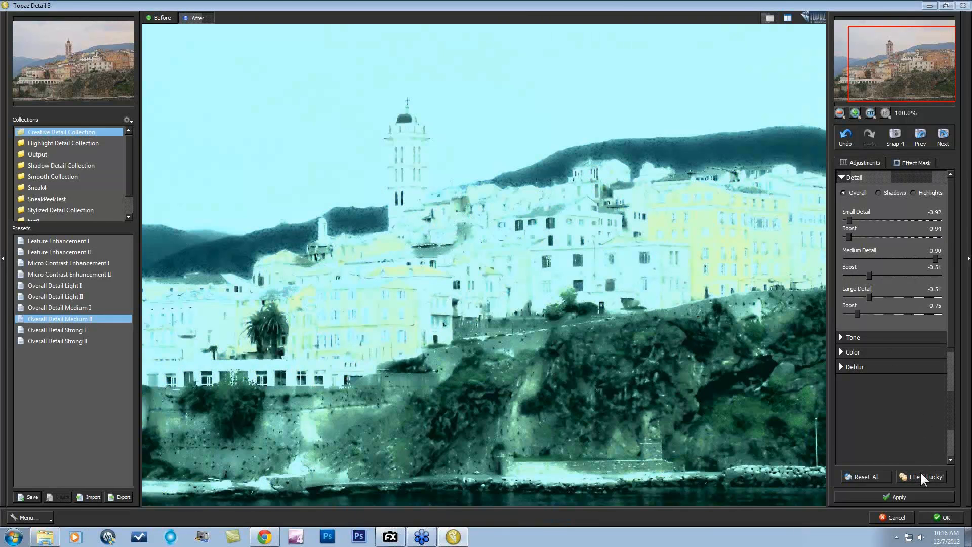
{"action": "left_click", "coordinate": [864, 477]}
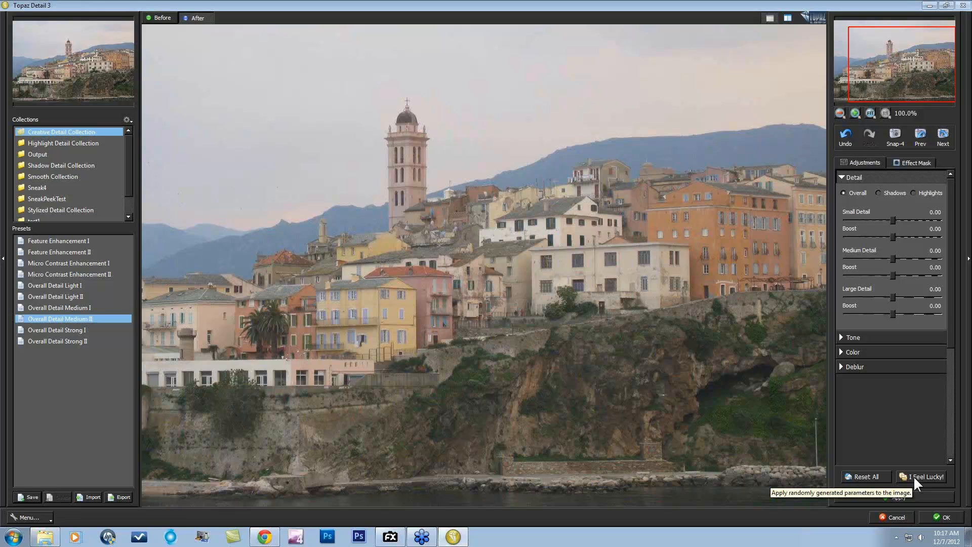
Collapse the Detail group and set the Deblur adjustments to a Blur Size of 0.26 and Suppress Artifact of 0.44.
{"action": "left_click", "coordinate": [844, 177]}
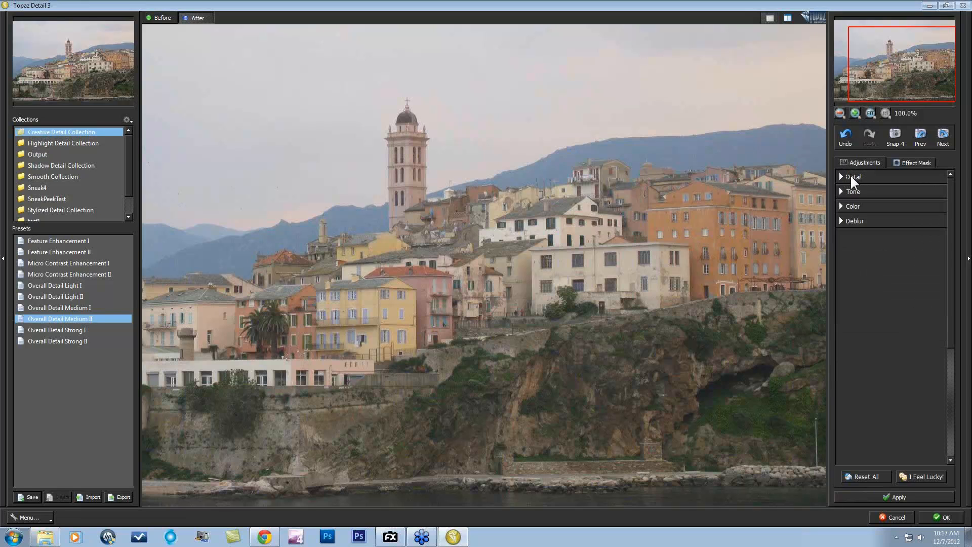
{"action": "left_click", "coordinate": [840, 218]}
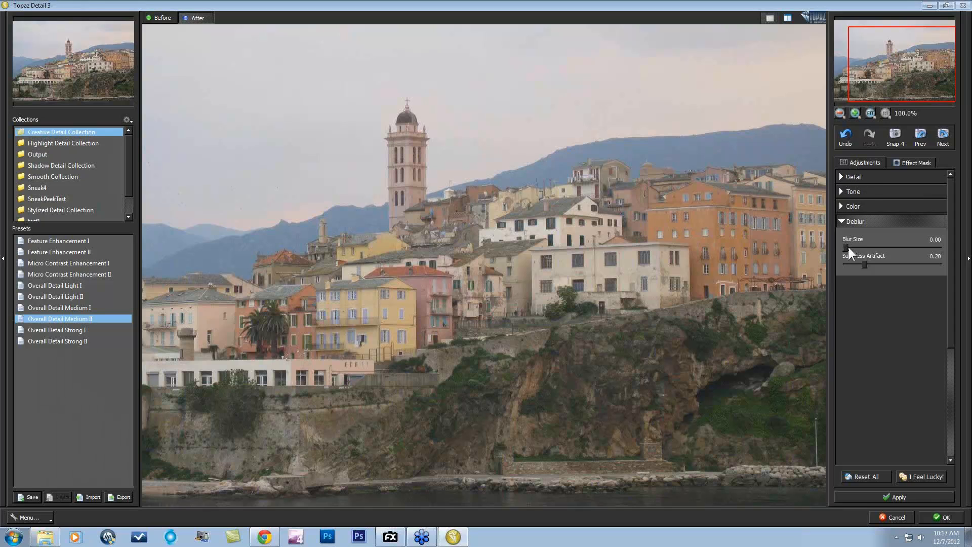
{"action": "mouse_move", "coordinate": [847, 244]}
{"action": "left_click", "coordinate": [868, 246]}
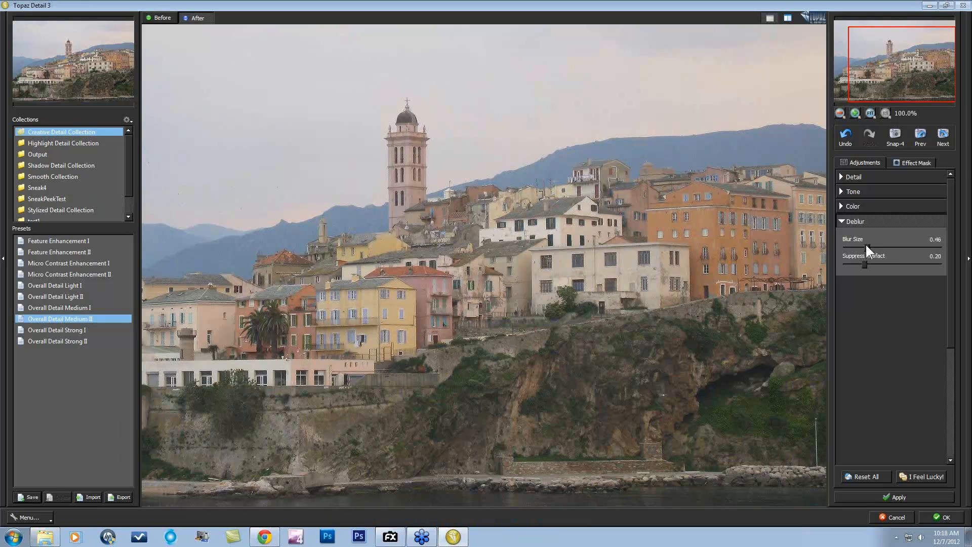
{"action": "left_click_drag", "start_coordinate": [865, 246], "coordinate": [859, 247]}
{"action": "left_click_drag", "start_coordinate": [864, 266], "coordinate": [887, 264]}
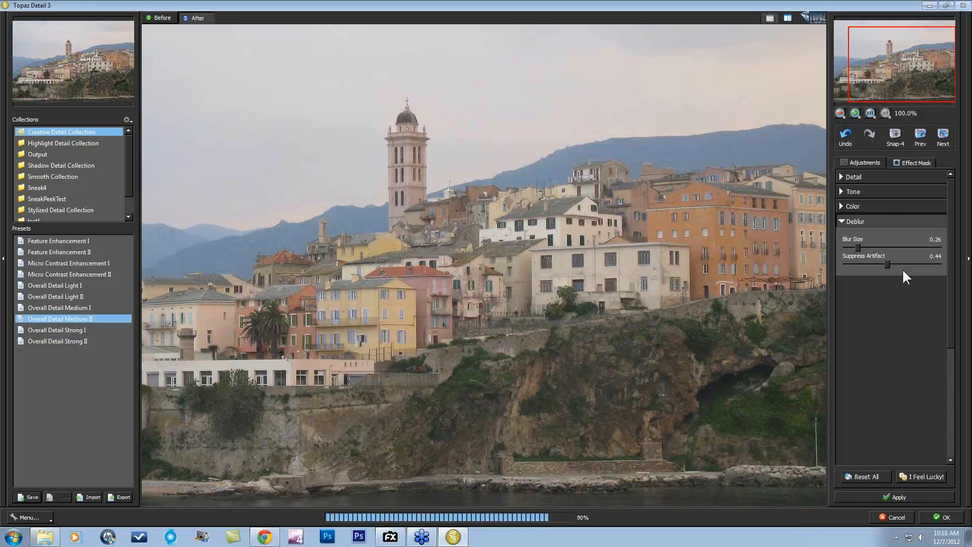
Set Deblur's Suppress Artifact to 0.59 and compare the photo with its original look.
{"action": "left_click", "coordinate": [903, 269]}
{"action": "left_click_drag", "start_coordinate": [669, 290], "coordinate": [668, 304]}
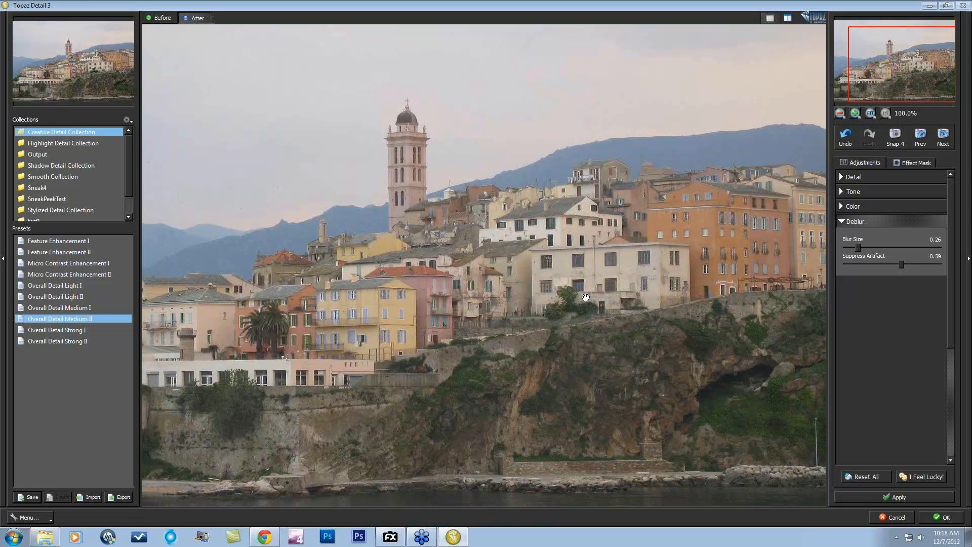
{"action": "left_click_drag", "start_coordinate": [544, 287], "coordinate": [587, 292]}
Reset all adjustments, then collapse the Deblur group and expand the Detail group.
{"action": "left_click", "coordinate": [873, 475]}
{"action": "left_click", "coordinate": [842, 221]}
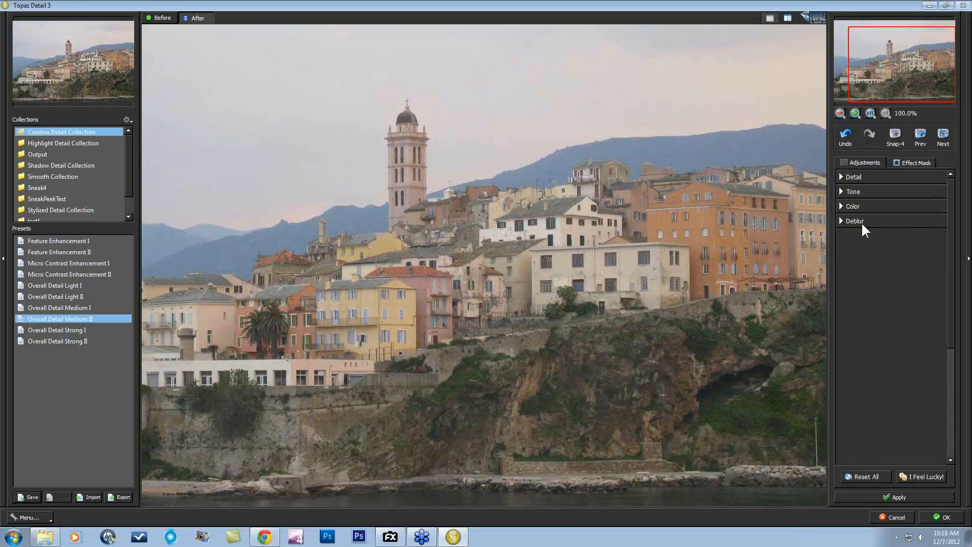
{"action": "left_click", "coordinate": [843, 177]}
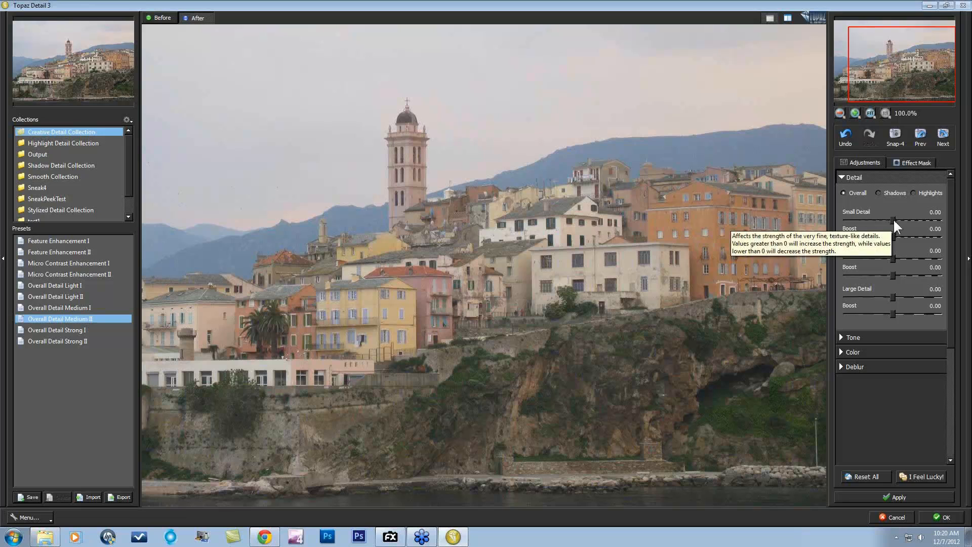
Try the overall Small Detail at 0.56 and 0.20 with a slightly lowered Boost, then reset both values.
{"action": "left_click_drag", "start_coordinate": [894, 219], "coordinate": [919, 218]}
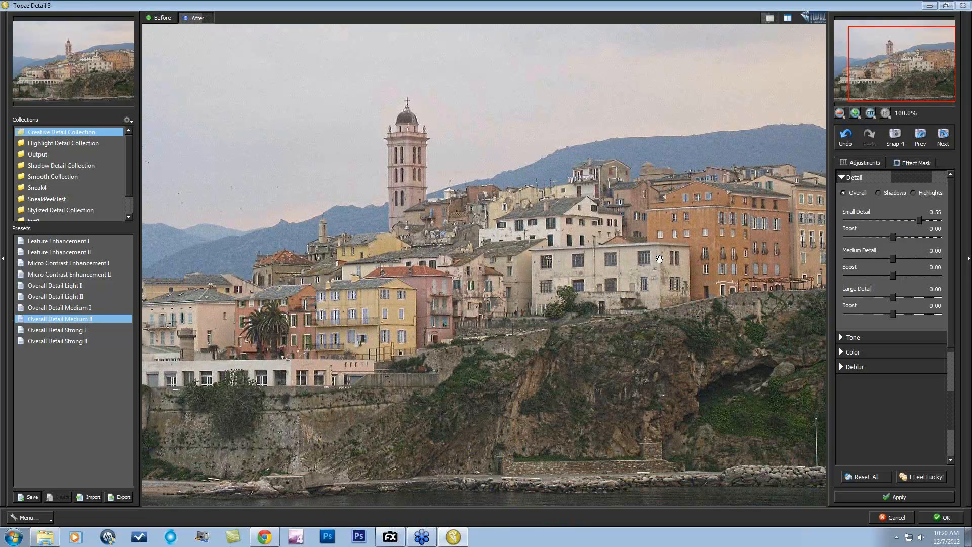
{"action": "left_click", "coordinate": [634, 264]}
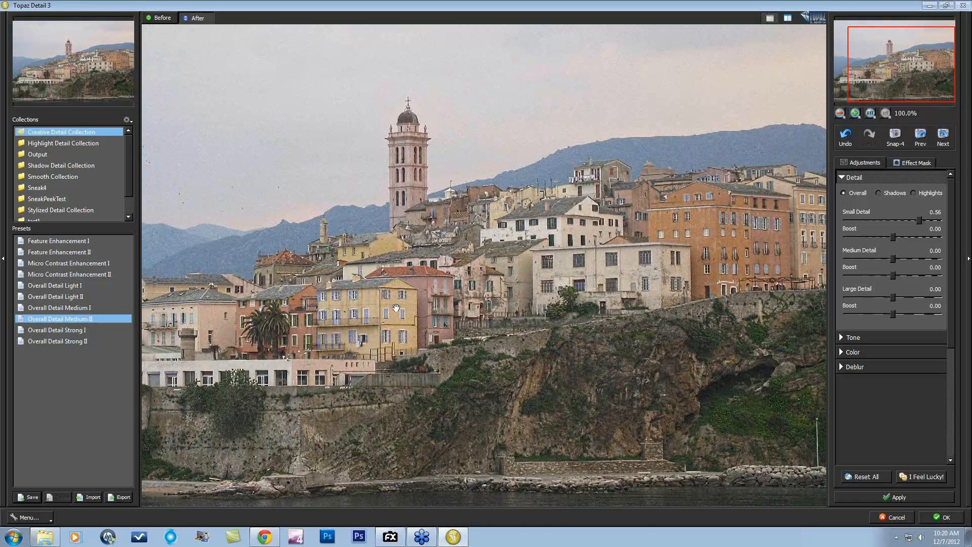
{"action": "left_click", "coordinate": [574, 318]}
{"action": "left_click_drag", "start_coordinate": [916, 218], "coordinate": [904, 221]}
{"action": "left_click_drag", "start_coordinate": [903, 221], "coordinate": [902, 220]}
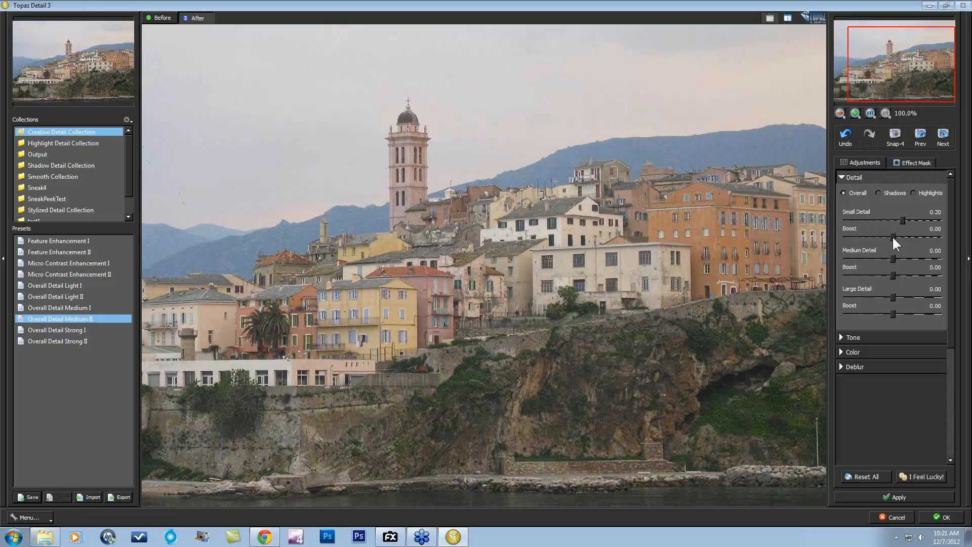
{"action": "left_click_drag", "start_coordinate": [891, 236], "coordinate": [883, 236]}
{"action": "double_click", "coordinate": [854, 212]}
{"action": "double_click", "coordinate": [855, 231]}
Try the overall Small Detail at 0.59 with a lowered Boost, then restore both to their defaults.
{"action": "left_click_drag", "start_coordinate": [890, 217], "coordinate": [918, 220]}
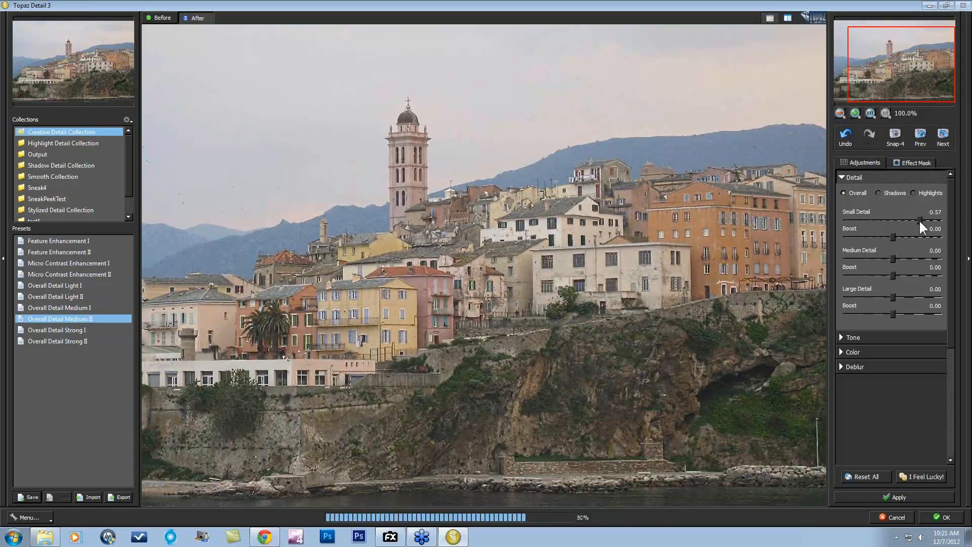
{"action": "left_click", "coordinate": [922, 55]}
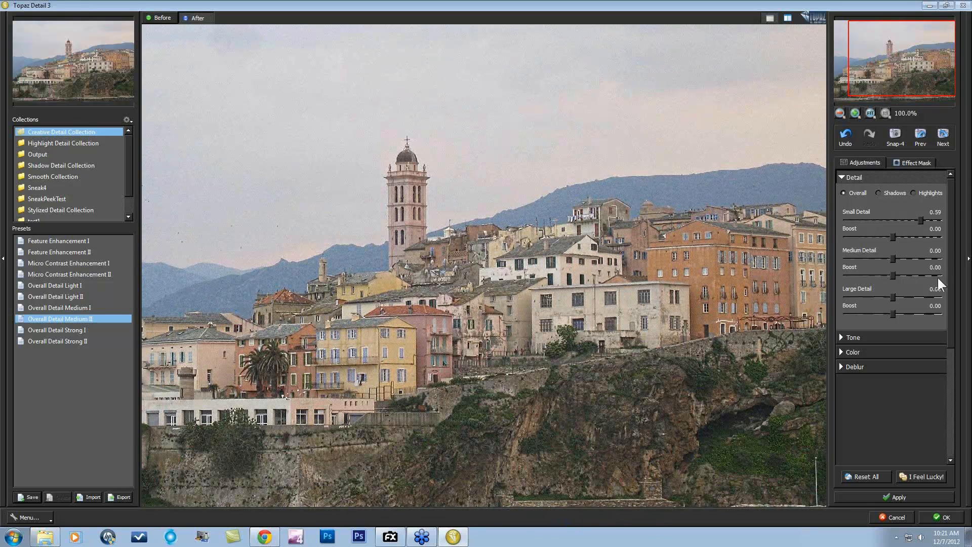
{"action": "left_click_drag", "start_coordinate": [891, 235], "coordinate": [874, 239]}
{"action": "double_click", "coordinate": [865, 212]}
{"action": "double_click", "coordinate": [855, 229]}
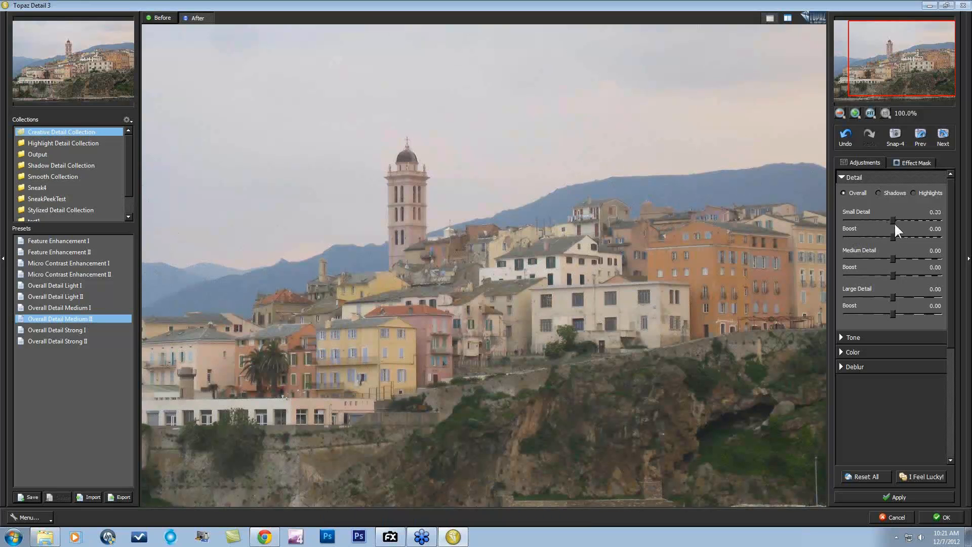
Set the overall Small Detail to 0.23 and its Boost to -0.12.
{"action": "left_click_drag", "start_coordinate": [895, 219], "coordinate": [904, 221]}
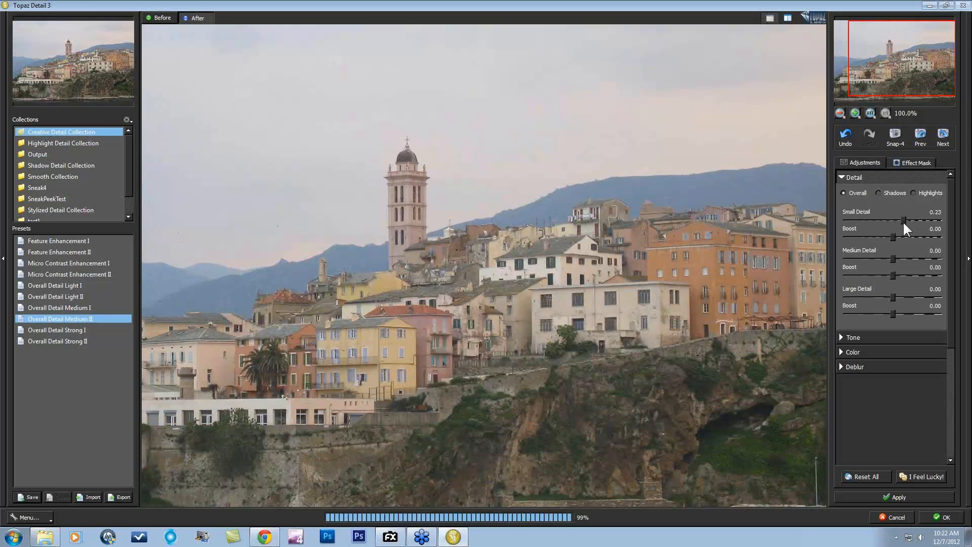
{"action": "left_click_drag", "start_coordinate": [935, 61], "coordinate": [937, 101]}
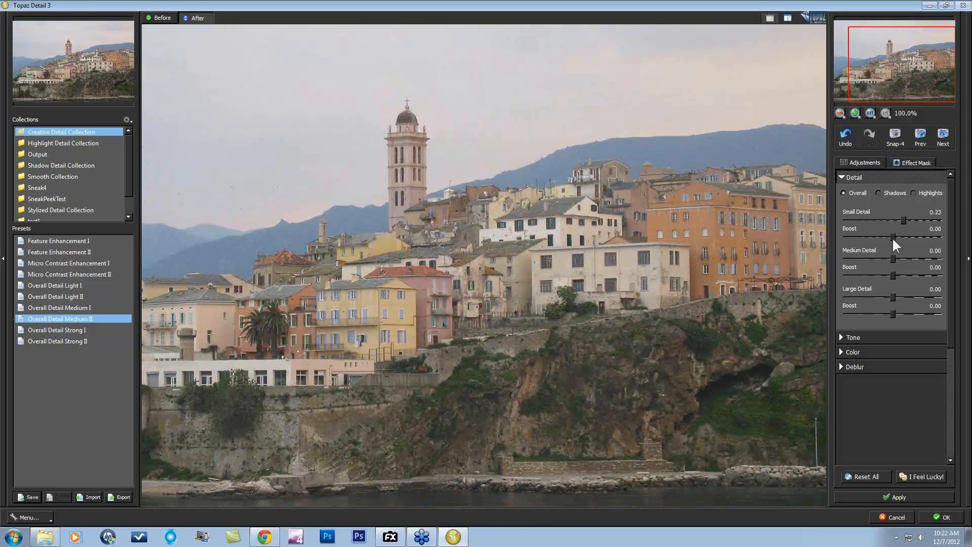
{"action": "left_click_drag", "start_coordinate": [893, 236], "coordinate": [887, 237]}
Try the overall Medium Detail at its maximum and at 0.47, then set it to 0.24.
{"action": "left_click_drag", "start_coordinate": [897, 257], "coordinate": [944, 259]}
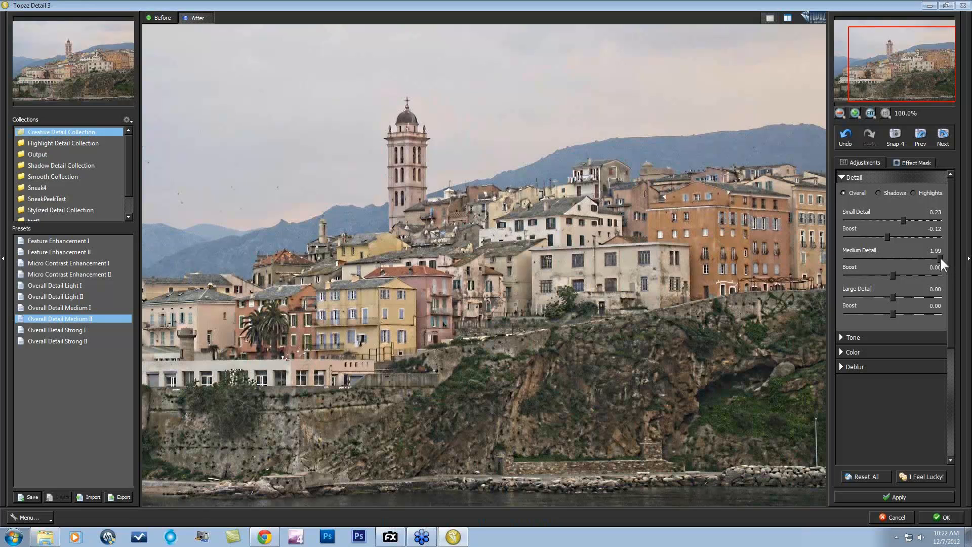
{"action": "left_click_drag", "start_coordinate": [940, 258], "coordinate": [914, 258]}
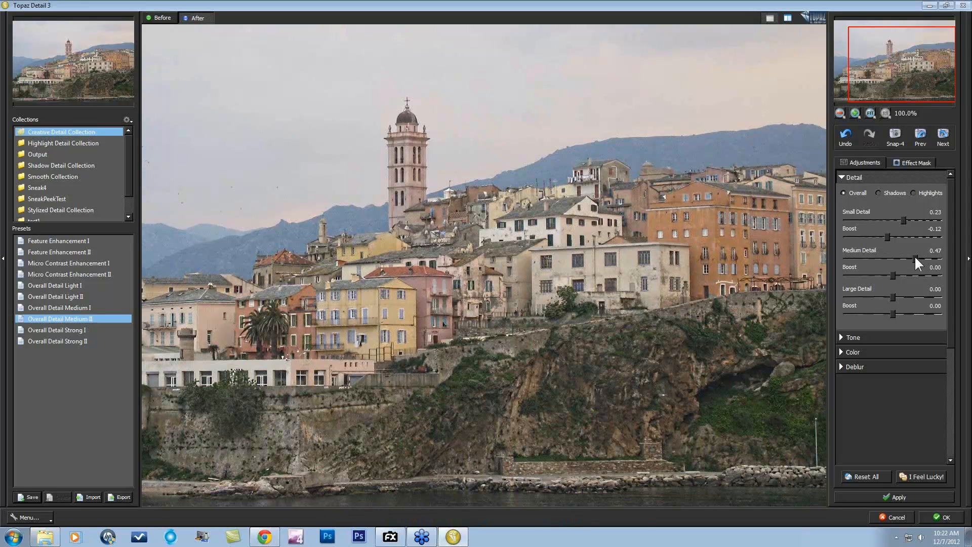
{"action": "left_click_drag", "start_coordinate": [915, 255], "coordinate": [904, 259]}
{"action": "left_click_drag", "start_coordinate": [901, 259], "coordinate": [904, 258]}
Try the overall Large Detail at 1.00, then set it to 0.29.
{"action": "left_click_drag", "start_coordinate": [894, 298], "coordinate": [936, 298]}
{"action": "left_click_drag", "start_coordinate": [938, 295], "coordinate": [943, 296]}
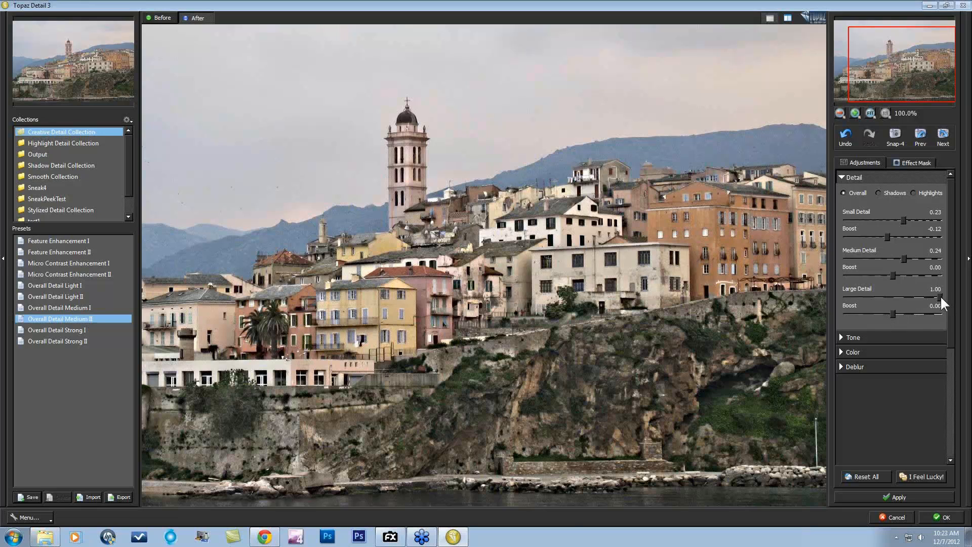
{"action": "left_click_drag", "start_coordinate": [935, 296], "coordinate": [906, 297]}
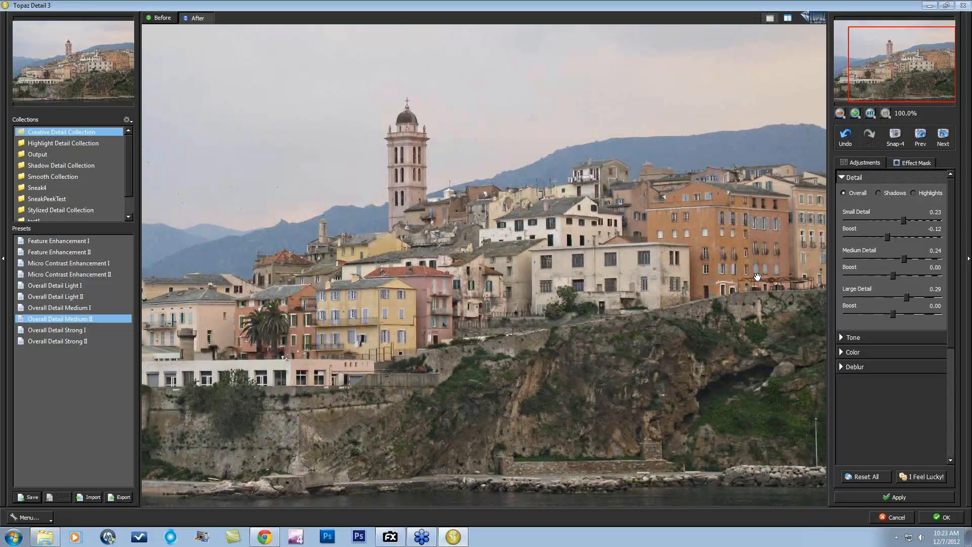
For the shadows, set Medium Detail to 0.22 and Large Detail to 0.17, check the photo and collapse the Detail group.
{"action": "left_click", "coordinate": [879, 192]}
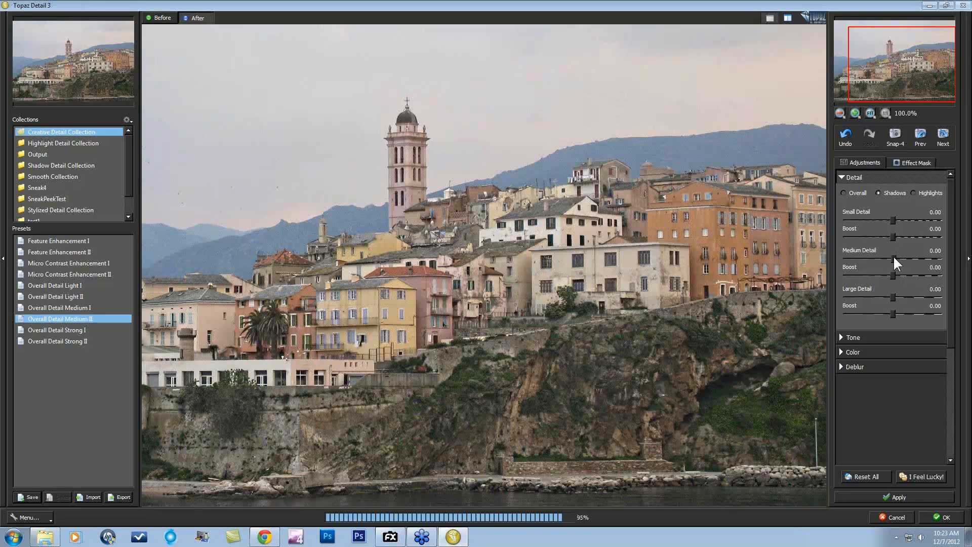
{"action": "mouse_move", "coordinate": [893, 256]}
{"action": "left_mouse_down"}
{"action": "mouse_move", "coordinate": [939, 257]}
{"action": "mouse_move", "coordinate": [876, 260]}
{"action": "mouse_move", "coordinate": [953, 268]}
{"action": "mouse_move", "coordinate": [858, 266]}
{"action": "mouse_move", "coordinate": [962, 267]}
{"action": "mouse_move", "coordinate": [894, 267]}
{"action": "mouse_move", "coordinate": [905, 268]}
{"action": "left_mouse_up"}
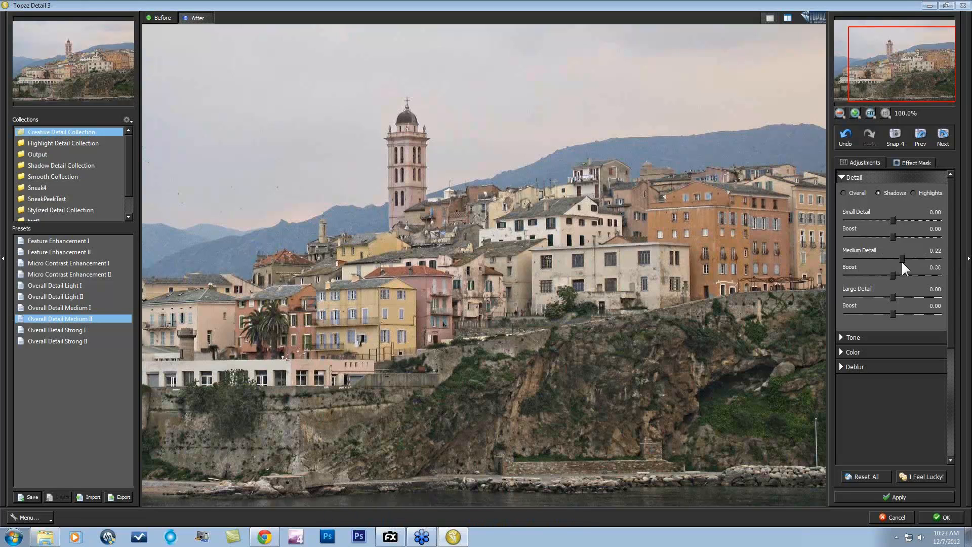
{"action": "left_click_drag", "start_coordinate": [934, 303], "coordinate": [900, 298]}
{"action": "left_click", "coordinate": [740, 412]}
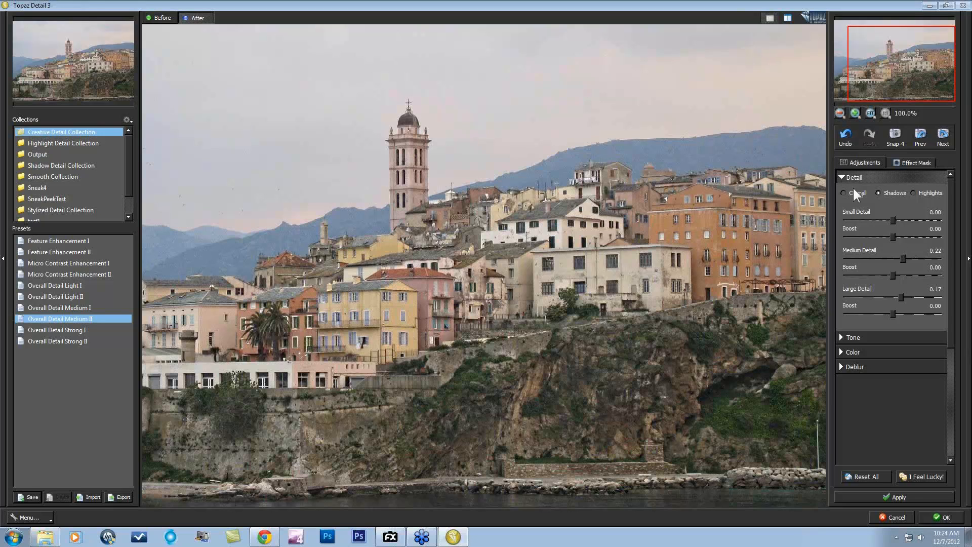
{"action": "left_click", "coordinate": [841, 177]}
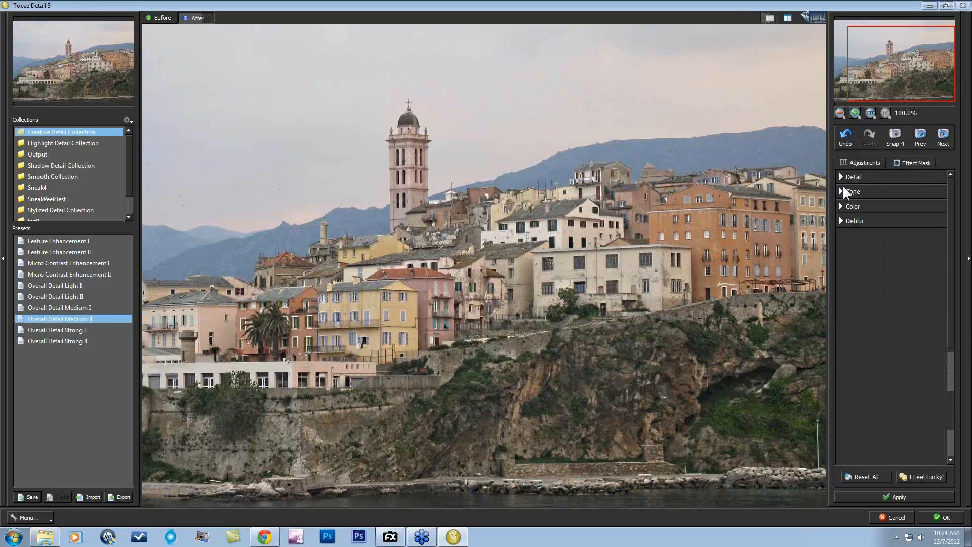
Set the Tone adjustments to Exposure 0.09, Contrast 0.03, Highlights 0.13, Shadows -0.09, Whites 0.10 and Blacks -0.13.
{"action": "left_click", "coordinate": [841, 192]}
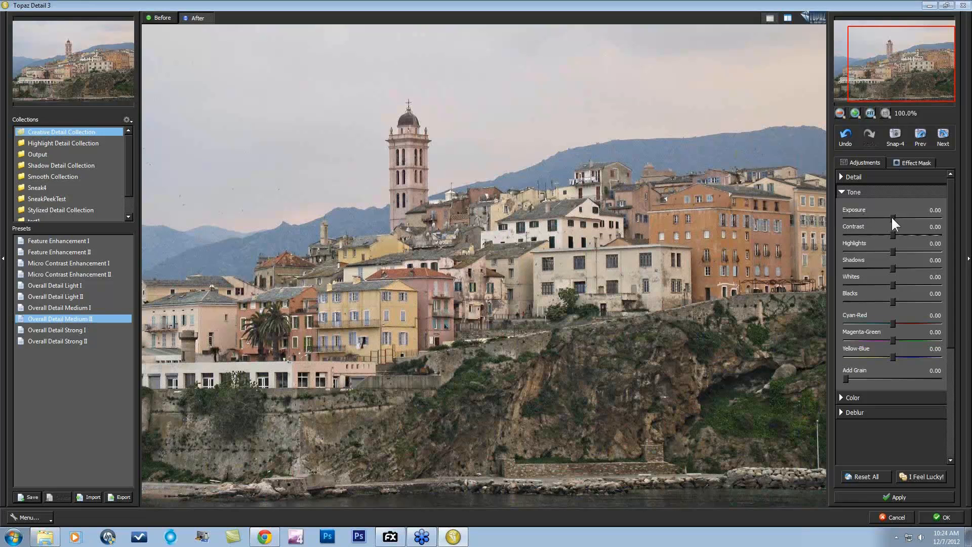
{"action": "left_click_drag", "start_coordinate": [892, 217], "coordinate": [895, 239]}
{"action": "mouse_move", "coordinate": [893, 252]}
{"action": "left_mouse_down"}
{"action": "mouse_move", "coordinate": [913, 253]}
{"action": "mouse_move", "coordinate": [898, 248]}
{"action": "left_mouse_up"}
{"action": "mouse_move", "coordinate": [895, 283]}
{"action": "left_mouse_down"}
{"action": "mouse_move", "coordinate": [907, 285]}
{"action": "mouse_move", "coordinate": [889, 285]}
{"action": "mouse_move", "coordinate": [897, 283]}
{"action": "left_mouse_up"}
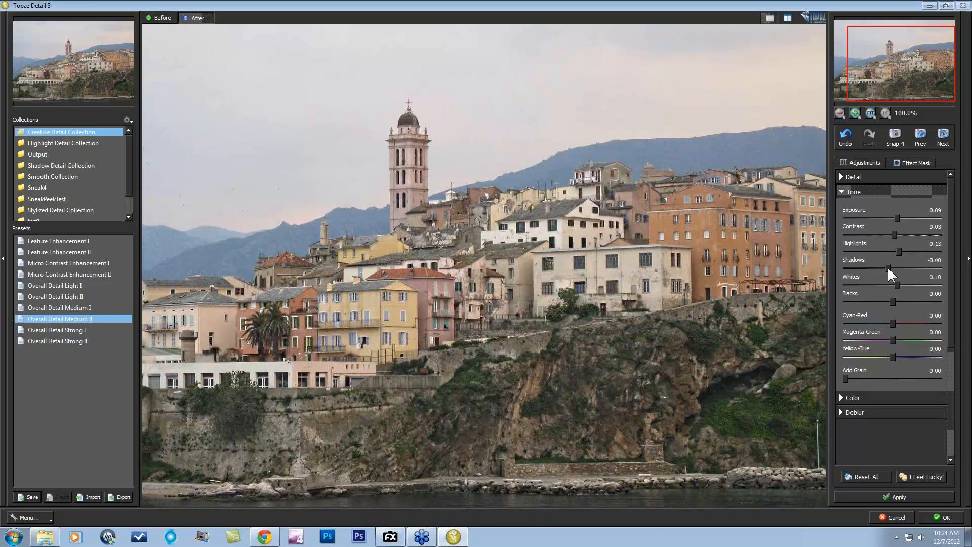
{"action": "left_click_drag", "start_coordinate": [880, 266], "coordinate": [886, 299]}
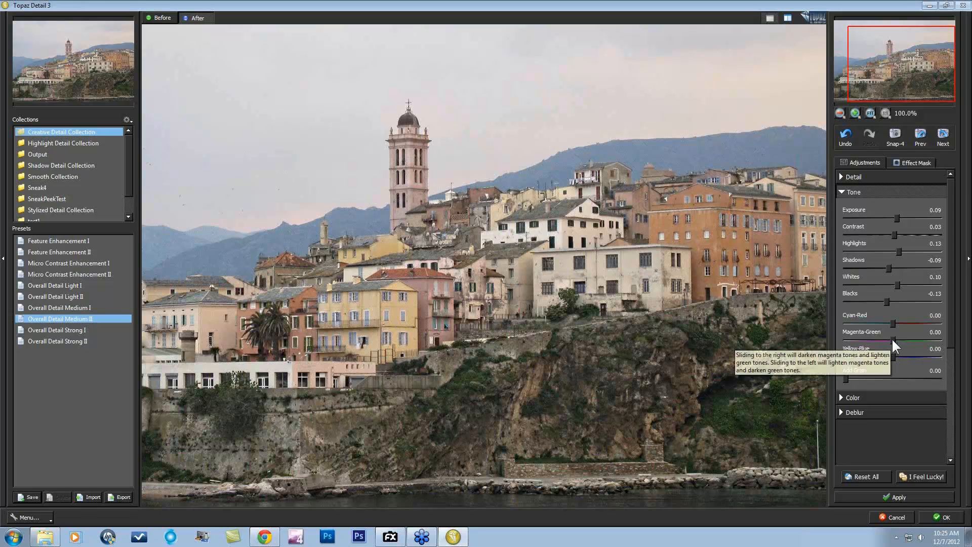
Set the tone balance to Magenta-Green -0.35, Cyan-Red -0.20 and Yellow-Blue about -0.26, then collapse the Tone group.
{"action": "left_click_drag", "start_coordinate": [893, 341], "coordinate": [874, 339]}
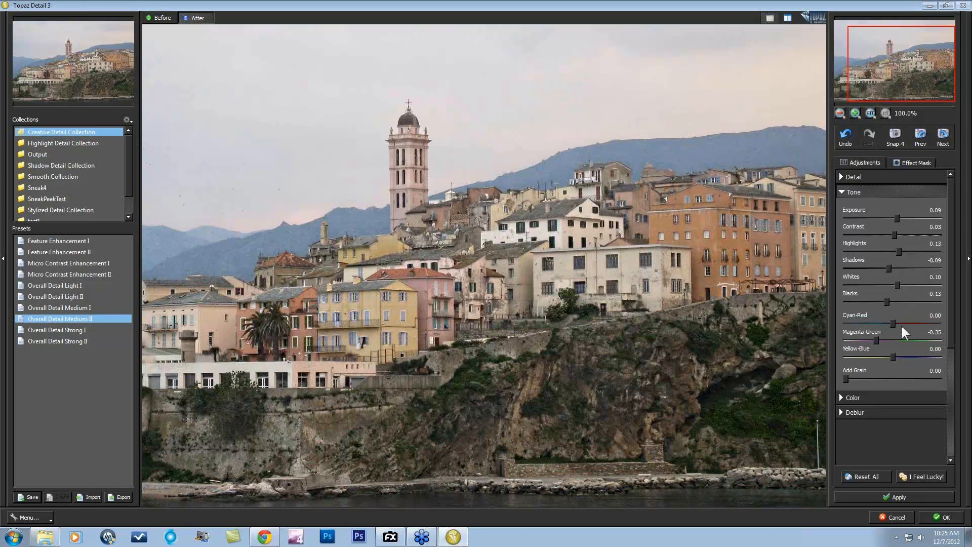
{"action": "mouse_move", "coordinate": [894, 322]}
{"action": "left_mouse_down"}
{"action": "mouse_move", "coordinate": [920, 320]}
{"action": "mouse_move", "coordinate": [883, 324]}
{"action": "left_mouse_up"}
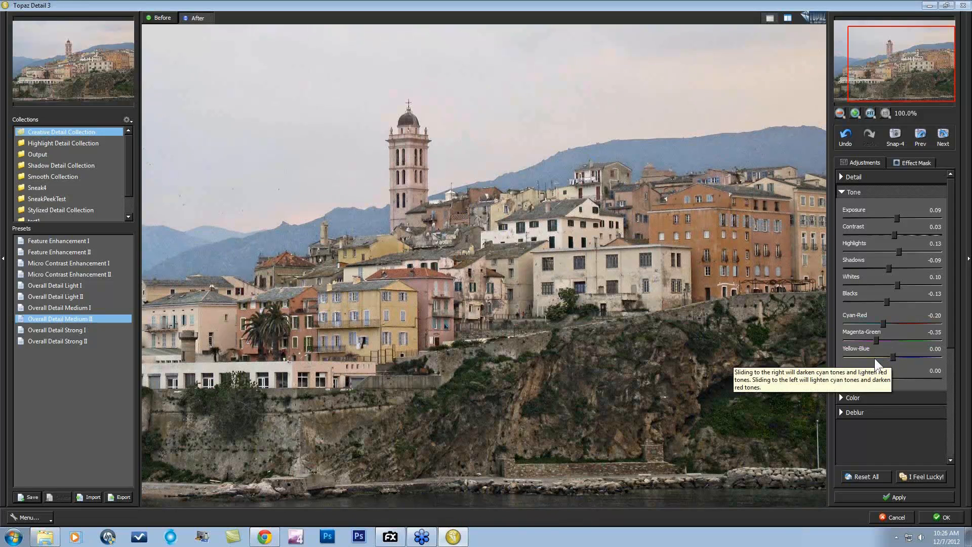
{"action": "mouse_move", "coordinate": [892, 354]}
{"action": "left_mouse_down"}
{"action": "mouse_move", "coordinate": [876, 357]}
{"action": "mouse_move", "coordinate": [909, 355]}
{"action": "left_mouse_up"}
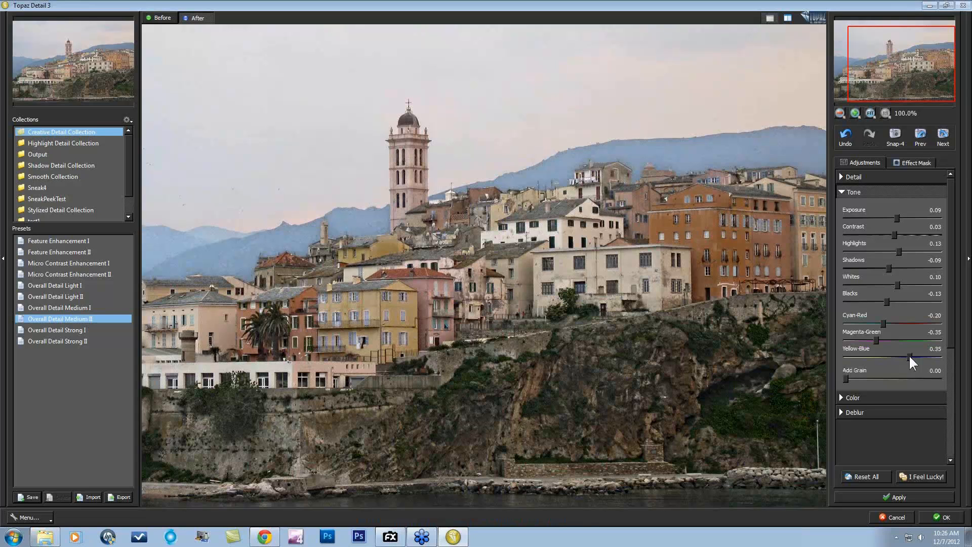
{"action": "left_click_drag", "start_coordinate": [909, 354], "coordinate": [880, 354]}
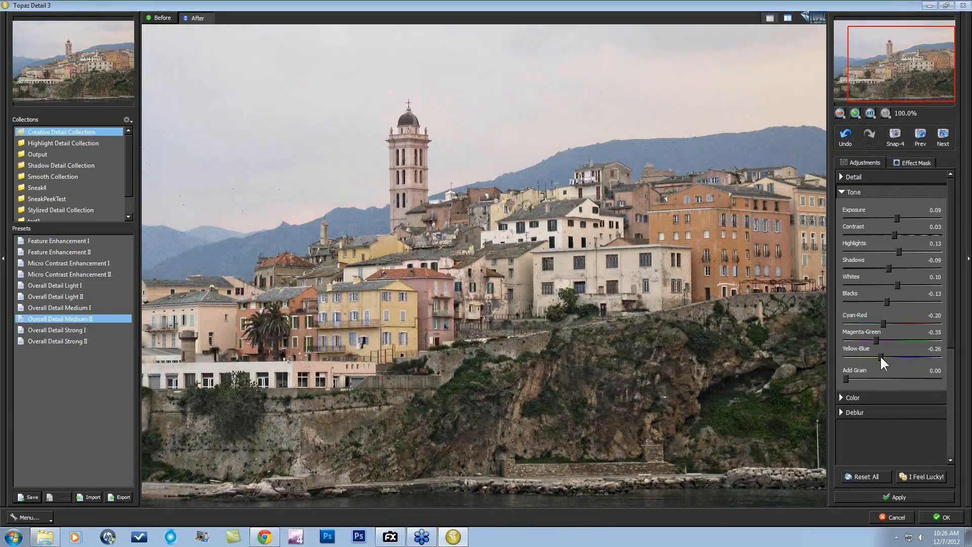
{"action": "left_click_drag", "start_coordinate": [884, 356], "coordinate": [882, 358]}
{"action": "left_click", "coordinate": [841, 191]}
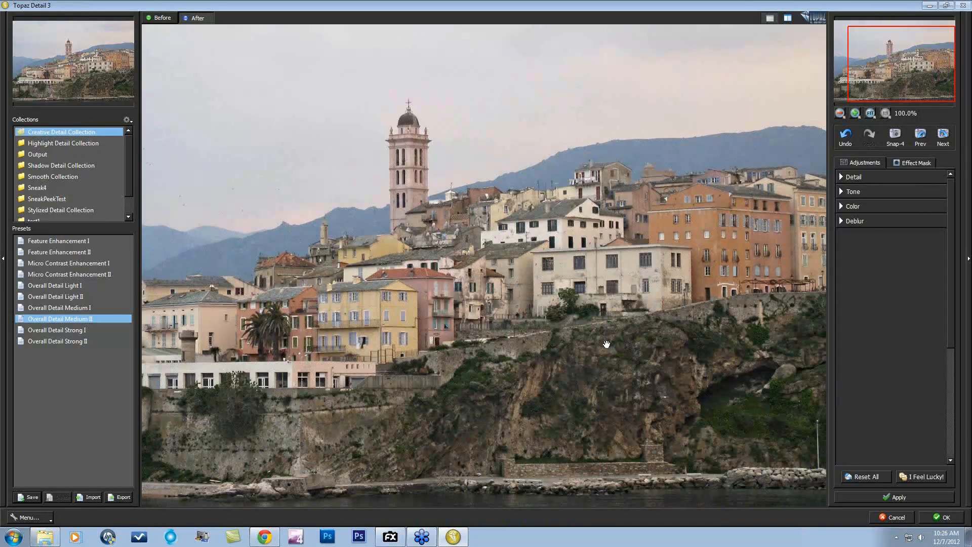
Set the Color adjustments to Temperature 0.02, Saturation 0.08 and Saturation Boost 0.02.
{"action": "left_click", "coordinate": [841, 207]}
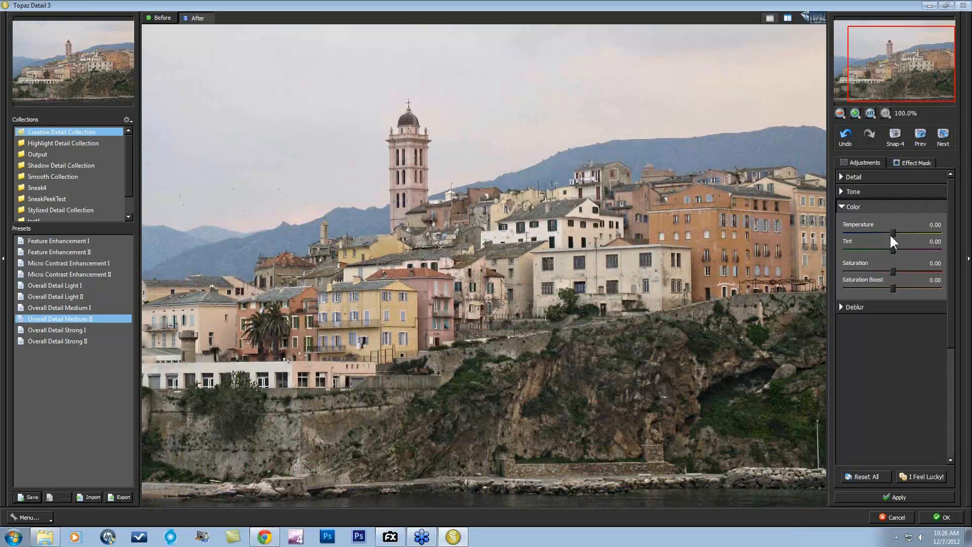
{"action": "left_click_drag", "start_coordinate": [890, 232], "coordinate": [896, 271]}
{"action": "mouse_move", "coordinate": [895, 286]}
{"action": "left_mouse_down"}
{"action": "mouse_move", "coordinate": [908, 287]}
{"action": "mouse_move", "coordinate": [893, 285]}
{"action": "left_mouse_up"}
View the whole photo at 50% and compare the enhanced version with the original.
{"action": "left_click", "coordinate": [870, 113]}
{"action": "left_click", "coordinate": [836, 147]}
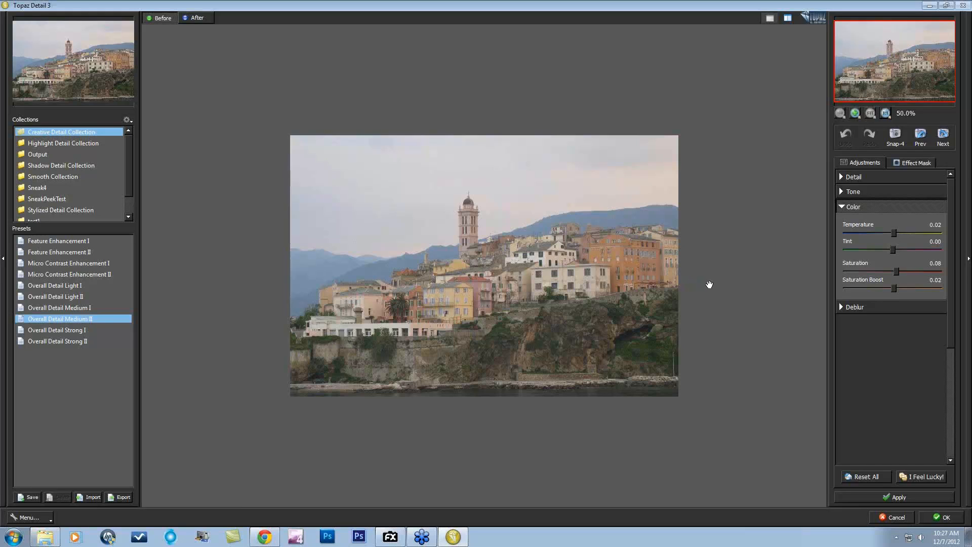
{"action": "key", "text": "space"}
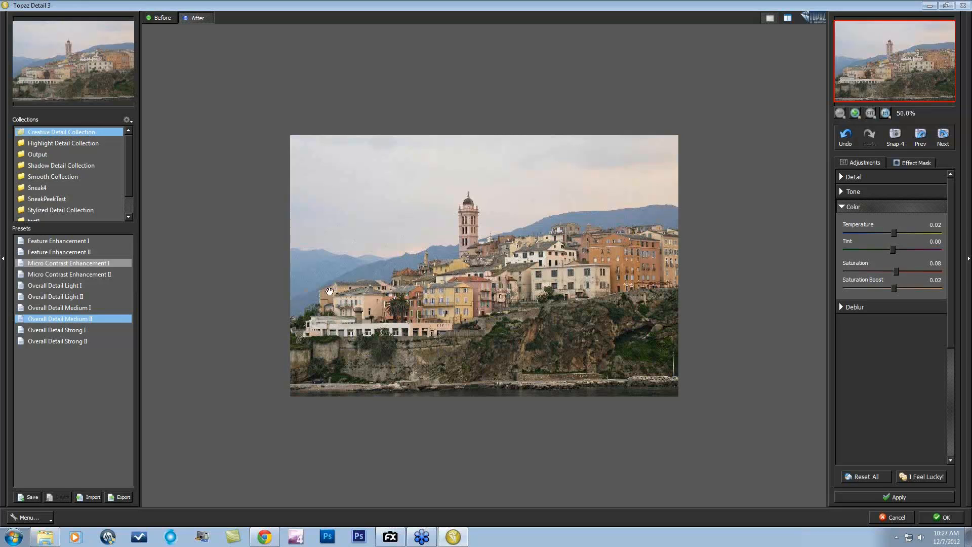
{"action": "left_click", "coordinate": [465, 258]}
Set up the effect mask brush with Strength 0.00, Brush Size 0.22, Hardness 0.31, Flow 1.00 and Edge Aware 1.00.
{"action": "left_click", "coordinate": [915, 162]}
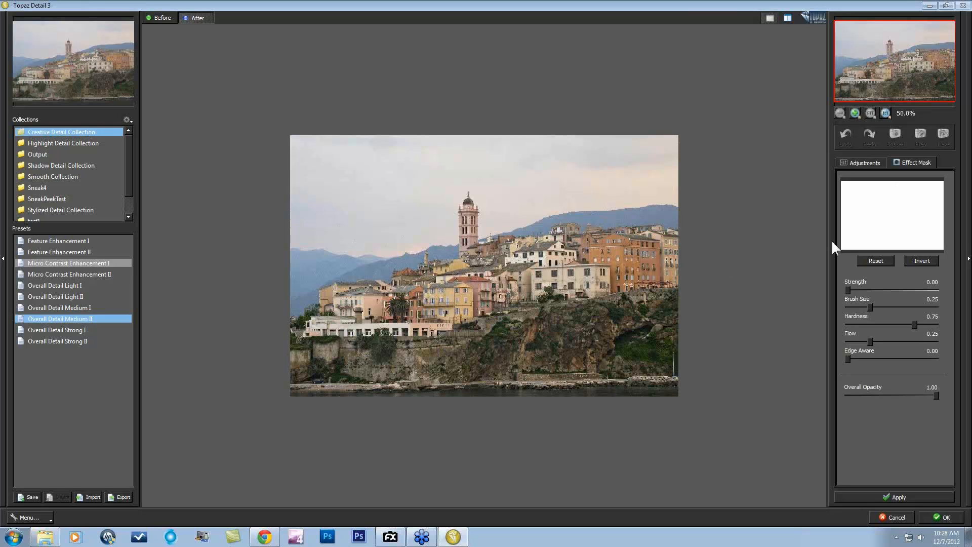
{"action": "left_click", "coordinate": [848, 289]}
{"action": "mouse_move", "coordinate": [870, 307]}
{"action": "left_mouse_down"}
{"action": "mouse_move", "coordinate": [902, 308]}
{"action": "mouse_move", "coordinate": [868, 309]}
{"action": "left_mouse_up"}
{"action": "mouse_move", "coordinate": [913, 323]}
{"action": "left_mouse_down"}
{"action": "mouse_move", "coordinate": [865, 324]}
{"action": "mouse_move", "coordinate": [916, 323]}
{"action": "mouse_move", "coordinate": [874, 325]}
{"action": "left_mouse_up"}
{"action": "left_click_drag", "start_coordinate": [871, 341], "coordinate": [842, 345]}
{"action": "mouse_move", "coordinate": [878, 346]}
{"action": "mouse_move", "coordinate": [840, 349]}
{"action": "left_click_drag", "start_coordinate": [846, 357], "coordinate": [906, 358]}
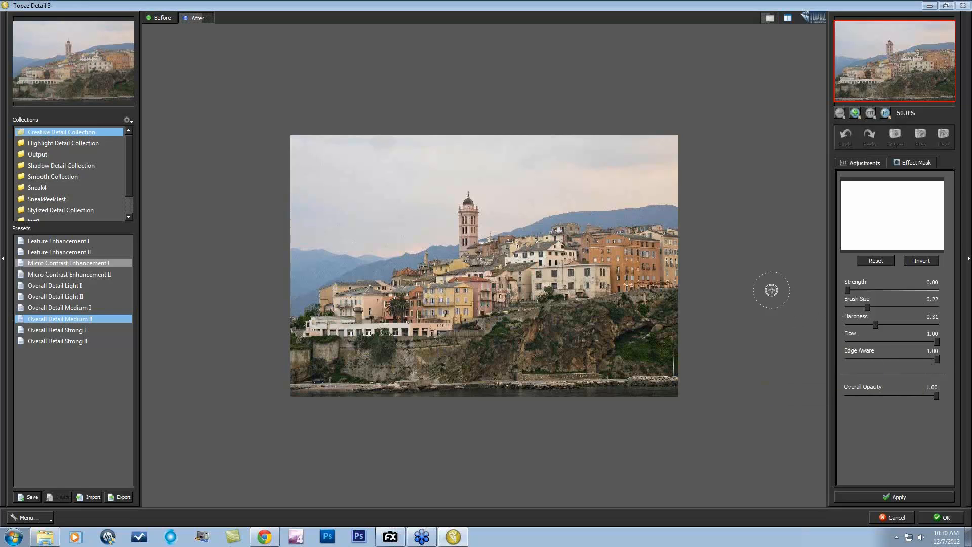
Mask the effect out of the sky, first along the skyline and tower, then the rest at Hardness 1.00, and compare with the original.
{"action": "mouse_move", "coordinate": [670, 196]}
{"action": "left_mouse_down"}
{"action": "mouse_move", "coordinate": [523, 212]}
{"action": "mouse_move", "coordinate": [483, 233]}
{"action": "mouse_move", "coordinate": [487, 200]}
{"action": "mouse_move", "coordinate": [469, 181]}
{"action": "mouse_move", "coordinate": [452, 189]}
{"action": "mouse_move", "coordinate": [451, 239]}
{"action": "mouse_move", "coordinate": [385, 248]}
{"action": "mouse_move", "coordinate": [293, 239]}
{"action": "mouse_move", "coordinate": [319, 239]}
{"action": "left_mouse_up"}
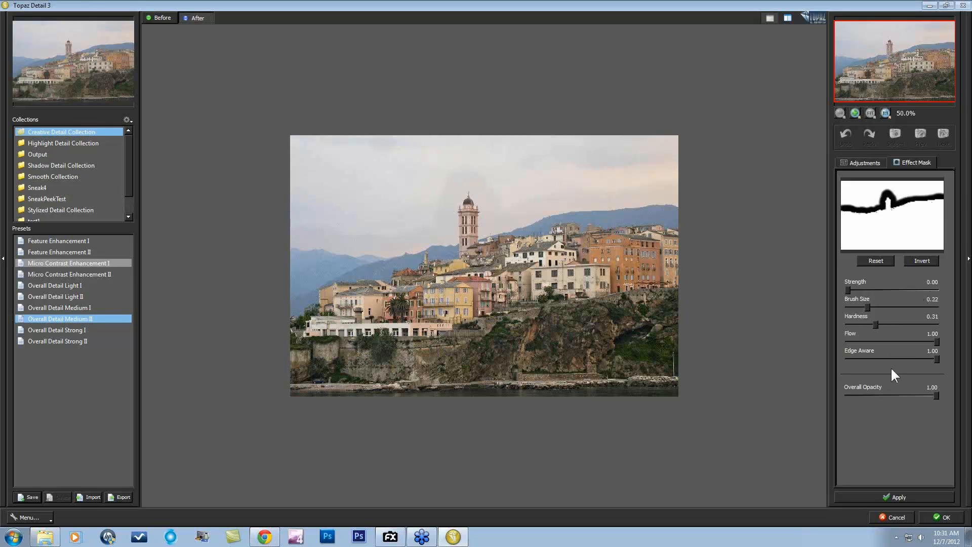
{"action": "left_click_drag", "start_coordinate": [876, 322], "coordinate": [948, 323]}
{"action": "mouse_move", "coordinate": [295, 206]}
{"action": "left_mouse_down"}
{"action": "mouse_move", "coordinate": [360, 224]}
{"action": "mouse_move", "coordinate": [424, 212]}
{"action": "mouse_move", "coordinate": [418, 219]}
{"action": "mouse_move", "coordinate": [441, 160]}
{"action": "mouse_move", "coordinate": [368, 201]}
{"action": "mouse_move", "coordinate": [402, 170]}
{"action": "mouse_move", "coordinate": [301, 154]}
{"action": "mouse_move", "coordinate": [429, 154]}
{"action": "mouse_move", "coordinate": [294, 139]}
{"action": "mouse_move", "coordinate": [334, 162]}
{"action": "mouse_move", "coordinate": [296, 186]}
{"action": "mouse_move", "coordinate": [375, 180]}
{"action": "mouse_move", "coordinate": [279, 176]}
{"action": "mouse_move", "coordinate": [398, 189]}
{"action": "mouse_move", "coordinate": [400, 199]}
{"action": "mouse_move", "coordinate": [420, 194]}
{"action": "mouse_move", "coordinate": [414, 154]}
{"action": "mouse_move", "coordinate": [483, 141]}
{"action": "mouse_move", "coordinate": [697, 144]}
{"action": "mouse_move", "coordinate": [473, 153]}
{"action": "mouse_move", "coordinate": [464, 161]}
{"action": "mouse_move", "coordinate": [672, 165]}
{"action": "mouse_move", "coordinate": [495, 172]}
{"action": "mouse_move", "coordinate": [499, 202]}
{"action": "mouse_move", "coordinate": [557, 181]}
{"action": "mouse_move", "coordinate": [688, 180]}
{"action": "mouse_move", "coordinate": [627, 151]}
{"action": "mouse_move", "coordinate": [663, 152]}
{"action": "mouse_move", "coordinate": [528, 145]}
{"action": "mouse_move", "coordinate": [627, 183]}
{"action": "mouse_move", "coordinate": [672, 169]}
{"action": "left_mouse_up"}
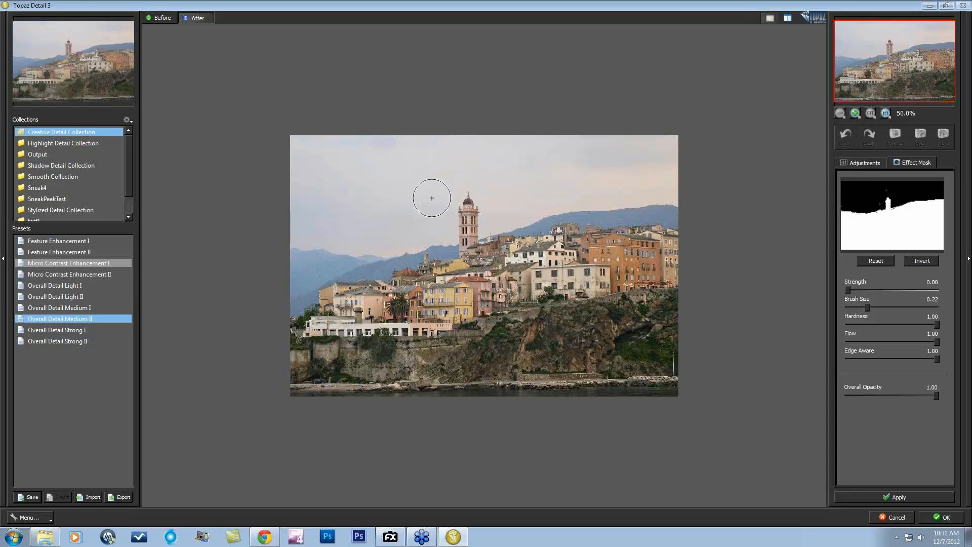
{"action": "key", "text": "space"}
{"action": "key", "text": "space"}
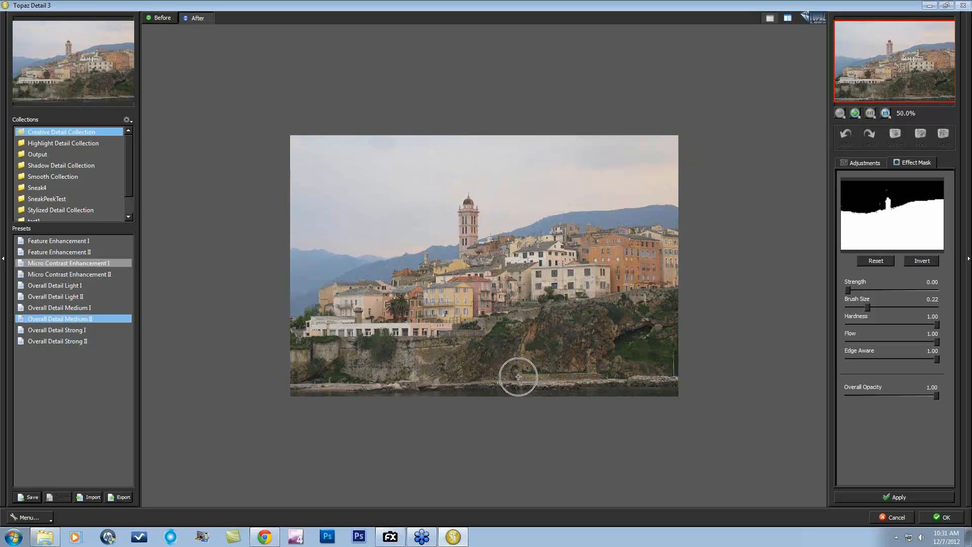
Compare the sky-masked enhancement with the original photo and apply it.
{"action": "key", "text": "space"}
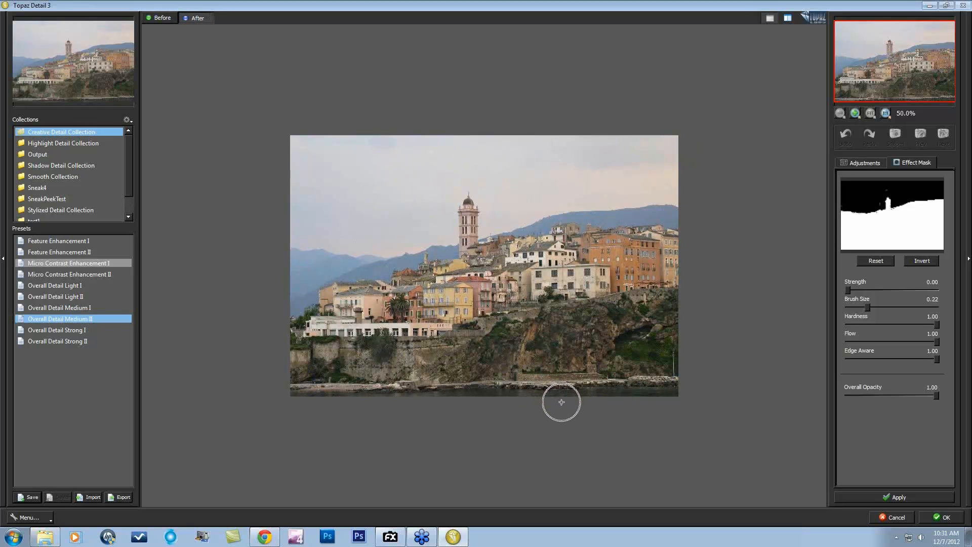
{"action": "key", "text": "space"}
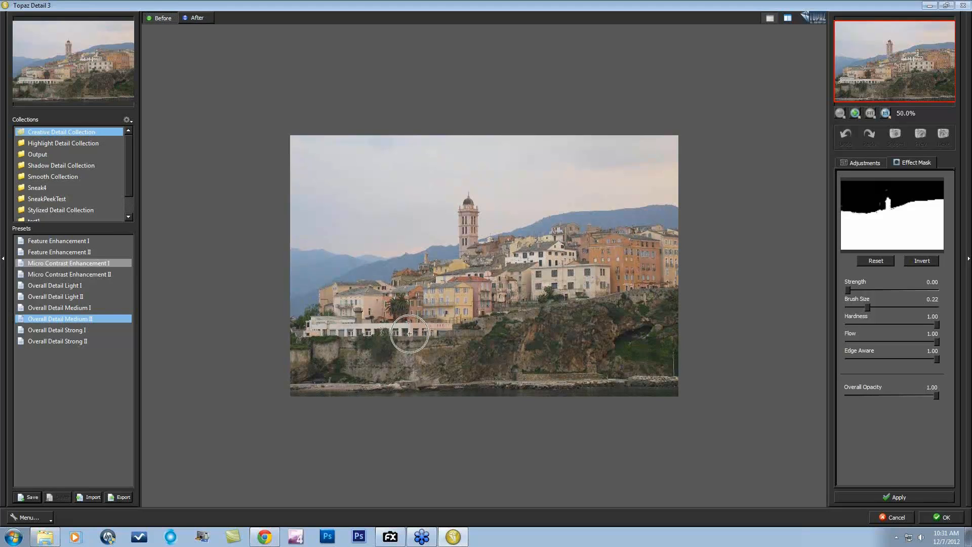
{"action": "key", "text": "space"}
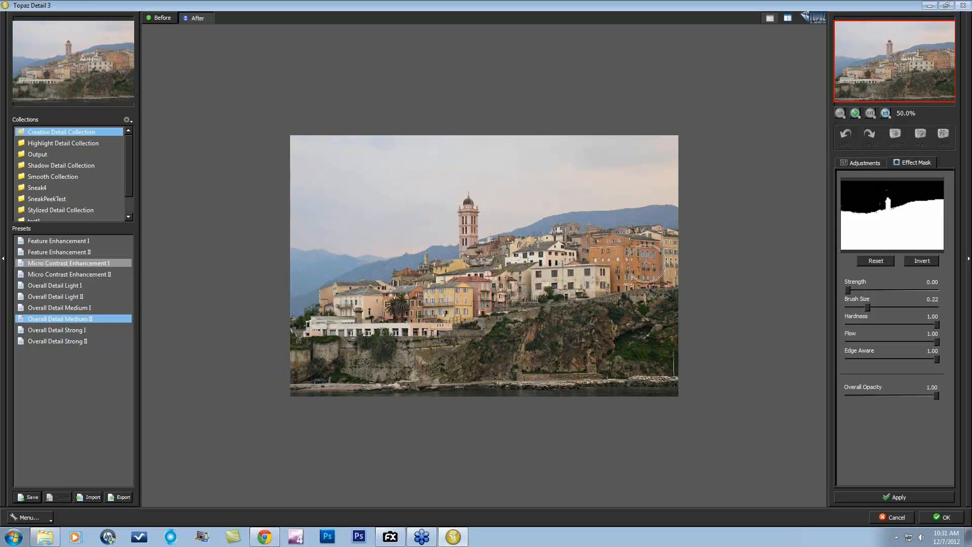
{"action": "left_click", "coordinate": [897, 494]}
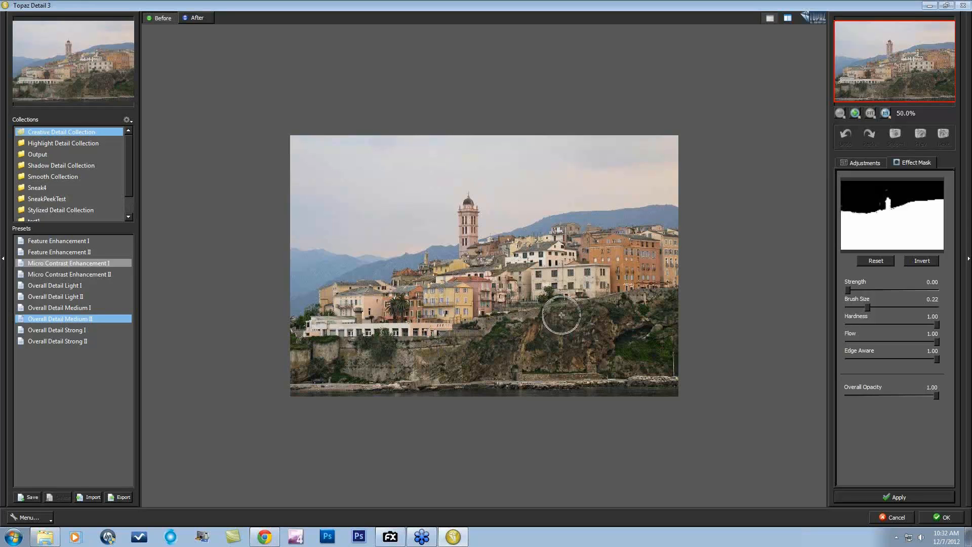
{"action": "left_click", "coordinate": [194, 17]}
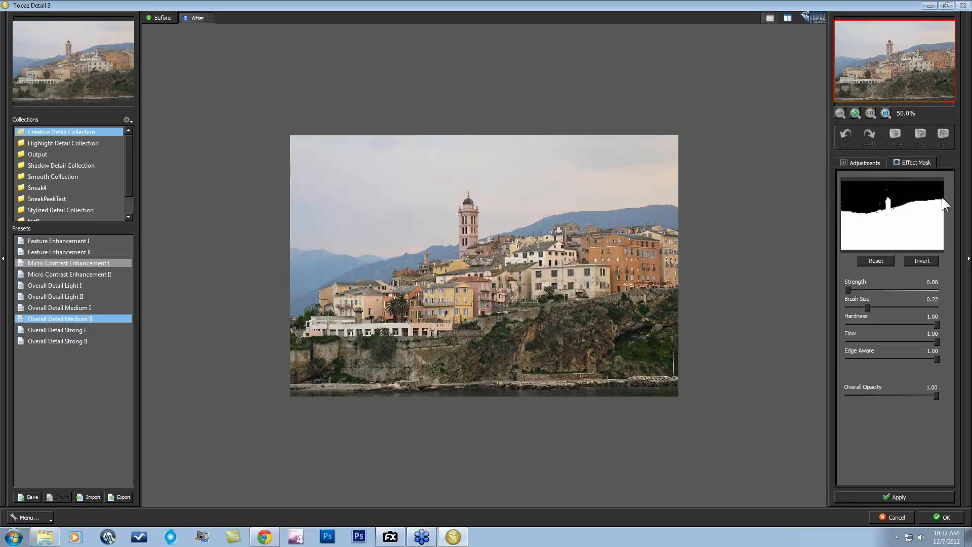
Invert the effect mask to target the sky, run the Soft and Dreamy III preset from the Smooth Collection, and compare with the original.
{"action": "left_click", "coordinate": [921, 261]}
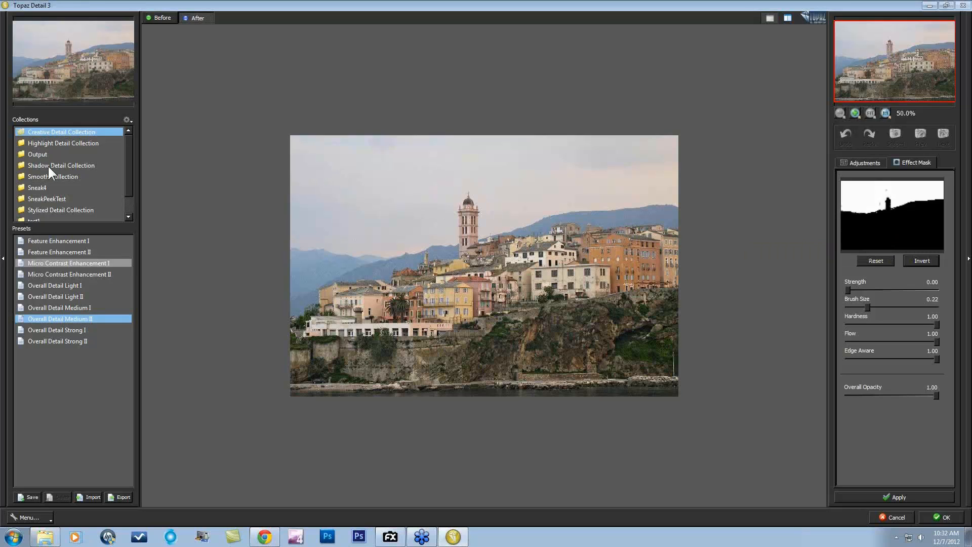
{"action": "left_click", "coordinate": [57, 177]}
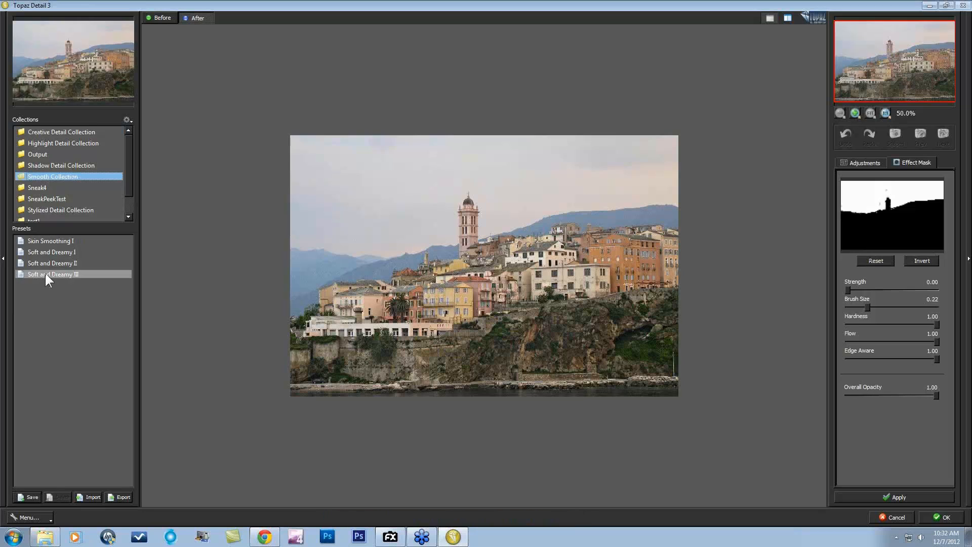
{"action": "left_click", "coordinate": [63, 274]}
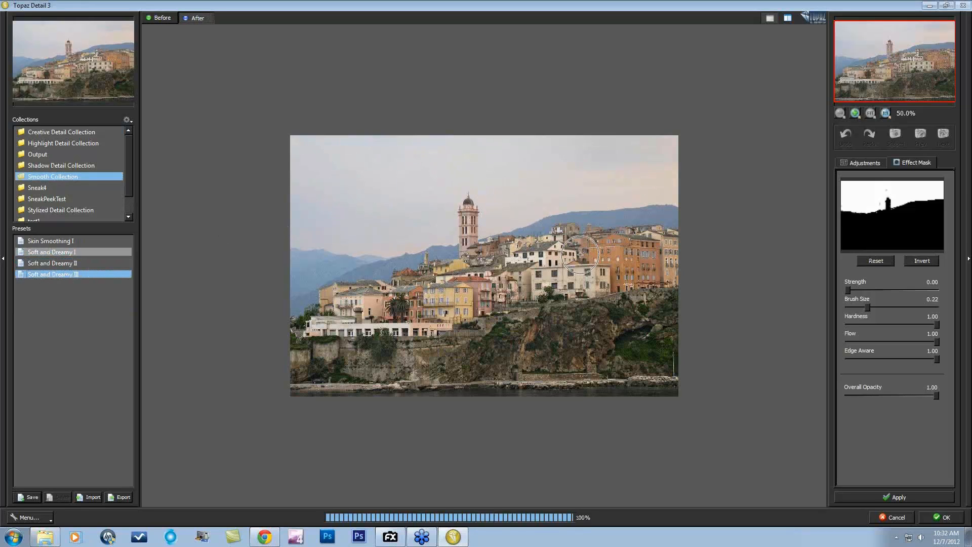
{"action": "key", "text": "space"}
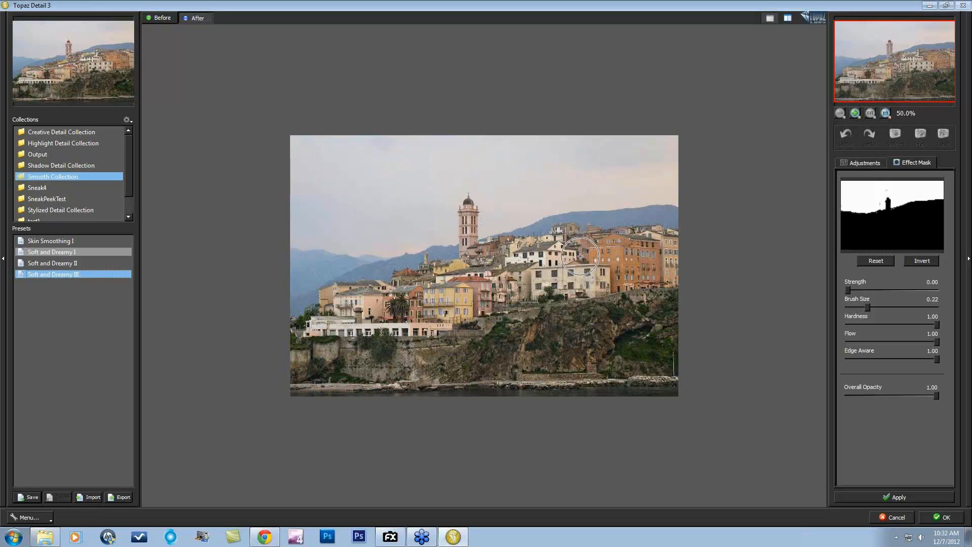
{"action": "key", "text": "space"}
{"action": "key", "text": "space"}
Fine-tune the sky's Saturation, Tint, Temperature and Saturation Boost slightly in the Color adjustments.
{"action": "left_click", "coordinate": [865, 163]}
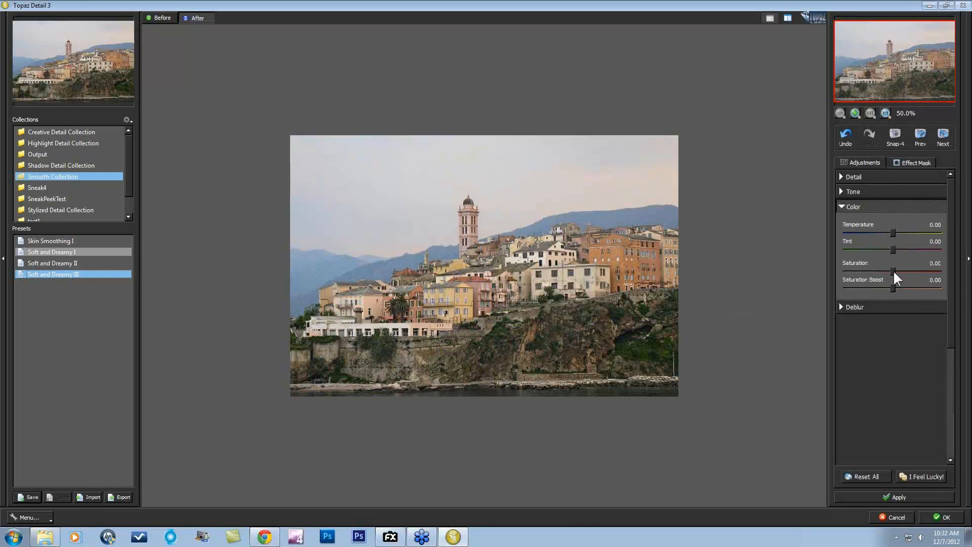
{"action": "left_click_drag", "start_coordinate": [894, 272], "coordinate": [898, 272]}
{"action": "left_click_drag", "start_coordinate": [892, 248], "coordinate": [895, 249]}
{"action": "left_click_drag", "start_coordinate": [894, 230], "coordinate": [893, 231]}
{"action": "left_click_drag", "start_coordinate": [891, 287], "coordinate": [892, 287]}
{"action": "left_click", "coordinate": [720, 229]}
{"action": "left_click", "coordinate": [790, 191]}
{"action": "left_click", "coordinate": [679, 175]}
Accept the Topaz Detail result and compare it in photoFXlab by hiding and showing the Stamp layer.
{"action": "left_click", "coordinate": [943, 517]}
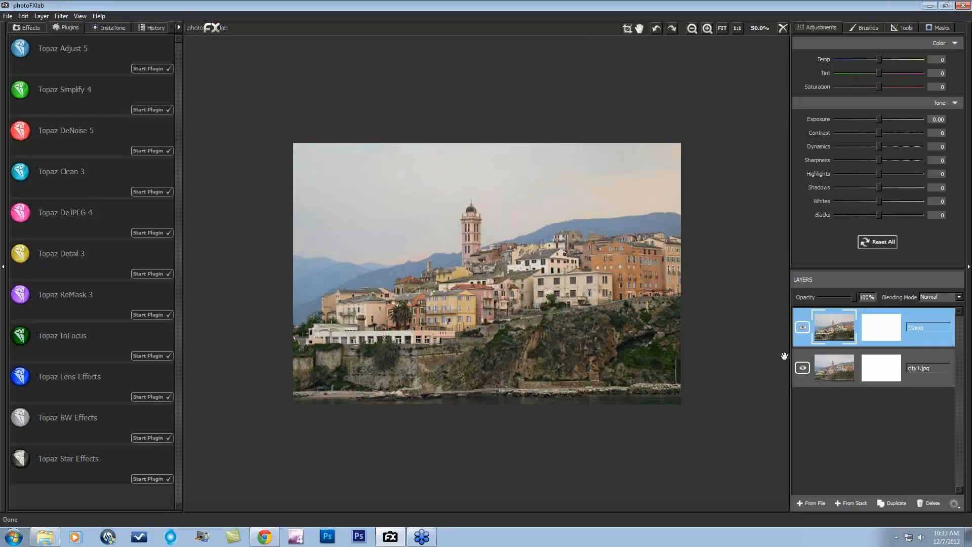
{"action": "left_click", "coordinate": [803, 331]}
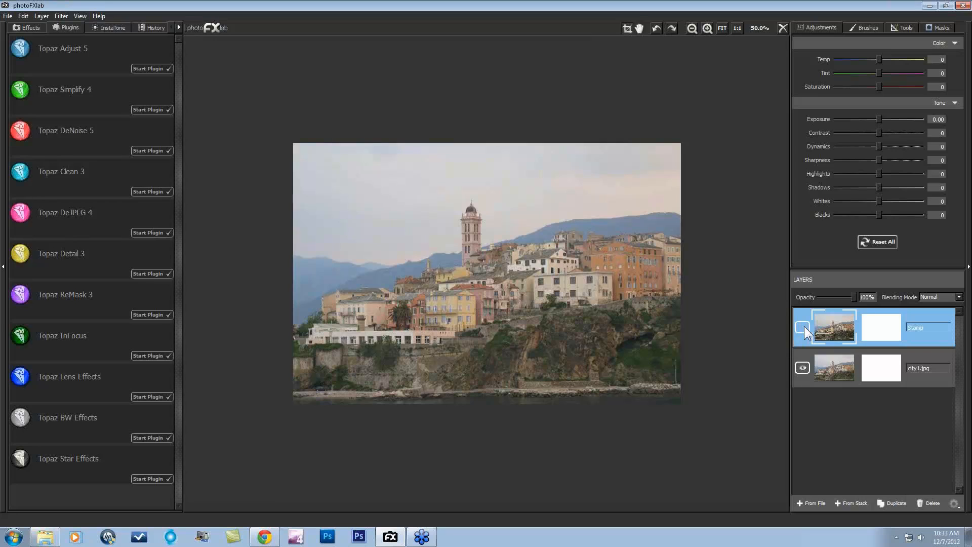
{"action": "left_click", "coordinate": [804, 326]}
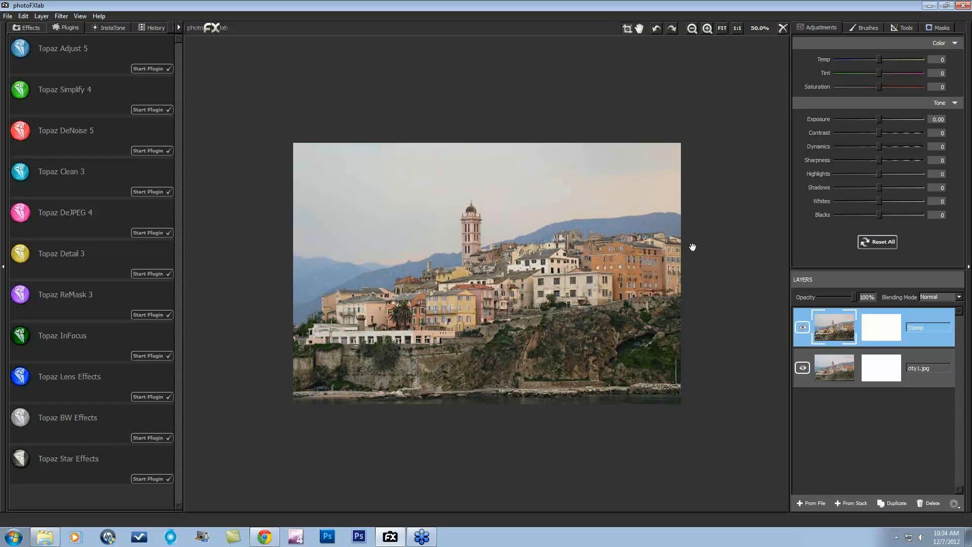
{"action": "left_click", "coordinate": [7, 16]}
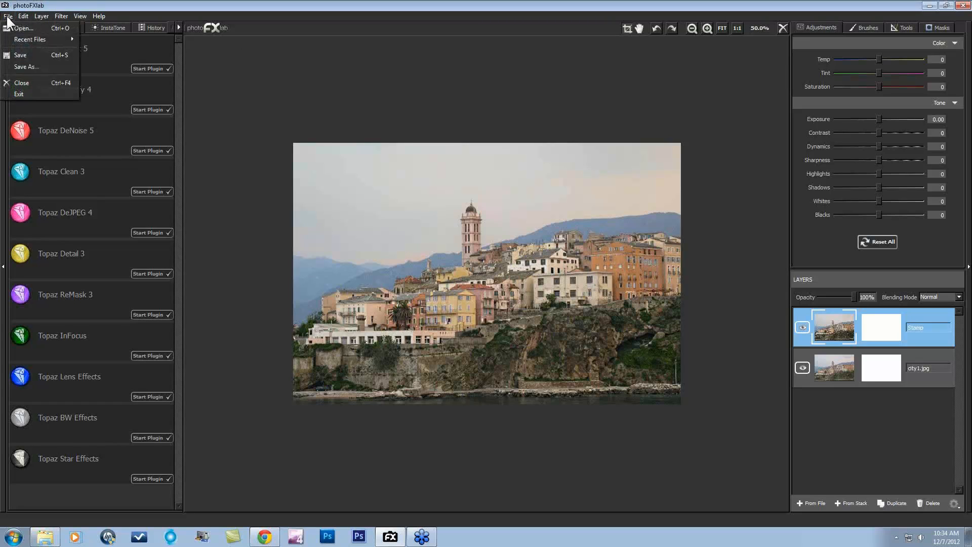
{"action": "left_click", "coordinate": [16, 31]}
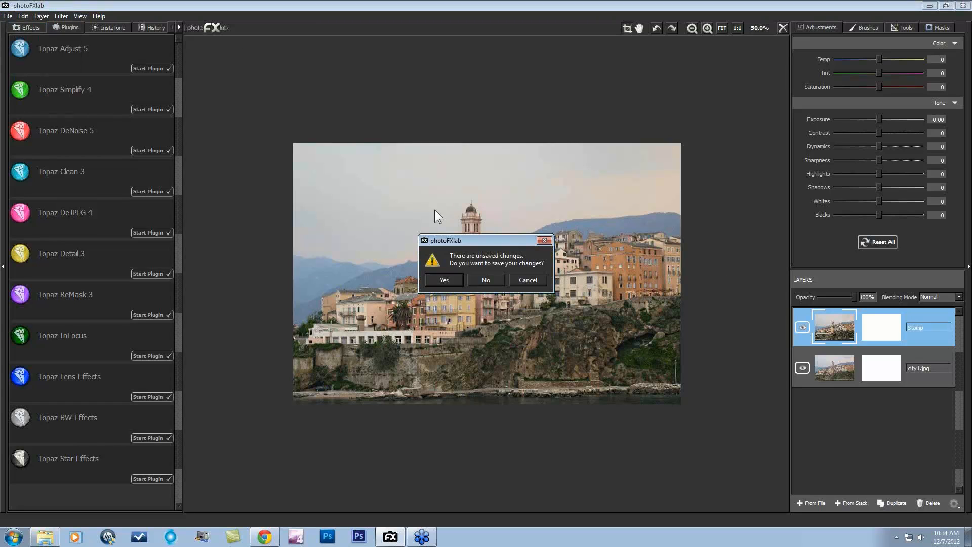
{"action": "left_click", "coordinate": [493, 277]}
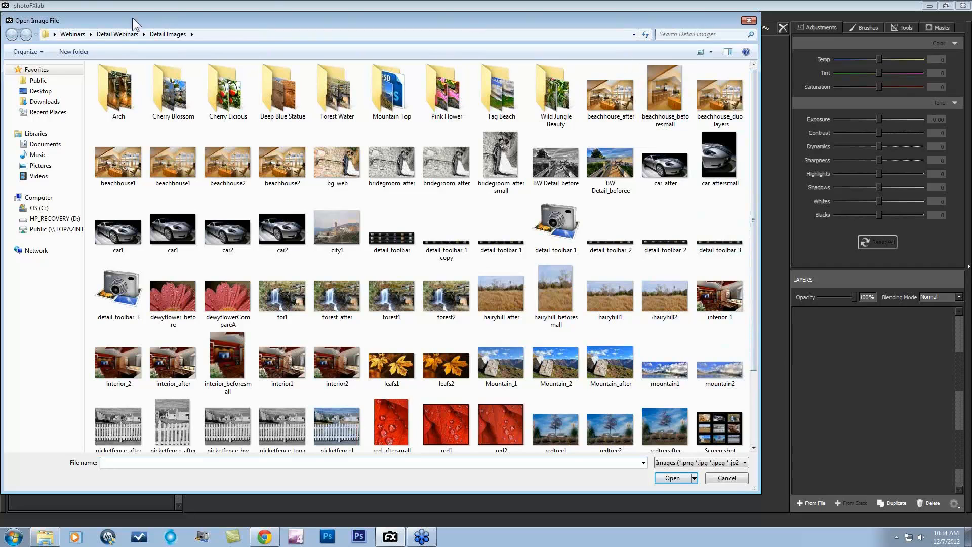
{"action": "left_click", "coordinate": [111, 35]}
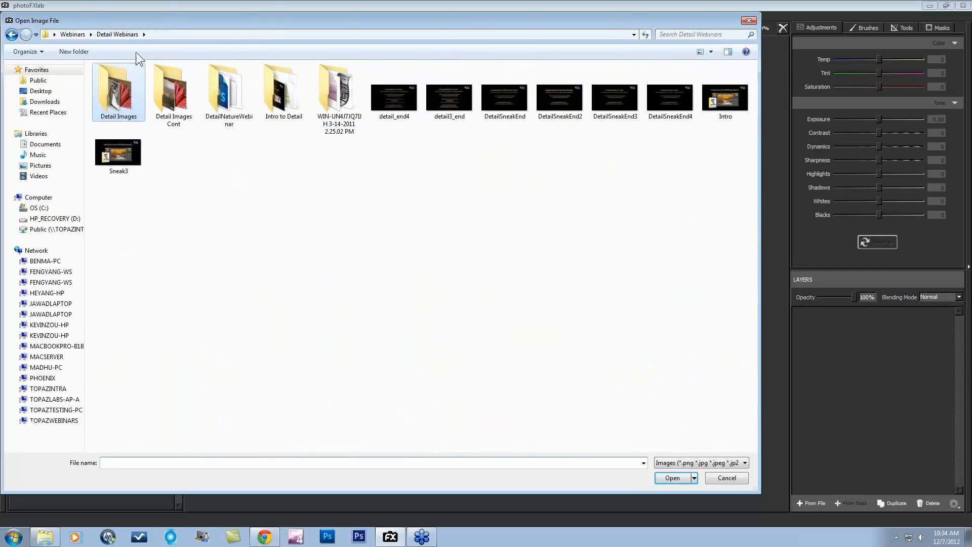
{"action": "double_click", "coordinate": [172, 95]}
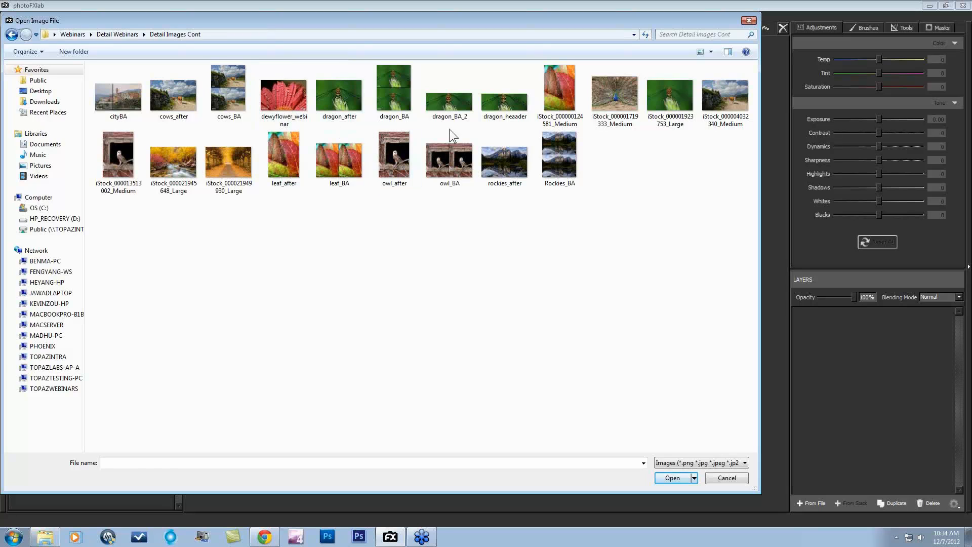
{"action": "left_click", "coordinate": [666, 88]}
{"action": "left_click", "coordinate": [671, 478]}
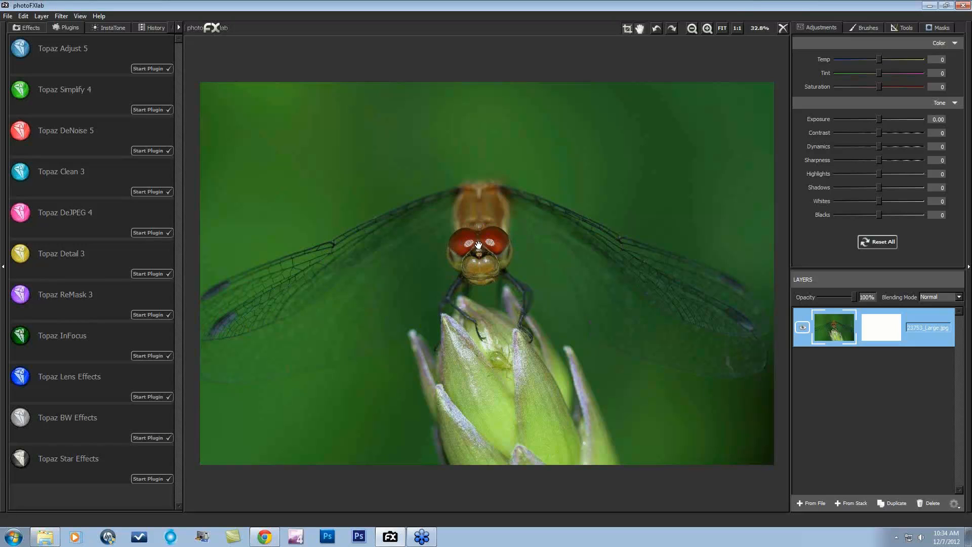
Duplicate the dragonfly layer and view the copy in Topaz Detail 3 at 100%, framed on the head and flower bud.
{"action": "left_click", "coordinate": [898, 501]}
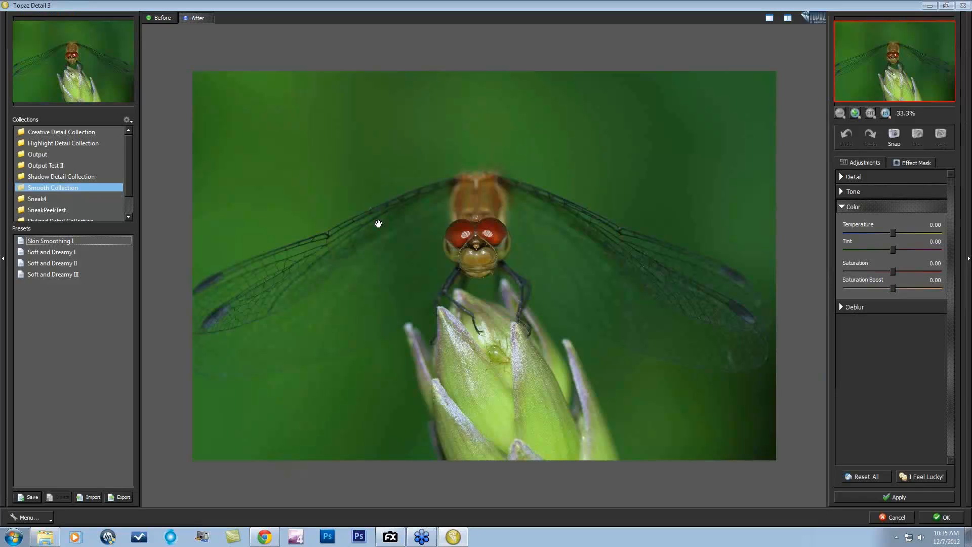
{"action": "left_click", "coordinate": [842, 206]}
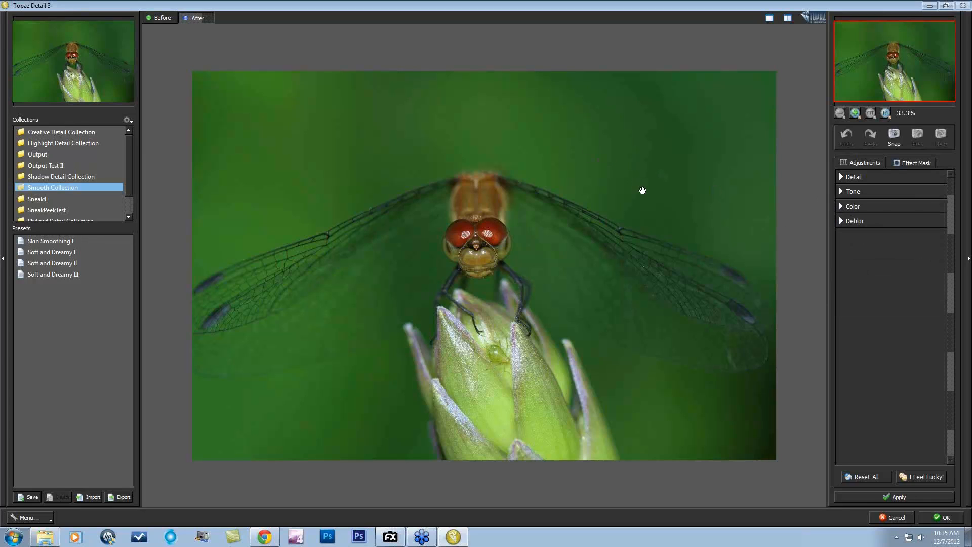
{"action": "left_click", "coordinate": [885, 112]}
{"action": "mouse_move", "coordinate": [901, 56]}
{"action": "left_mouse_down"}
{"action": "mouse_move", "coordinate": [913, 53]}
{"action": "mouse_move", "coordinate": [916, 64]}
{"action": "left_mouse_up"}
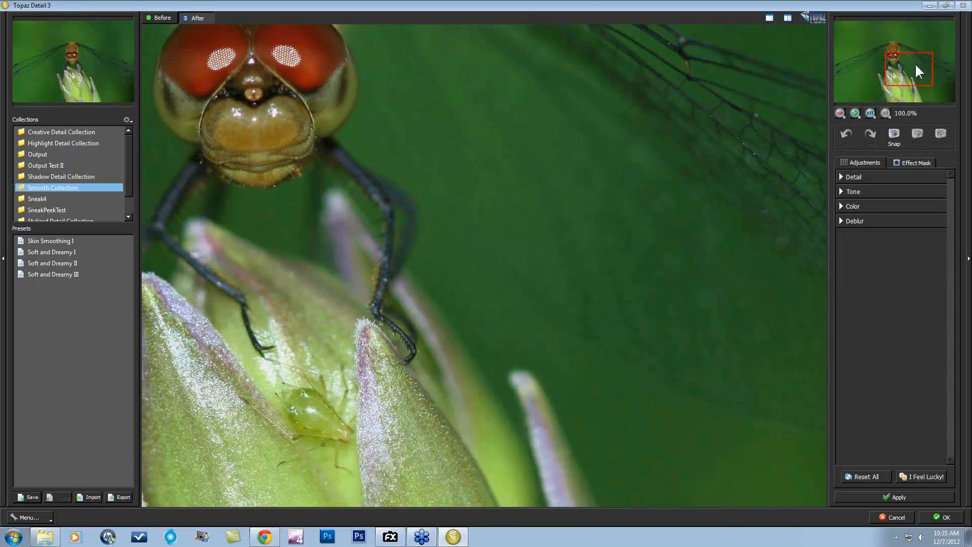
Set the Overall Small Detail to 0.35 and its Boost to -0.24.
{"action": "left_click", "coordinate": [843, 177]}
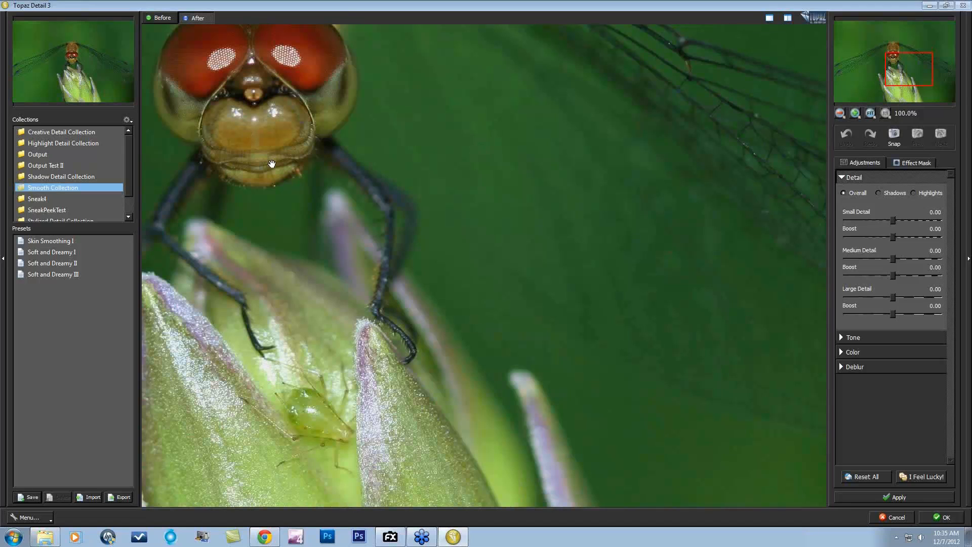
{"action": "left_click", "coordinate": [893, 221]}
{"action": "left_click_drag", "start_coordinate": [893, 220], "coordinate": [911, 224]}
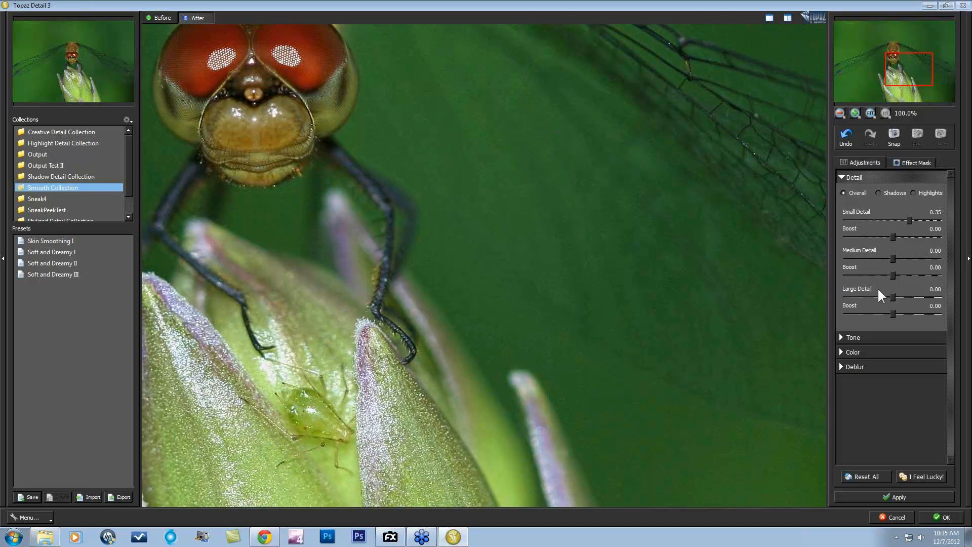
{"action": "left_click_drag", "start_coordinate": [893, 236], "coordinate": [882, 236]}
Set the Overall Medium Detail to 0.17 and Large Detail to 0.29.
{"action": "left_click_drag", "start_coordinate": [928, 69], "coordinate": [924, 58]}
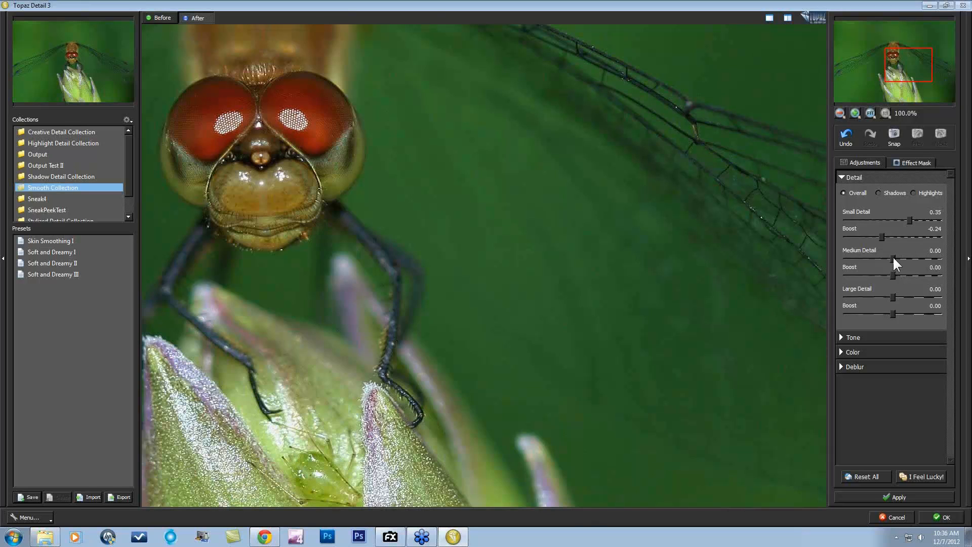
{"action": "left_click_drag", "start_coordinate": [894, 257], "coordinate": [898, 257]}
{"action": "left_click_drag", "start_coordinate": [896, 296], "coordinate": [907, 296]}
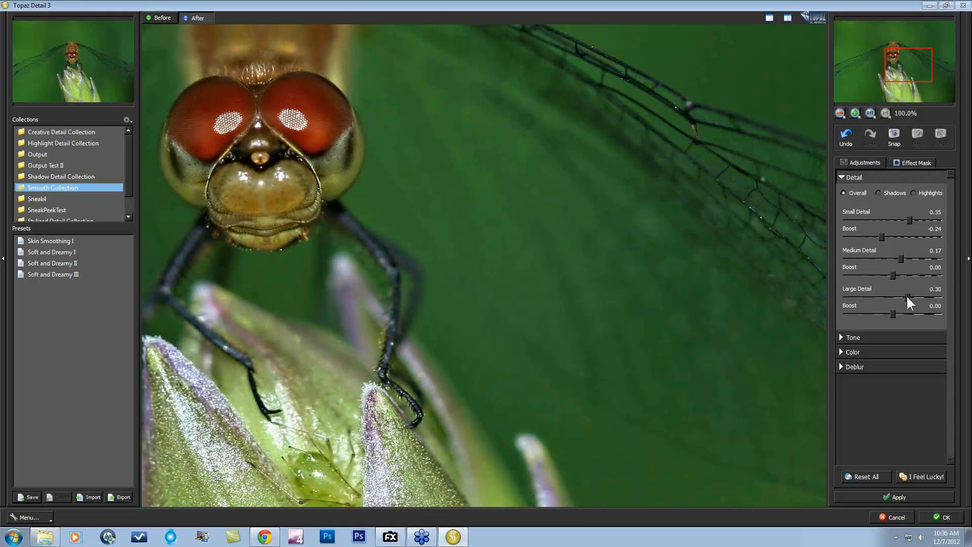
{"action": "mouse_move", "coordinate": [906, 295]}
{"action": "left_mouse_down"}
{"action": "mouse_move", "coordinate": [891, 293]}
{"action": "mouse_move", "coordinate": [907, 295]}
{"action": "left_mouse_up"}
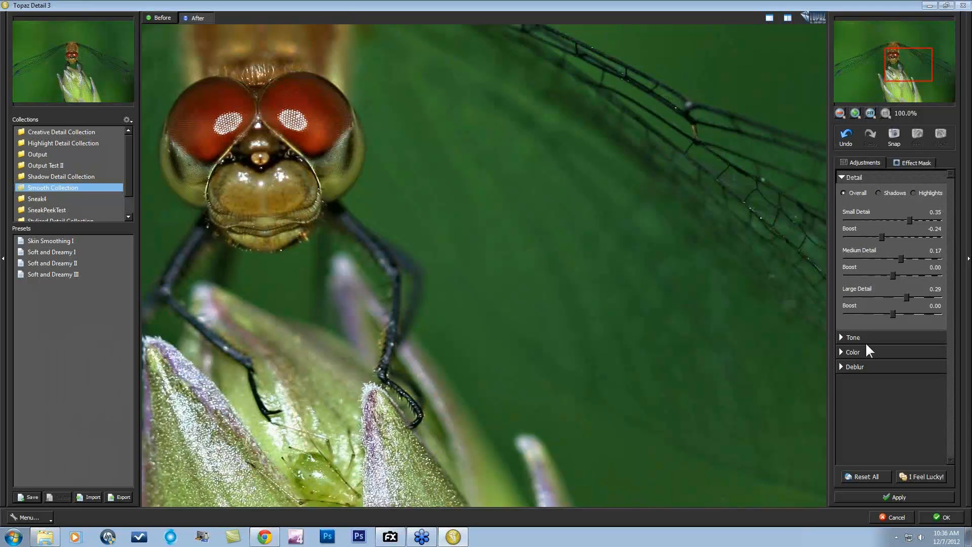
Accept the dragonfly enhancement and compare it in photoFXlab by toggling the copied layer's visibility.
{"action": "left_click", "coordinate": [937, 515]}
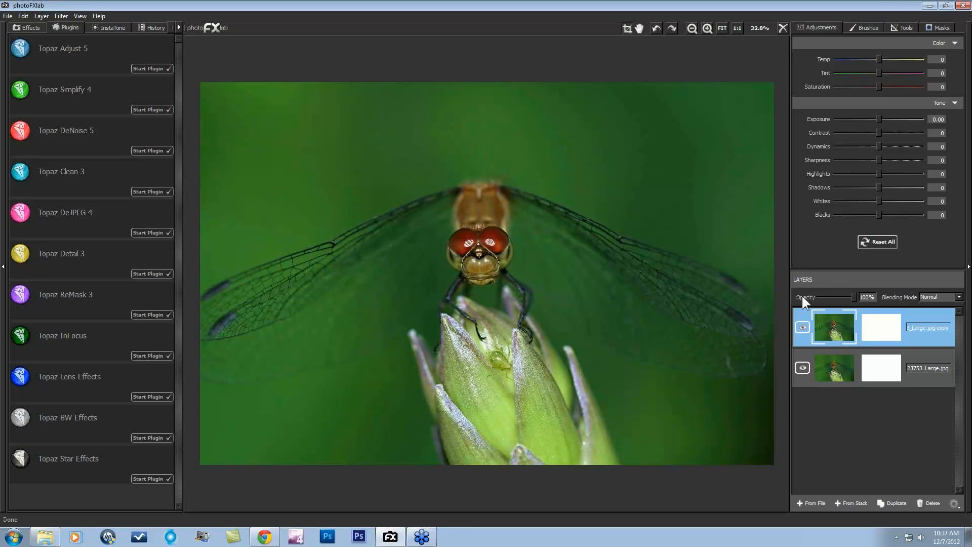
{"action": "left_click", "coordinate": [801, 326]}
{"action": "left_click", "coordinate": [802, 327]}
{"action": "left_click", "coordinate": [803, 326]}
{"action": "left_click", "coordinate": [15, 19]}
{"action": "left_click", "coordinate": [20, 35]}
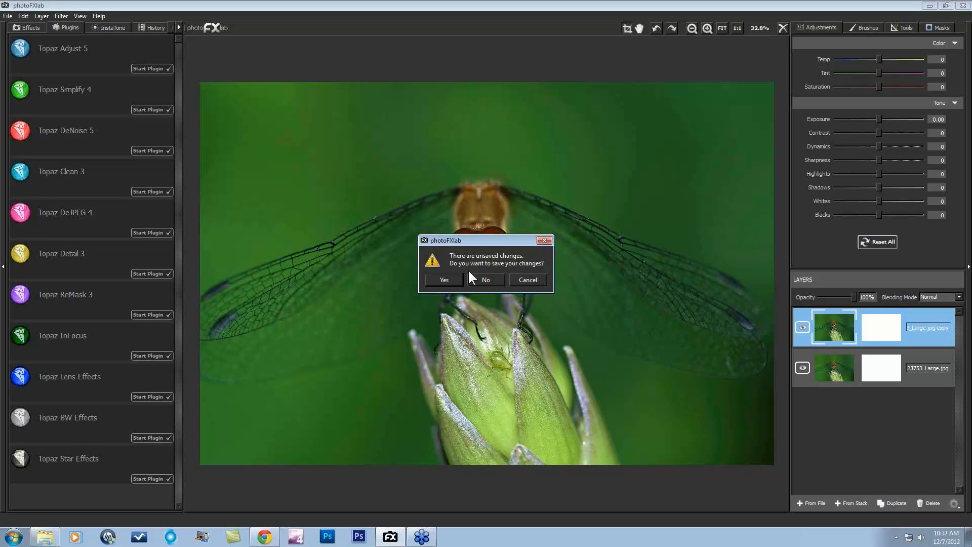
{"action": "left_click", "coordinate": [480, 280]}
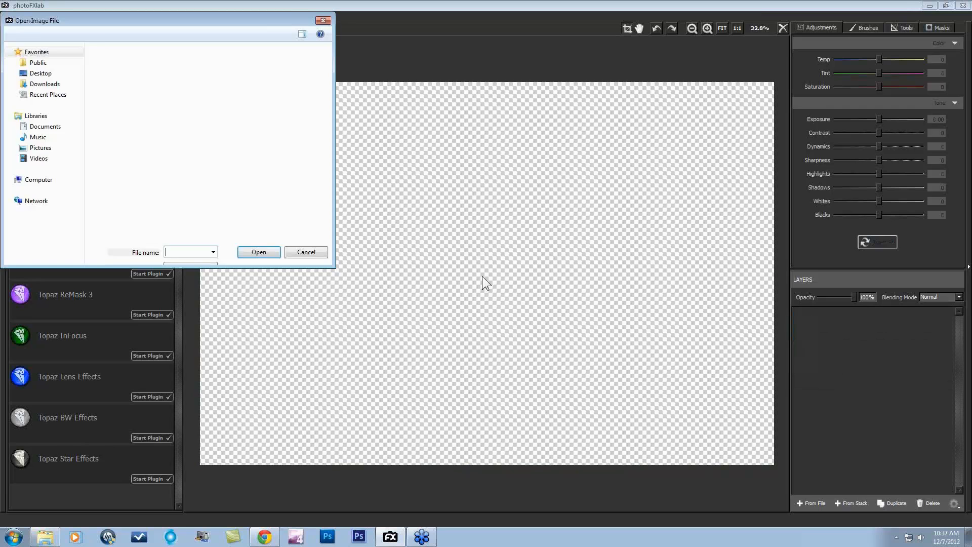
{"action": "left_click", "coordinate": [705, 96]}
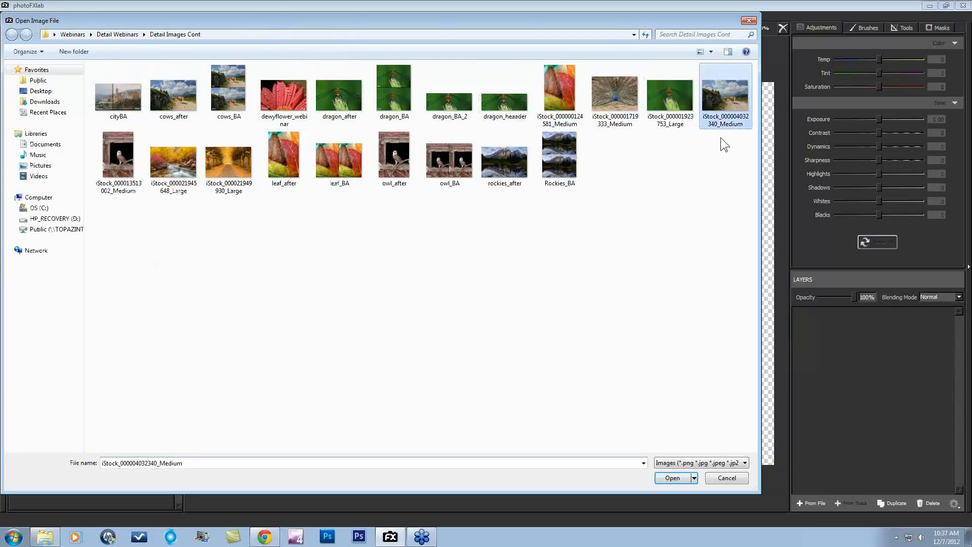
{"action": "left_click", "coordinate": [673, 477]}
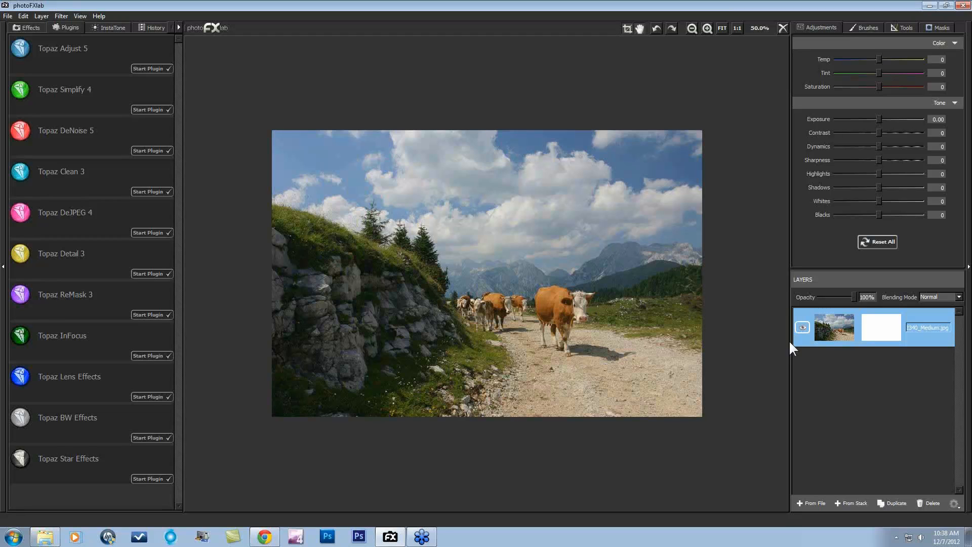
Duplicate the cow photo's layer and open the copy in Topaz Detail 3 at 100% with all adjustments reset.
{"action": "left_click", "coordinate": [893, 501]}
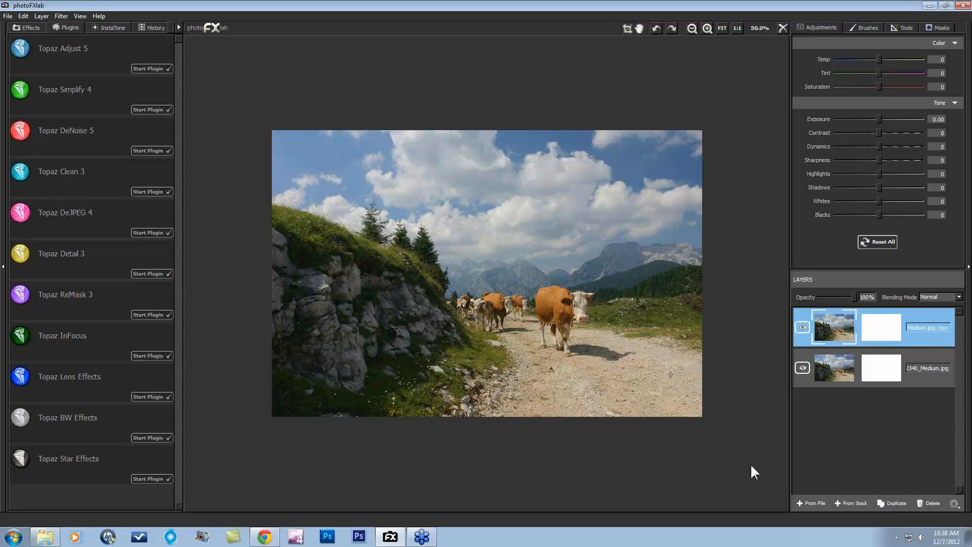
{"action": "left_click", "coordinate": [146, 273]}
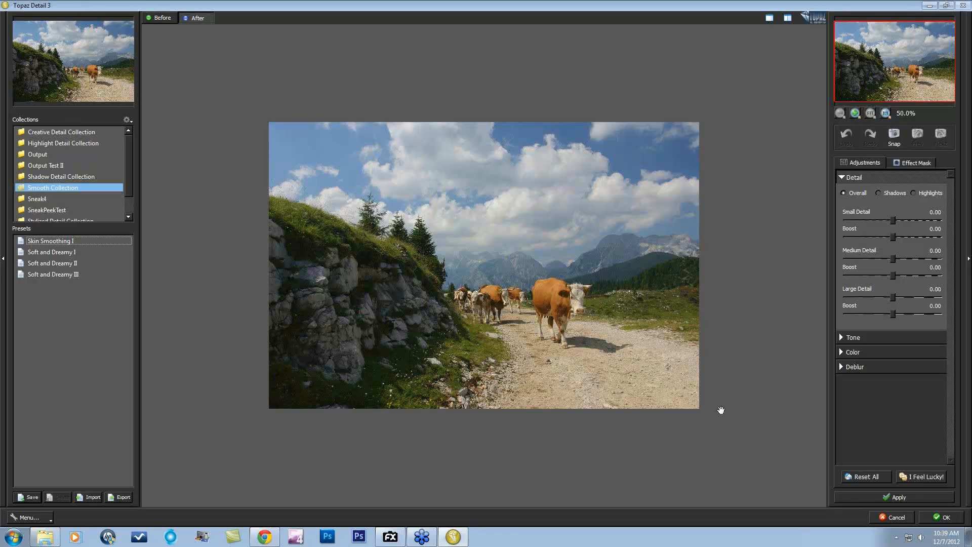
{"action": "left_click", "coordinate": [868, 473]}
{"action": "left_click", "coordinate": [885, 113]}
{"action": "left_click_drag", "start_coordinate": [899, 78], "coordinate": [911, 98]}
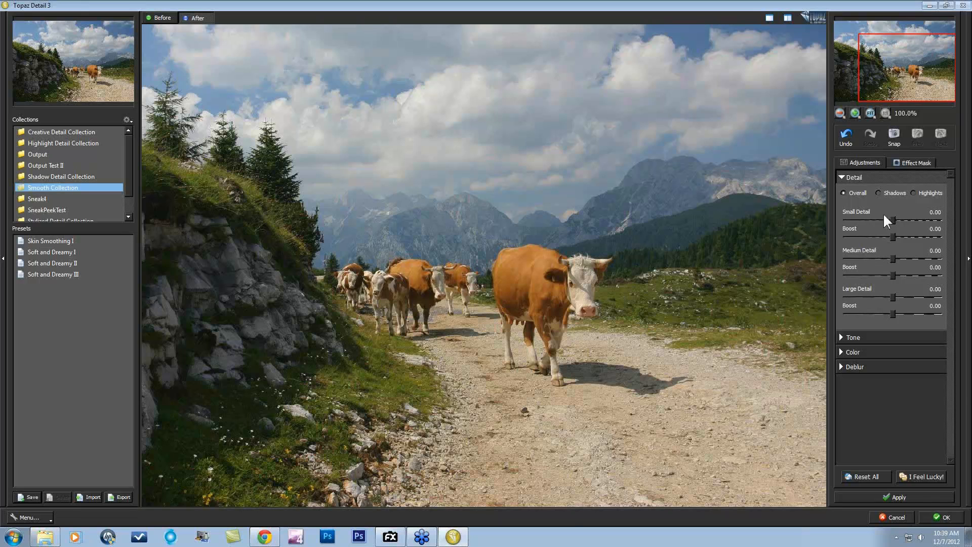
Set the Overall Small, Medium and Large Detail to -1.00, keeping the Small Detail Boost at 0.00.
{"action": "left_click_drag", "start_coordinate": [886, 221], "coordinate": [845, 221]}
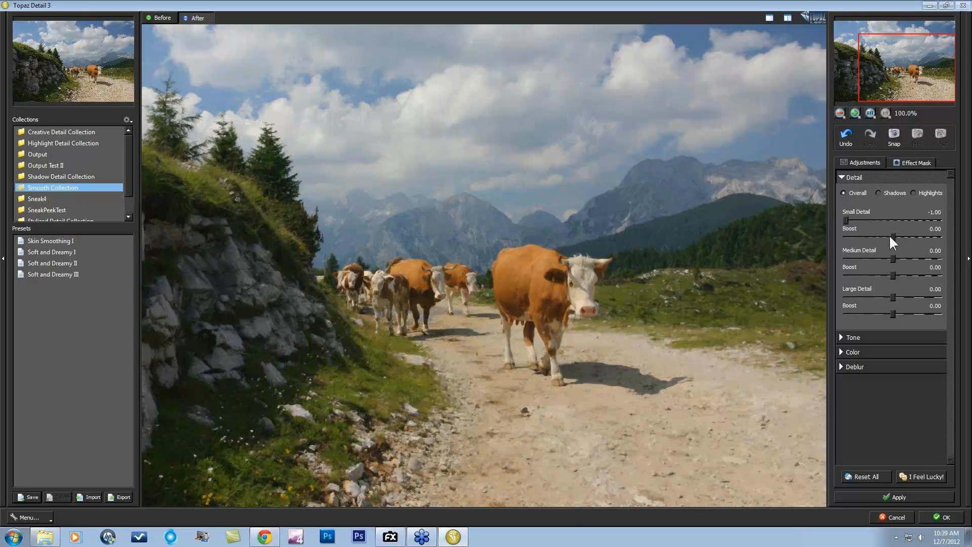
{"action": "left_click_drag", "start_coordinate": [891, 237], "coordinate": [843, 237]}
{"action": "double_click", "coordinate": [855, 227]}
{"action": "left_click_drag", "start_coordinate": [894, 259], "coordinate": [849, 260]}
{"action": "left_click_drag", "start_coordinate": [895, 297], "coordinate": [825, 295]}
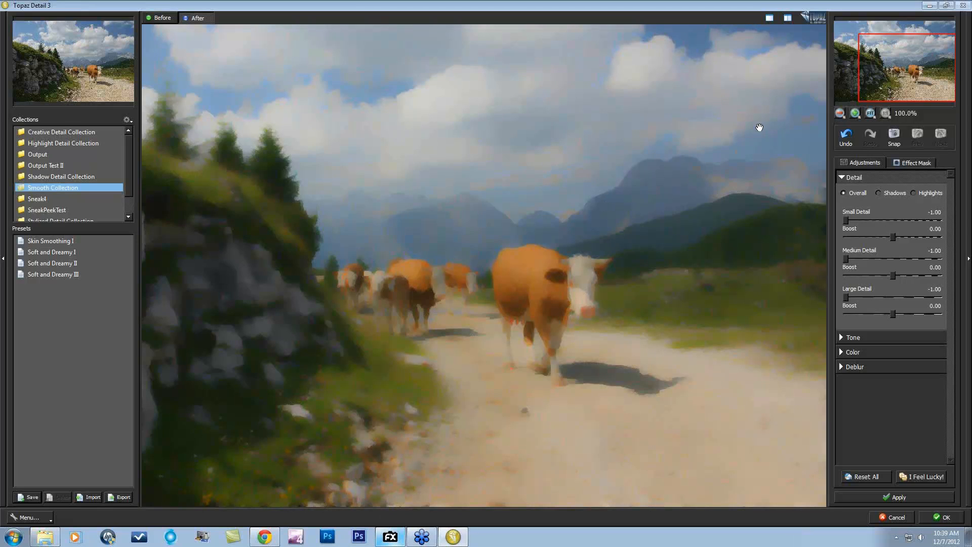
Isolate each detail size by raising Small Detail to 0.32, Medium Detail to 0.54 and Large Detail to 0.56, with the other two at -1.00.
{"action": "left_click_drag", "start_coordinate": [846, 221], "coordinate": [908, 221]}
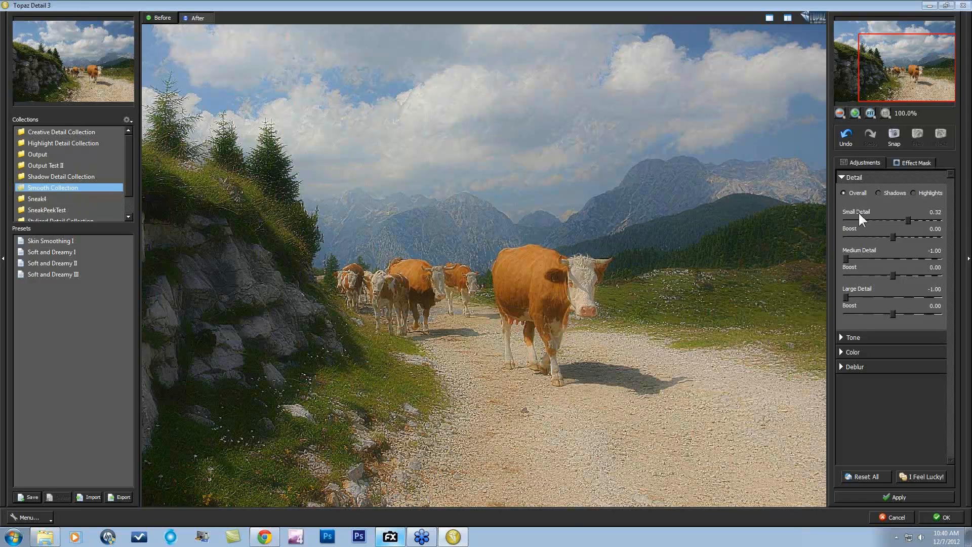
{"action": "left_click_drag", "start_coordinate": [908, 220], "coordinate": [829, 220]}
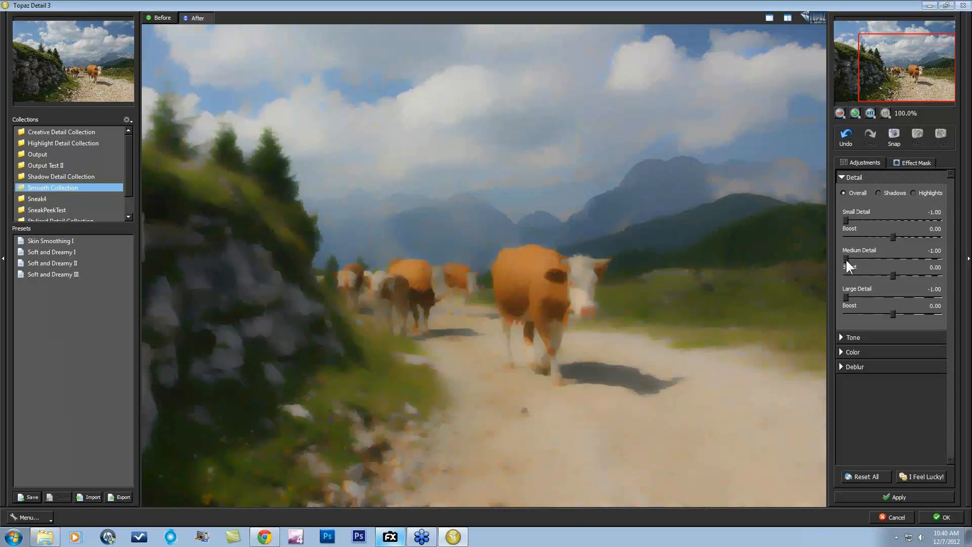
{"action": "left_click_drag", "start_coordinate": [846, 258], "coordinate": [915, 256]}
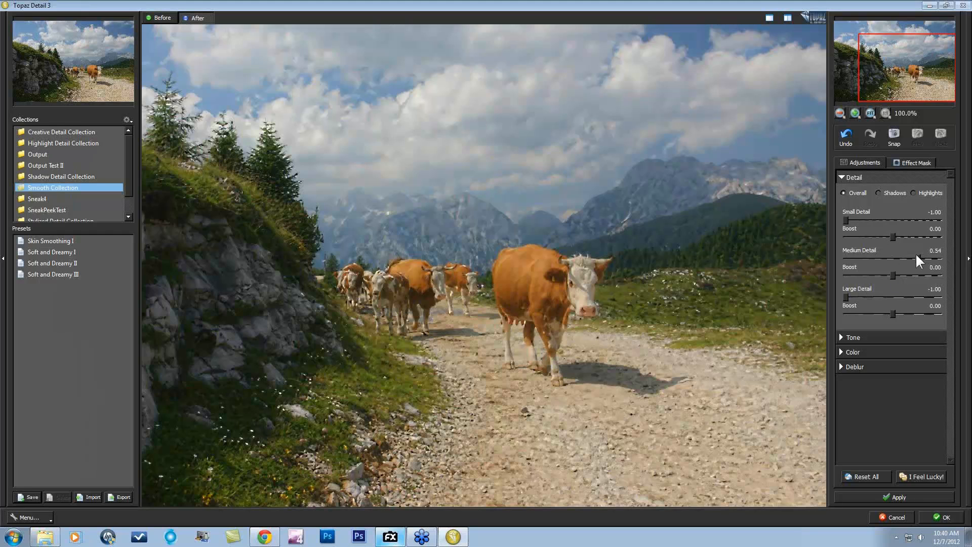
{"action": "left_click_drag", "start_coordinate": [916, 255], "coordinate": [825, 256]}
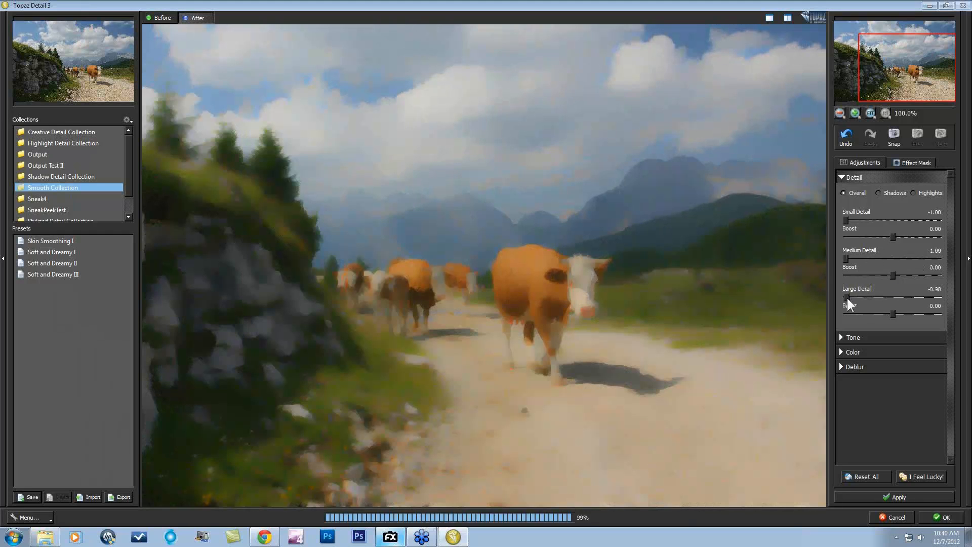
{"action": "left_click_drag", "start_coordinate": [847, 297], "coordinate": [918, 299]}
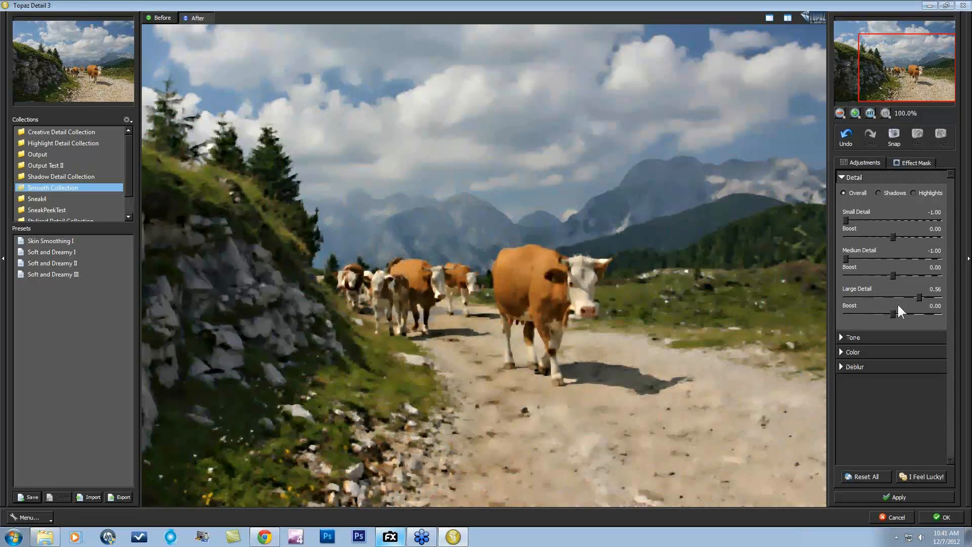
Reset the Overall Large, Medium and Small Detail to 0.00.
{"action": "double_click", "coordinate": [862, 289]}
{"action": "double_click", "coordinate": [864, 251]}
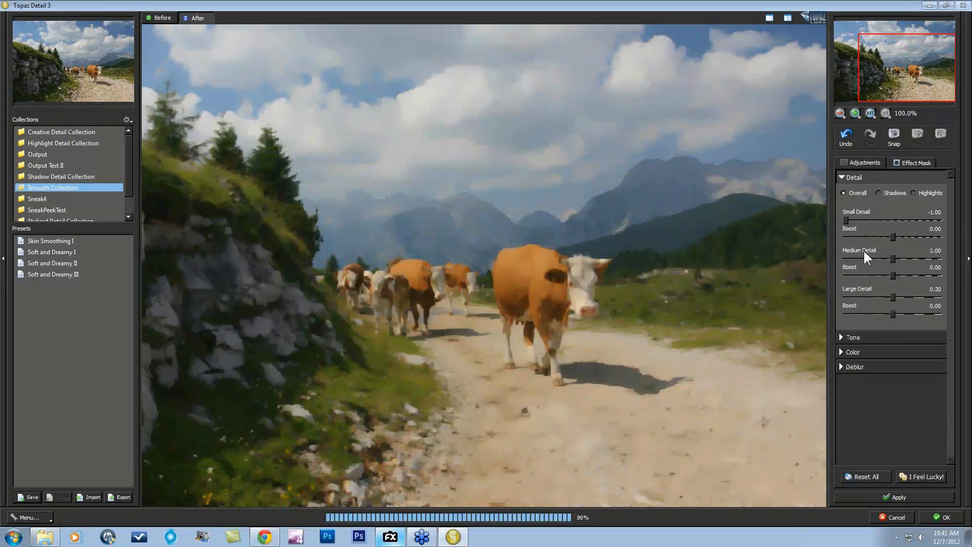
{"action": "double_click", "coordinate": [858, 209]}
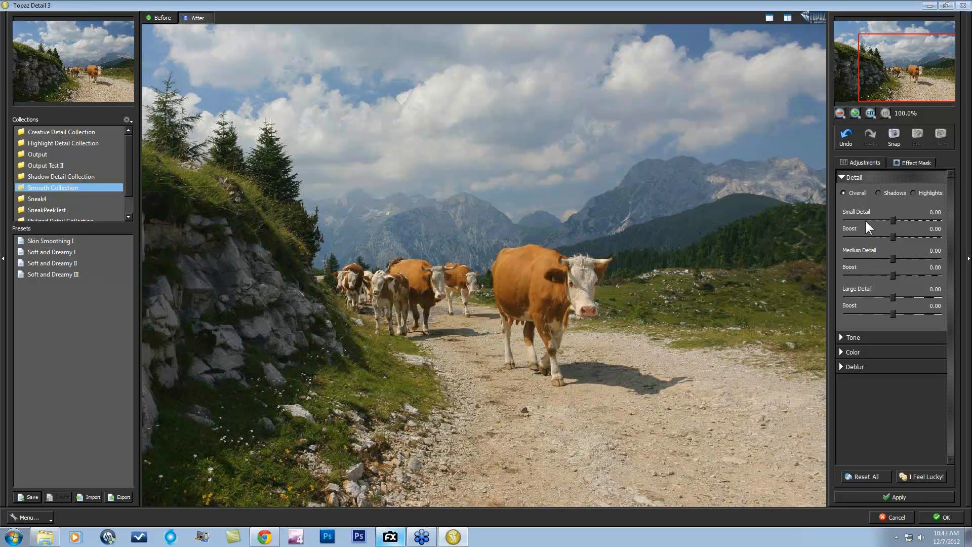
Set Small Detail to -1.00, and set Medium and Large Detail with their Boosts to -1.00.
{"action": "left_click_drag", "start_coordinate": [892, 258], "coordinate": [809, 271]}
{"action": "left_click_drag", "start_coordinate": [893, 297], "coordinate": [786, 303]}
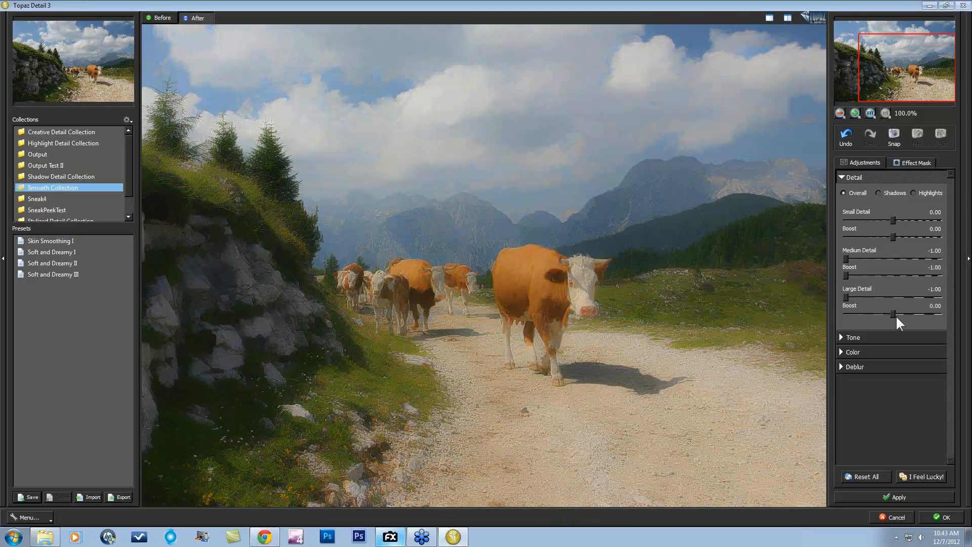
{"action": "left_click_drag", "start_coordinate": [894, 314], "coordinate": [843, 311]}
{"action": "left_click_drag", "start_coordinate": [893, 221], "coordinate": [808, 218]}
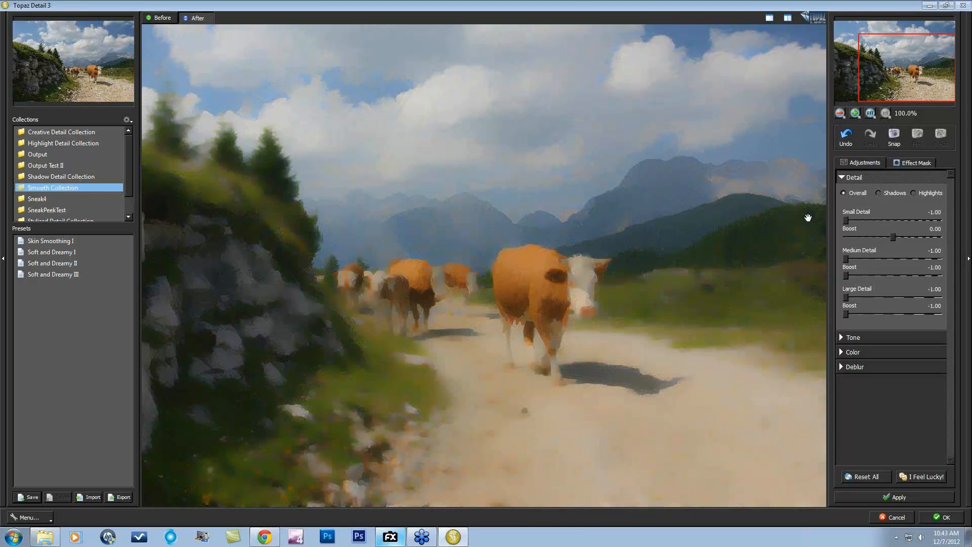
Raise Small Detail to 0.31 and compare its Boost at -1.00 and at 1.00.
{"action": "mouse_move", "coordinate": [889, 234]}
{"action": "left_mouse_down"}
{"action": "mouse_move", "coordinate": [844, 236]}
{"action": "mouse_move", "coordinate": [856, 220]}
{"action": "mouse_move", "coordinate": [892, 217]}
{"action": "left_mouse_up"}
{"action": "mouse_move", "coordinate": [894, 222]}
{"action": "left_mouse_down"}
{"action": "mouse_move", "coordinate": [935, 214]}
{"action": "mouse_move", "coordinate": [893, 218]}
{"action": "left_mouse_up"}
{"action": "mouse_move", "coordinate": [846, 234]}
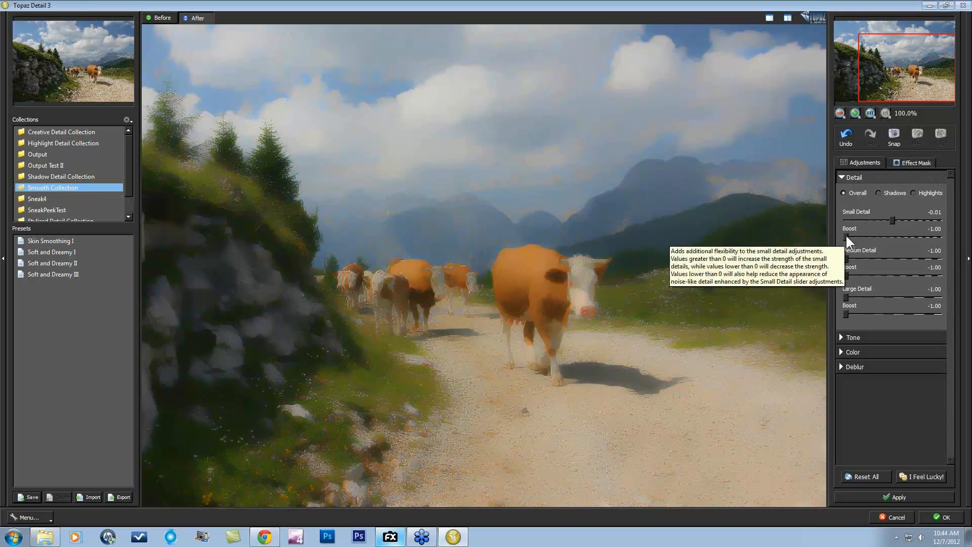
{"action": "left_click_drag", "start_coordinate": [891, 221], "coordinate": [907, 218]}
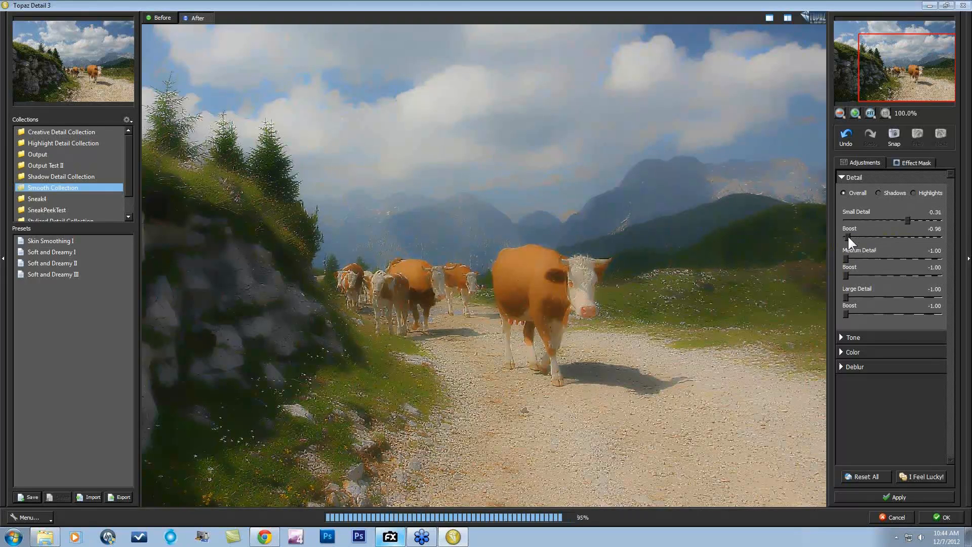
{"action": "left_click_drag", "start_coordinate": [847, 236], "coordinate": [947, 239]}
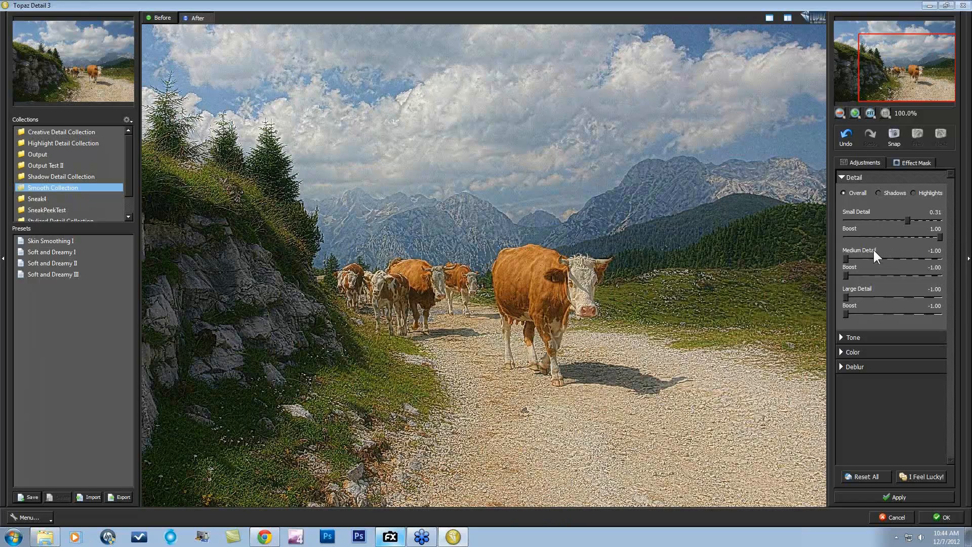
Set the Overall Small Detail to 0.41 and its Boost to -0.28.
{"action": "left_click_drag", "start_coordinate": [917, 235], "coordinate": [876, 235]}
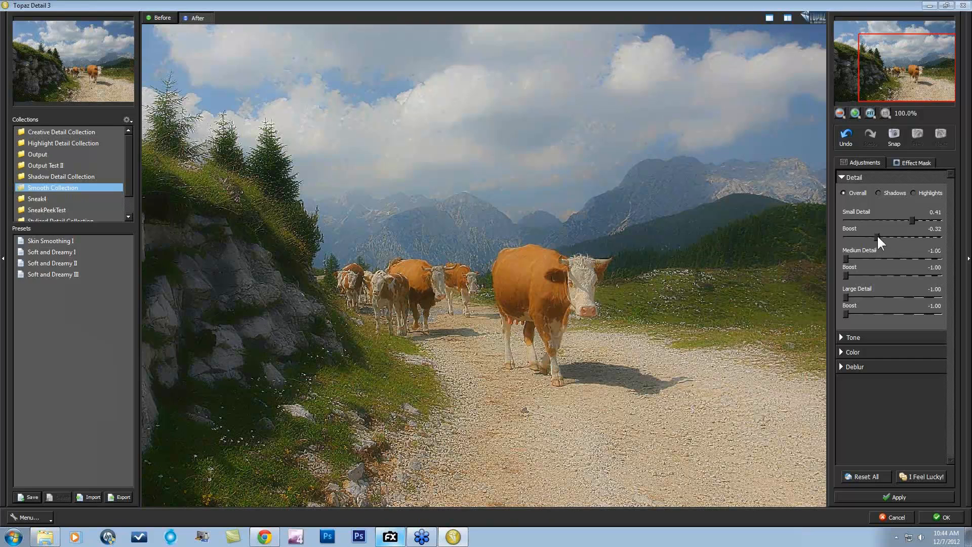
{"action": "left_click", "coordinate": [876, 236]}
{"action": "left_click", "coordinate": [894, 236]}
{"action": "left_click_drag", "start_coordinate": [883, 235], "coordinate": [876, 236]}
{"action": "left_click_drag", "start_coordinate": [878, 236], "coordinate": [880, 236]}
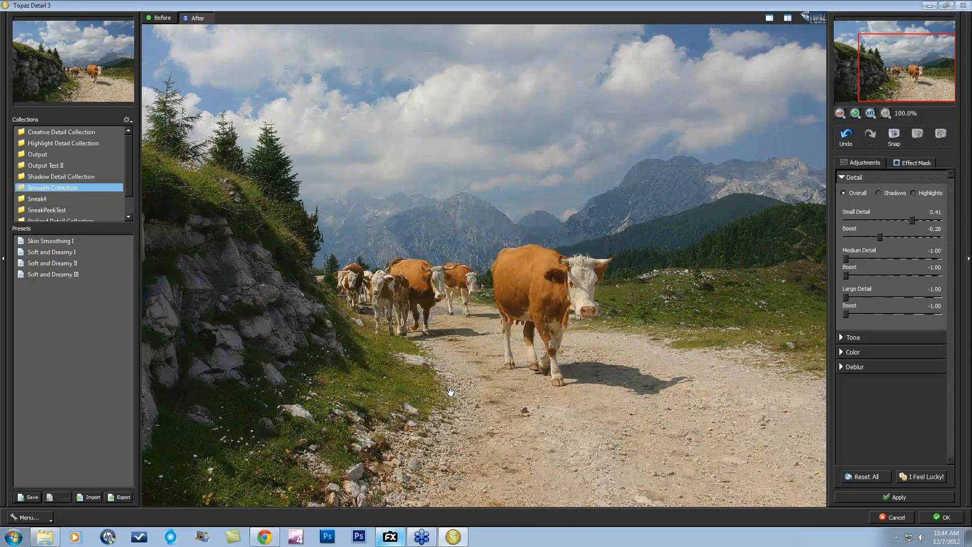
Reset Small Detail and its Boost, lower both to -1.00, and set Medium Detail to 0.38 with Boost -0.46.
{"action": "double_click", "coordinate": [859, 211]}
{"action": "double_click", "coordinate": [848, 228]}
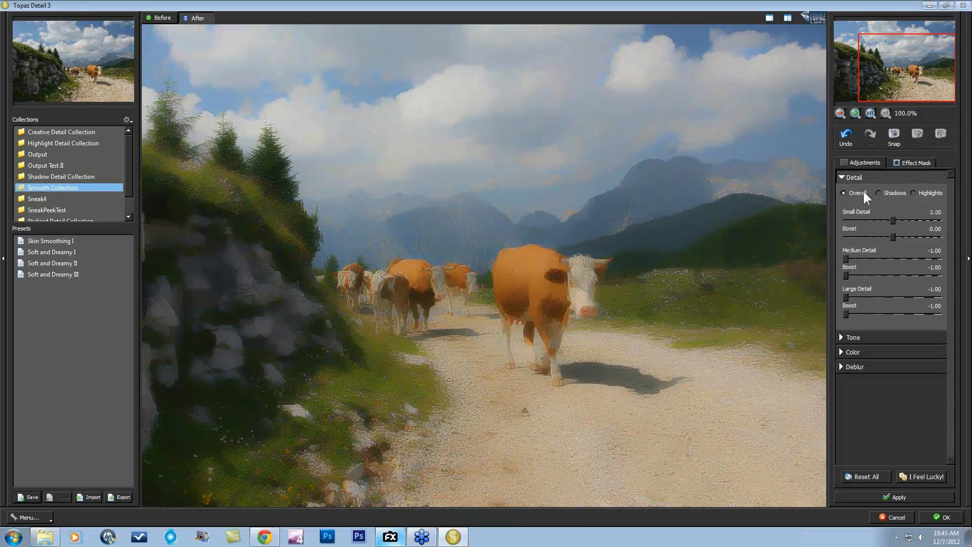
{"action": "left_click_drag", "start_coordinate": [891, 220], "coordinate": [820, 222]}
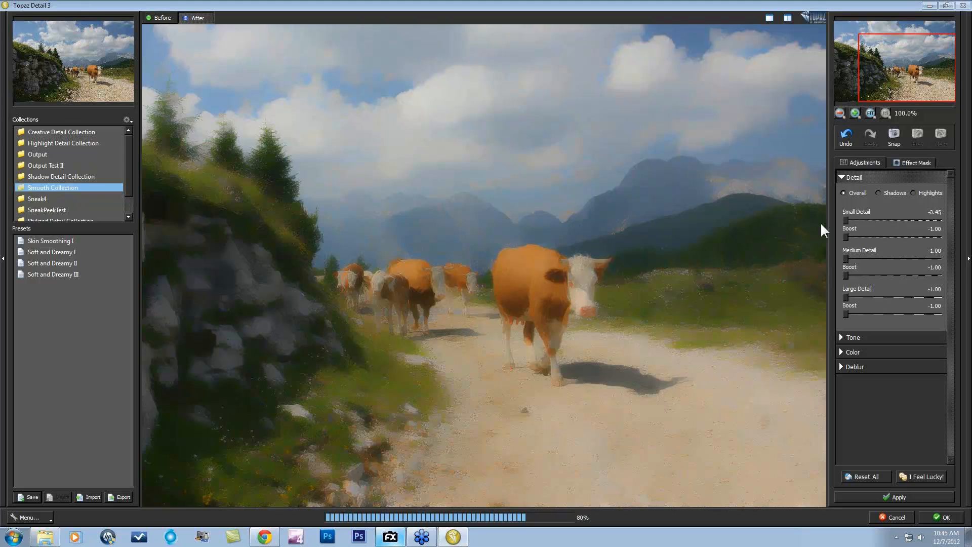
{"action": "left_click_drag", "start_coordinate": [846, 258], "coordinate": [911, 258]}
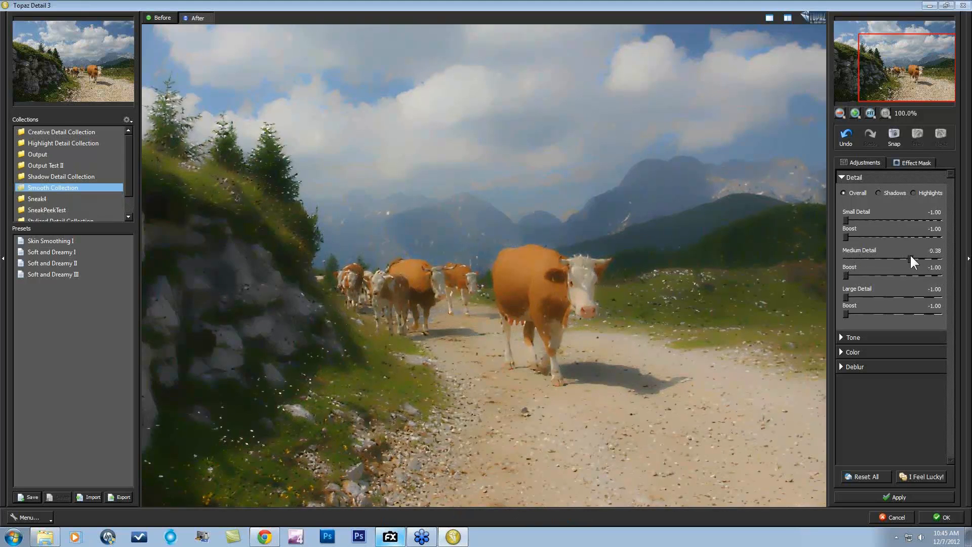
{"action": "left_click_drag", "start_coordinate": [846, 275], "coordinate": [855, 244]}
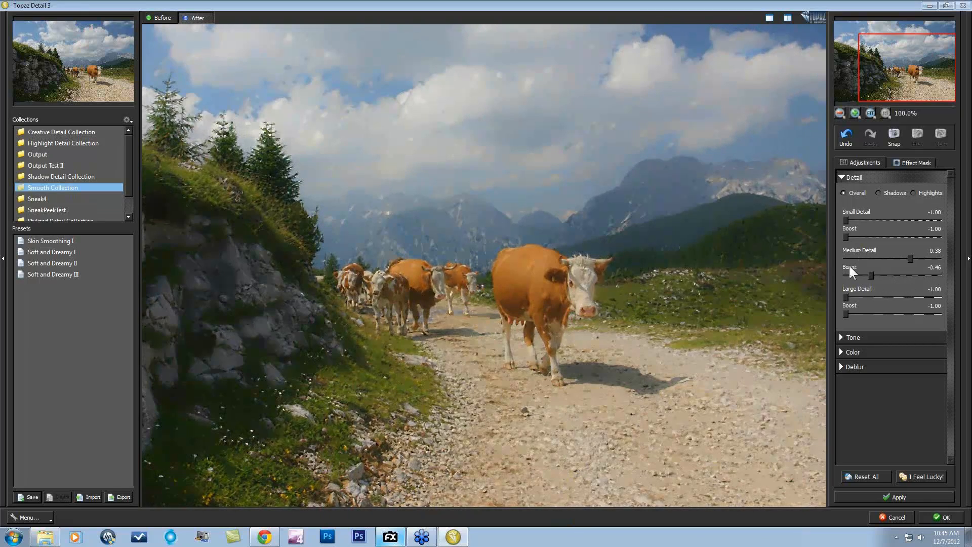
Reset the Medium Detail and its Boost, along with all other adjustments, to their defaults.
{"action": "double_click", "coordinate": [848, 265]}
{"action": "double_click", "coordinate": [852, 248]}
{"action": "left_click", "coordinate": [860, 476]}
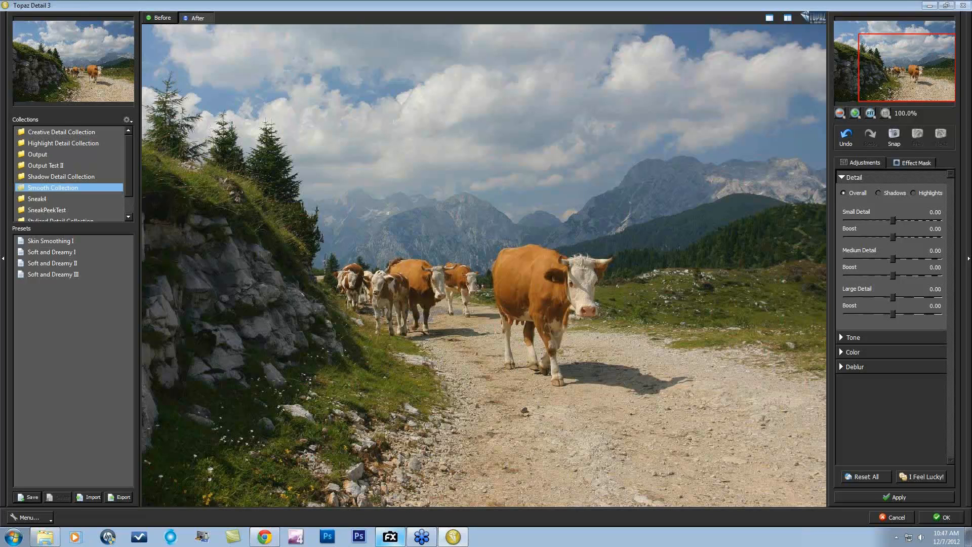
{"action": "left_click", "coordinate": [840, 339]}
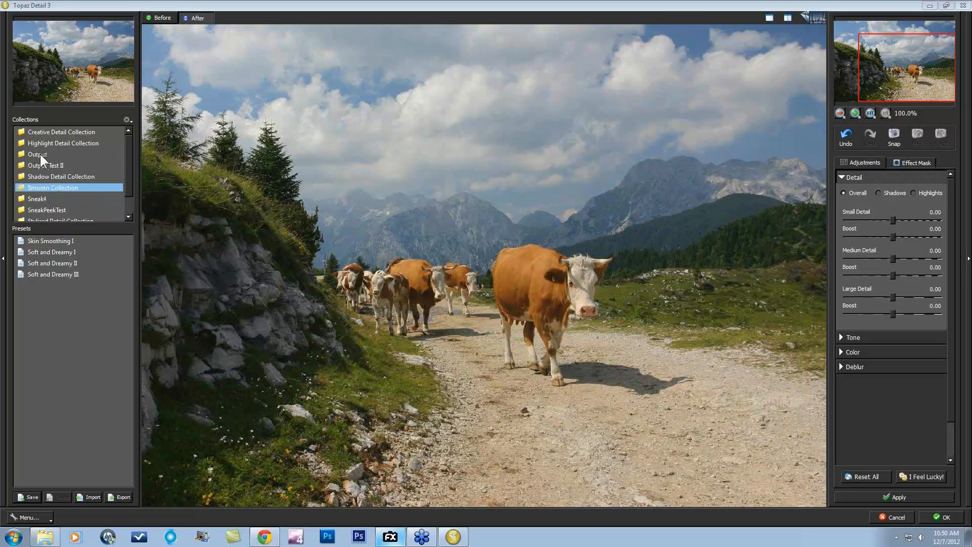
Apply the HDR Enhancement II preset from the Stylized Detail Collection and compare it with the original photo.
{"action": "left_click", "coordinate": [54, 132]}
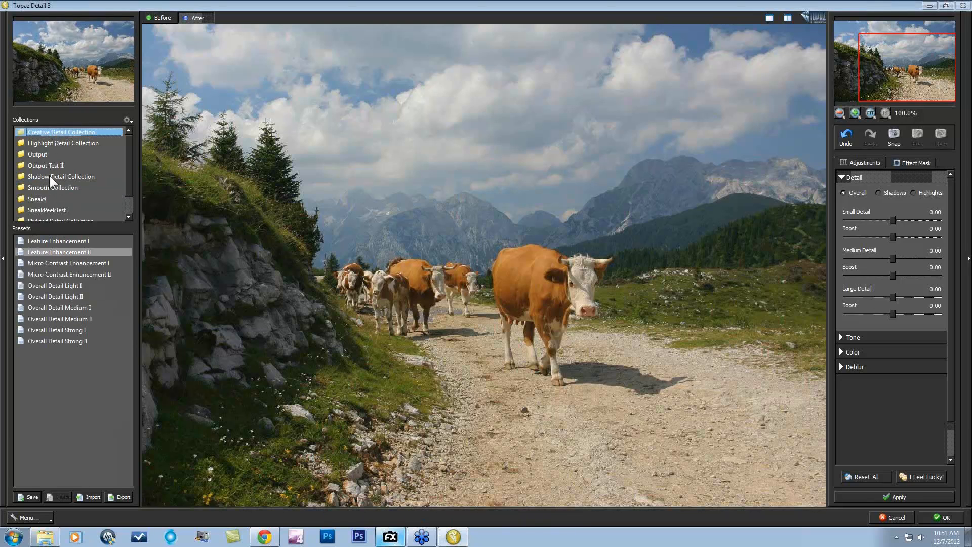
{"action": "left_click_drag", "start_coordinate": [126, 163], "coordinate": [128, 178]}
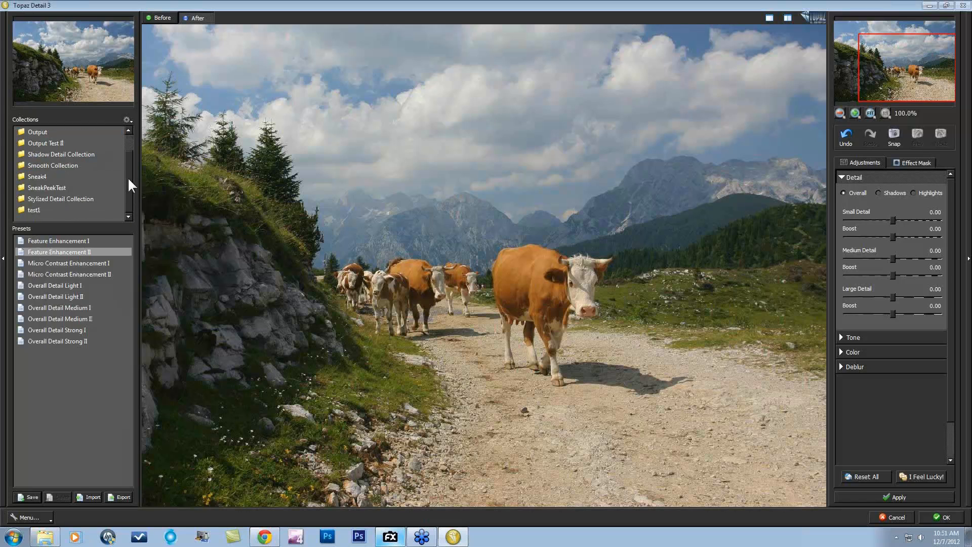
{"action": "left_click", "coordinate": [57, 198]}
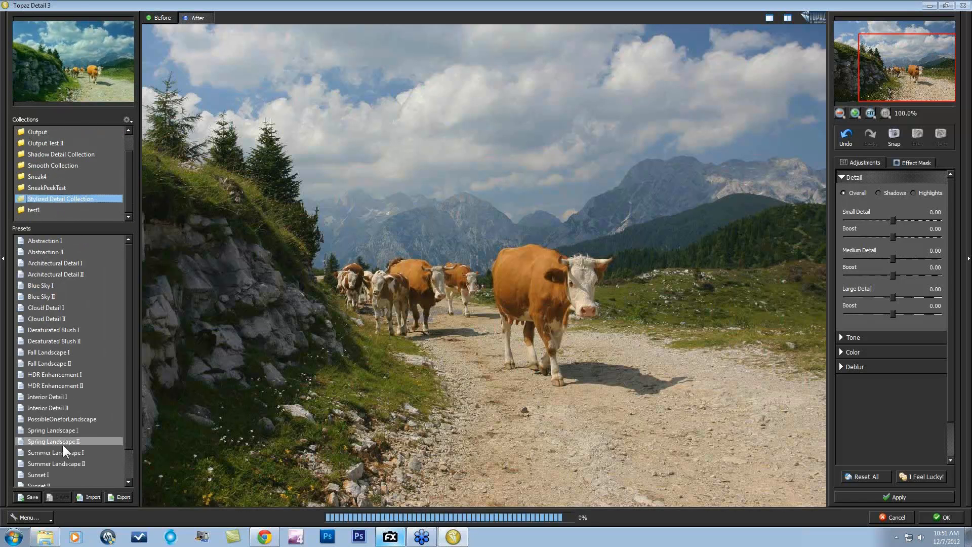
{"action": "left_click", "coordinate": [44, 387]}
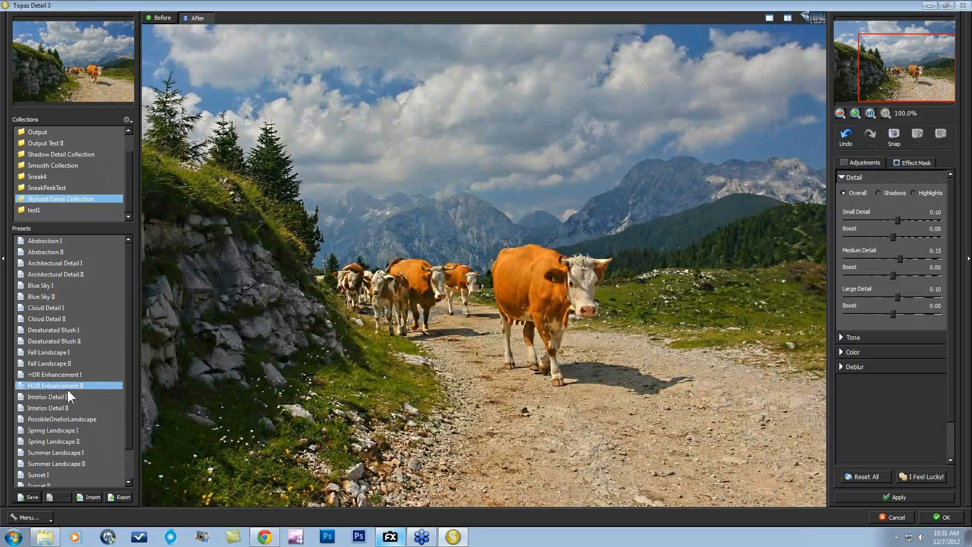
{"action": "left_click", "coordinate": [446, 374]}
{"action": "left_click", "coordinate": [446, 375]}
Try lower Overall Opacity values for the effect mask and return the opacity to 1.00.
{"action": "left_click", "coordinate": [909, 163]}
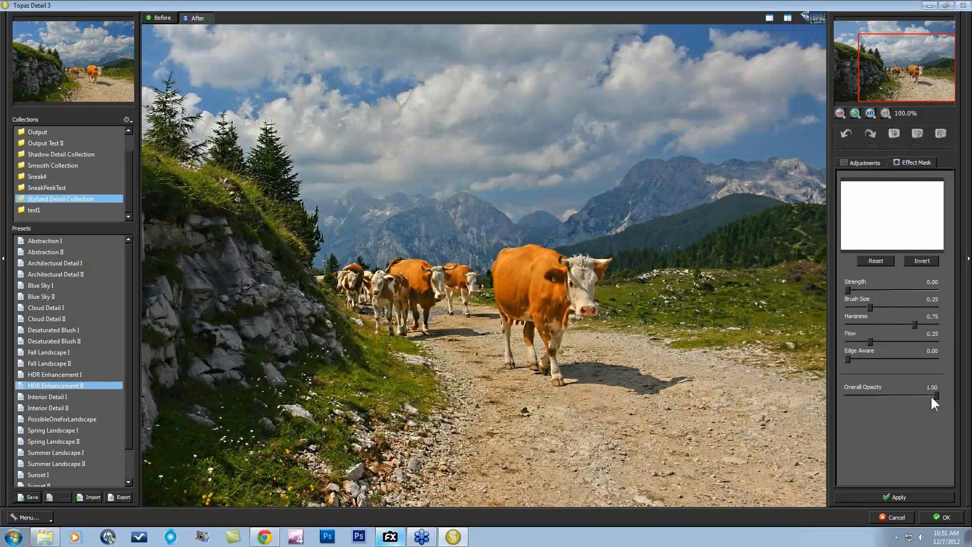
{"action": "left_click_drag", "start_coordinate": [933, 395], "coordinate": [873, 396]}
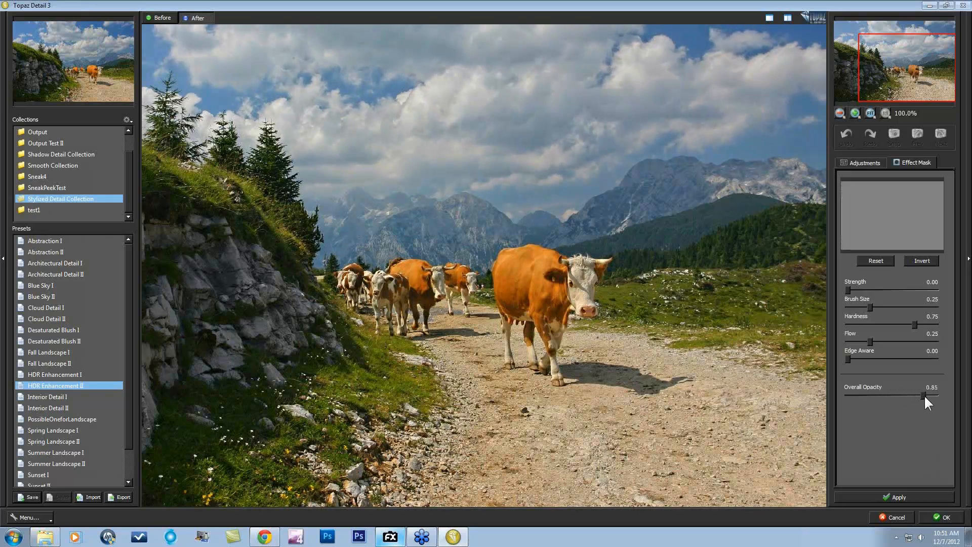
{"action": "left_click_drag", "start_coordinate": [910, 397], "coordinate": [946, 396]}
{"action": "mouse_move", "coordinate": [917, 396]}
{"action": "left_mouse_down"}
{"action": "mouse_move", "coordinate": [897, 398]}
{"action": "mouse_move", "coordinate": [950, 400]}
{"action": "left_mouse_up"}
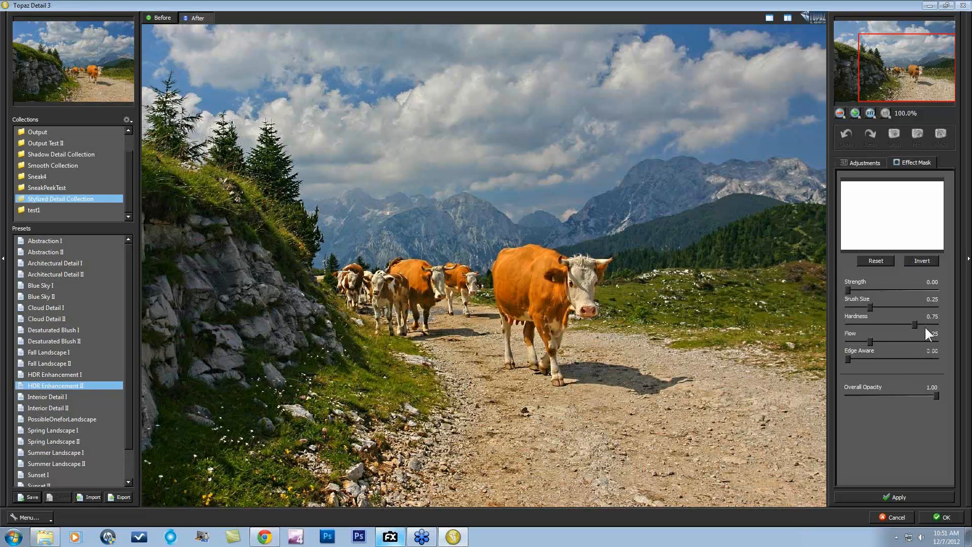
Set the mask brush to Size 0.21, Hardness 0.48 and Flow 1.00, and paint the effect out over the front cow and surrounding road.
{"action": "mouse_move", "coordinate": [848, 307]}
{"action": "left_mouse_down"}
{"action": "mouse_move", "coordinate": [880, 315]}
{"action": "mouse_move", "coordinate": [867, 315]}
{"action": "left_mouse_up"}
{"action": "left_click_drag", "start_coordinate": [869, 340], "coordinate": [937, 340]}
{"action": "mouse_move", "coordinate": [360, 133]}
{"action": "left_mouse_down"}
{"action": "mouse_move", "coordinate": [441, 139]}
{"action": "mouse_move", "coordinate": [594, 186]}
{"action": "mouse_move", "coordinate": [758, 180]}
{"action": "mouse_move", "coordinate": [441, 285]}
{"action": "mouse_move", "coordinate": [715, 318]}
{"action": "mouse_move", "coordinate": [970, 241]}
{"action": "left_mouse_up"}
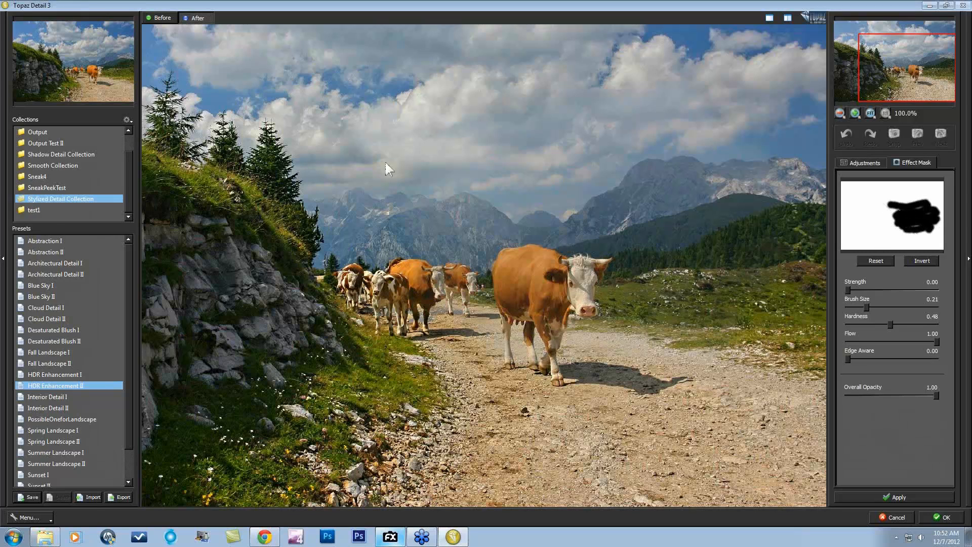
{"action": "mouse_move", "coordinate": [517, 314]}
{"action": "left_mouse_down"}
{"action": "mouse_move", "coordinate": [578, 295]}
{"action": "mouse_move", "coordinate": [560, 280]}
{"action": "left_mouse_up"}
{"action": "mouse_move", "coordinate": [794, 183]}
{"action": "left_mouse_down"}
{"action": "mouse_move", "coordinate": [787, 294]}
{"action": "mouse_move", "coordinate": [814, 253]}
{"action": "mouse_move", "coordinate": [797, 360]}
{"action": "mouse_move", "coordinate": [677, 238]}
{"action": "mouse_move", "coordinate": [799, 365]}
{"action": "mouse_move", "coordinate": [674, 377]}
{"action": "mouse_move", "coordinate": [803, 401]}
{"action": "mouse_move", "coordinate": [576, 351]}
{"action": "mouse_move", "coordinate": [600, 377]}
{"action": "mouse_move", "coordinate": [610, 354]}
{"action": "mouse_move", "coordinate": [638, 424]}
{"action": "mouse_move", "coordinate": [843, 488]}
{"action": "mouse_move", "coordinate": [720, 446]}
{"action": "mouse_move", "coordinate": [778, 466]}
{"action": "left_mouse_up"}
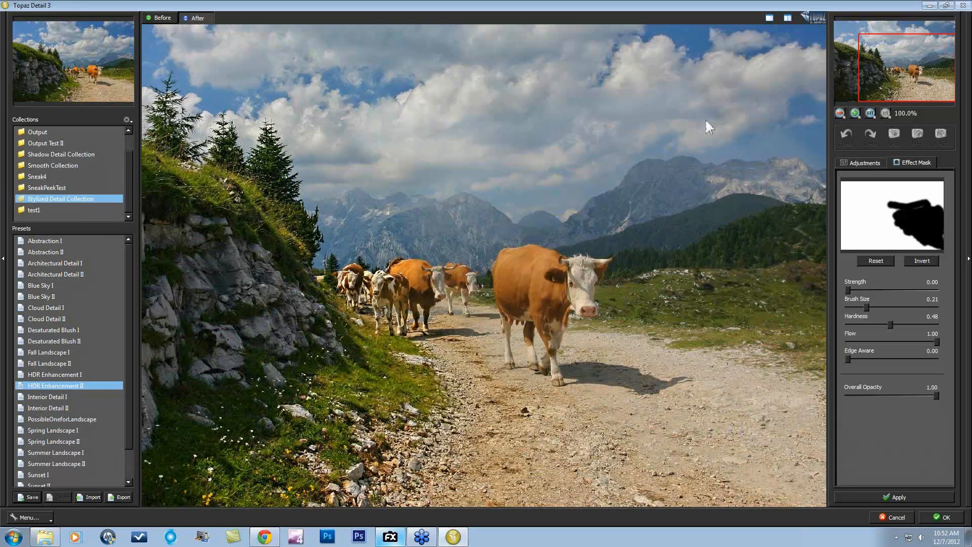
{"action": "left_click_drag", "start_coordinate": [705, 118], "coordinate": [671, 121]}
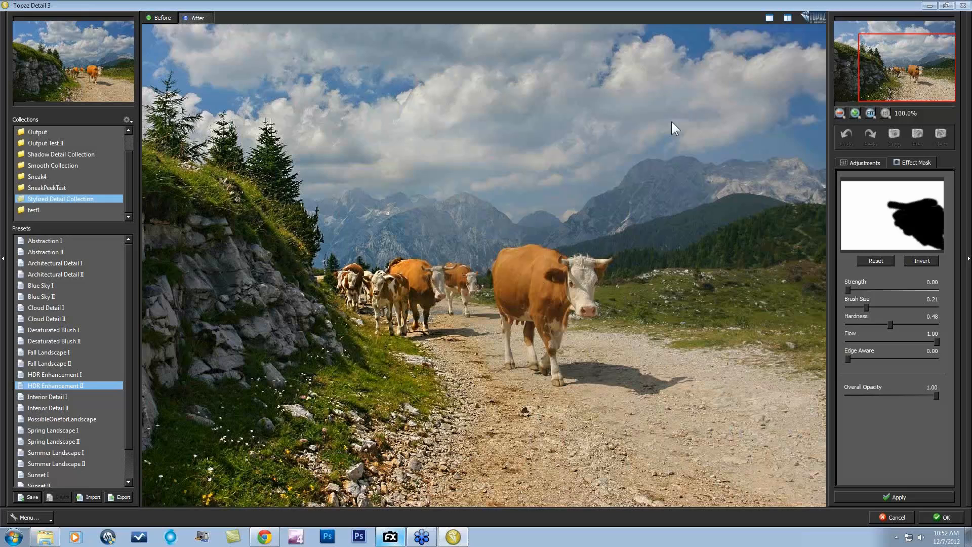
Reset and invert the effect mask, set the brush Strength to 0.48 and paint the effect in over the front cow and surrounding landscape.
{"action": "left_click", "coordinate": [876, 262]}
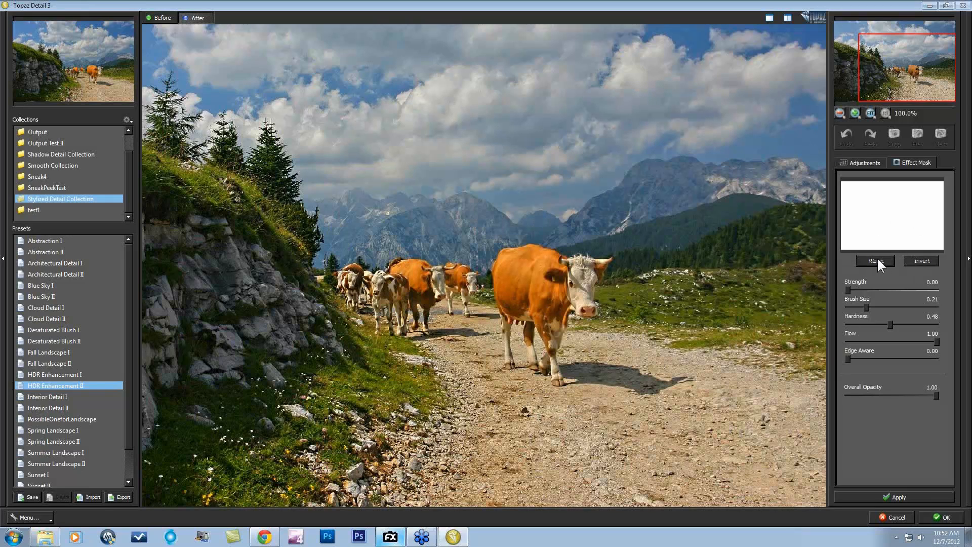
{"action": "left_click", "coordinate": [922, 262]}
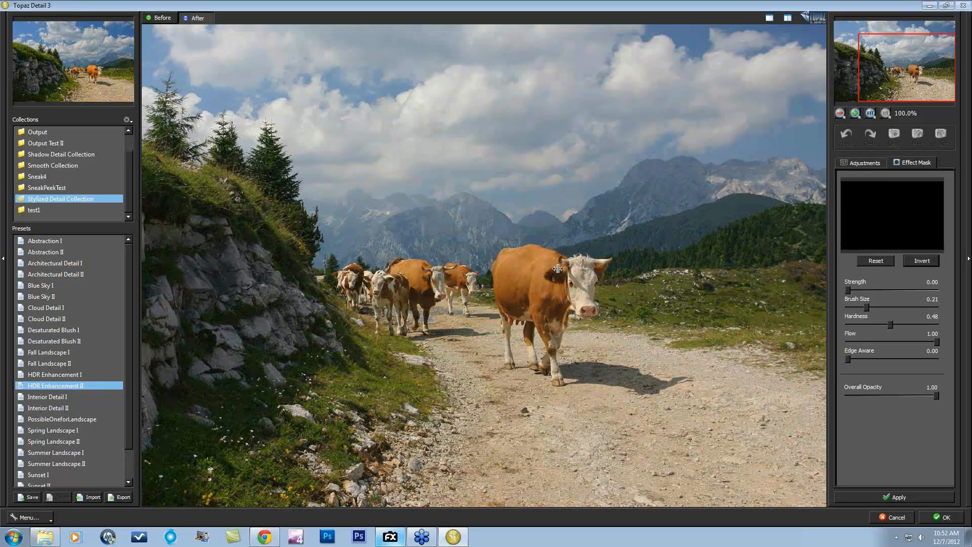
{"action": "left_click_drag", "start_coordinate": [850, 290], "coordinate": [935, 291]}
{"action": "mouse_move", "coordinate": [516, 272]}
{"action": "left_mouse_down"}
{"action": "mouse_move", "coordinate": [558, 289]}
{"action": "mouse_move", "coordinate": [519, 310]}
{"action": "mouse_move", "coordinate": [586, 364]}
{"action": "mouse_move", "coordinate": [553, 299]}
{"action": "mouse_move", "coordinate": [664, 296]}
{"action": "mouse_move", "coordinate": [632, 306]}
{"action": "mouse_move", "coordinate": [635, 324]}
{"action": "mouse_move", "coordinate": [776, 338]}
{"action": "mouse_move", "coordinate": [794, 272]}
{"action": "mouse_move", "coordinate": [822, 357]}
{"action": "mouse_move", "coordinate": [815, 215]}
{"action": "mouse_move", "coordinate": [763, 218]}
{"action": "mouse_move", "coordinate": [691, 275]}
{"action": "mouse_move", "coordinate": [793, 248]}
{"action": "mouse_move", "coordinate": [629, 264]}
{"action": "mouse_move", "coordinate": [756, 217]}
{"action": "mouse_move", "coordinate": [596, 240]}
{"action": "mouse_move", "coordinate": [634, 224]}
{"action": "mouse_move", "coordinate": [609, 214]}
{"action": "mouse_move", "coordinate": [647, 189]}
{"action": "mouse_move", "coordinate": [713, 193]}
{"action": "mouse_move", "coordinate": [688, 181]}
{"action": "mouse_move", "coordinate": [785, 190]}
{"action": "left_mouse_up"}
{"action": "mouse_move", "coordinate": [550, 255]}
{"action": "left_mouse_down"}
{"action": "mouse_move", "coordinate": [410, 221]}
{"action": "mouse_move", "coordinate": [467, 231]}
{"action": "mouse_move", "coordinate": [316, 226]}
{"action": "mouse_move", "coordinate": [344, 242]}
{"action": "mouse_move", "coordinate": [340, 266]}
{"action": "mouse_move", "coordinate": [397, 283]}
{"action": "mouse_move", "coordinate": [385, 302]}
{"action": "mouse_move", "coordinate": [472, 283]}
{"action": "mouse_move", "coordinate": [404, 318]}
{"action": "mouse_move", "coordinate": [465, 309]}
{"action": "mouse_move", "coordinate": [484, 293]}
{"action": "mouse_move", "coordinate": [378, 321]}
{"action": "mouse_move", "coordinate": [563, 330]}
{"action": "mouse_move", "coordinate": [436, 348]}
{"action": "mouse_move", "coordinate": [574, 368]}
{"action": "mouse_move", "coordinate": [431, 407]}
{"action": "mouse_move", "coordinate": [784, 341]}
{"action": "mouse_move", "coordinate": [527, 398]}
{"action": "mouse_move", "coordinate": [709, 417]}
{"action": "mouse_move", "coordinate": [623, 426]}
{"action": "mouse_move", "coordinate": [489, 480]}
{"action": "mouse_move", "coordinate": [603, 483]}
{"action": "mouse_move", "coordinate": [472, 504]}
{"action": "mouse_move", "coordinate": [744, 462]}
{"action": "mouse_move", "coordinate": [773, 377]}
{"action": "mouse_move", "coordinate": [803, 411]}
{"action": "left_mouse_up"}
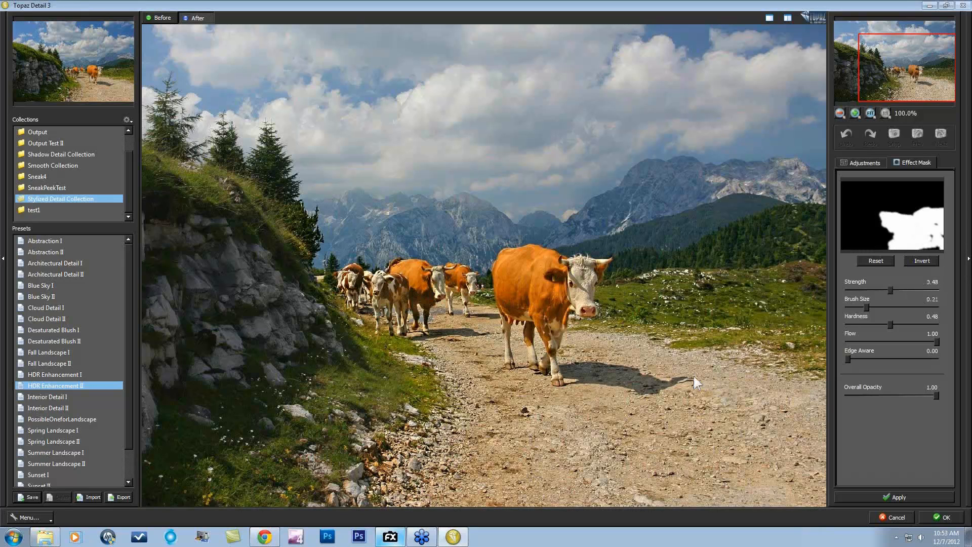
Paint over the front cow in the effect mask at Strength 0.48, and reset the mask.
{"action": "mouse_move", "coordinate": [539, 320]}
{"action": "left_mouse_down"}
{"action": "mouse_move", "coordinate": [440, 322]}
{"action": "mouse_move", "coordinate": [558, 326]}
{"action": "mouse_move", "coordinate": [543, 355]}
{"action": "mouse_move", "coordinate": [610, 405]}
{"action": "mouse_move", "coordinate": [730, 423]}
{"action": "mouse_move", "coordinate": [734, 408]}
{"action": "left_mouse_up"}
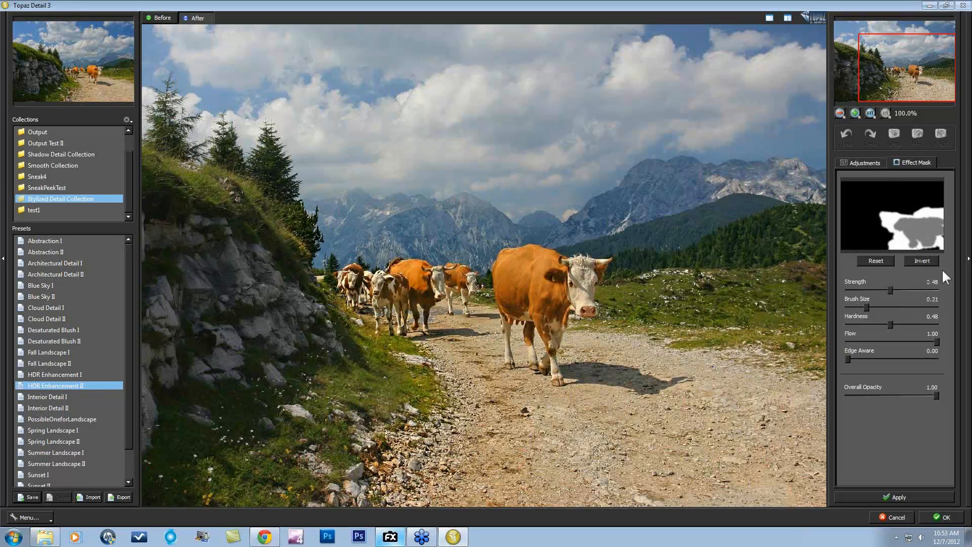
{"action": "left_click", "coordinate": [876, 261]}
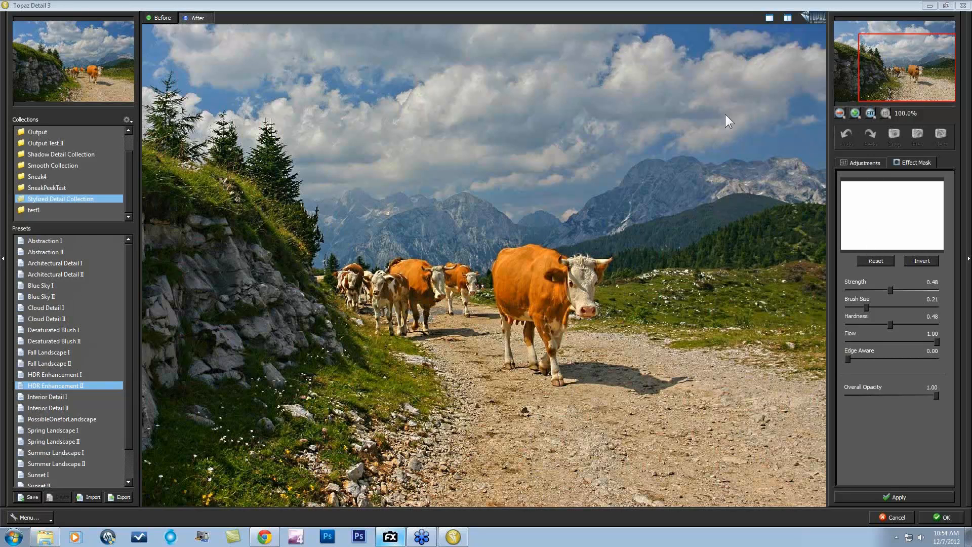
{"action": "left_click", "coordinate": [880, 263]}
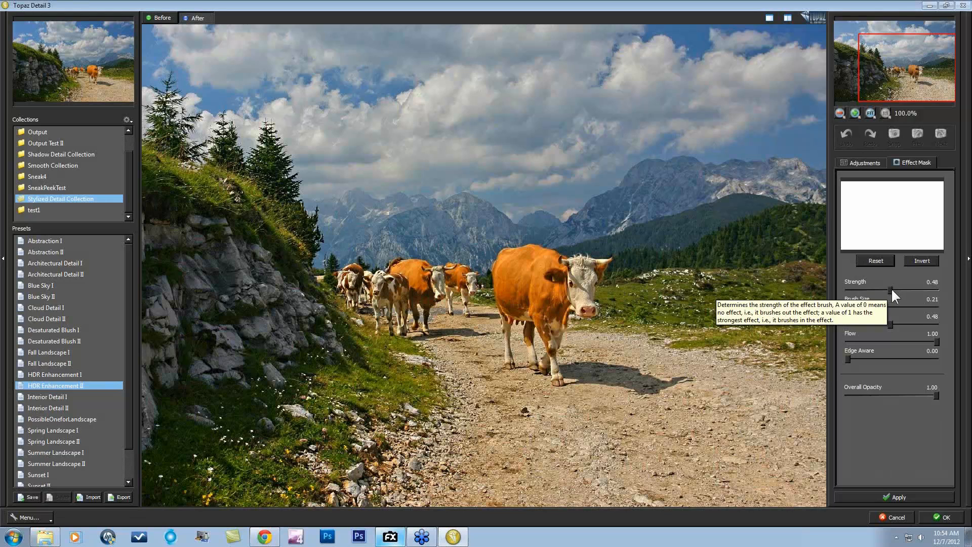
Set the mask brush to Strength 0.00, Size 0.17, Hardness 0.27 and Edge Aware 1.00, and paint the effect out along the skyline.
{"action": "left_click_drag", "start_coordinate": [890, 287], "coordinate": [841, 290]}
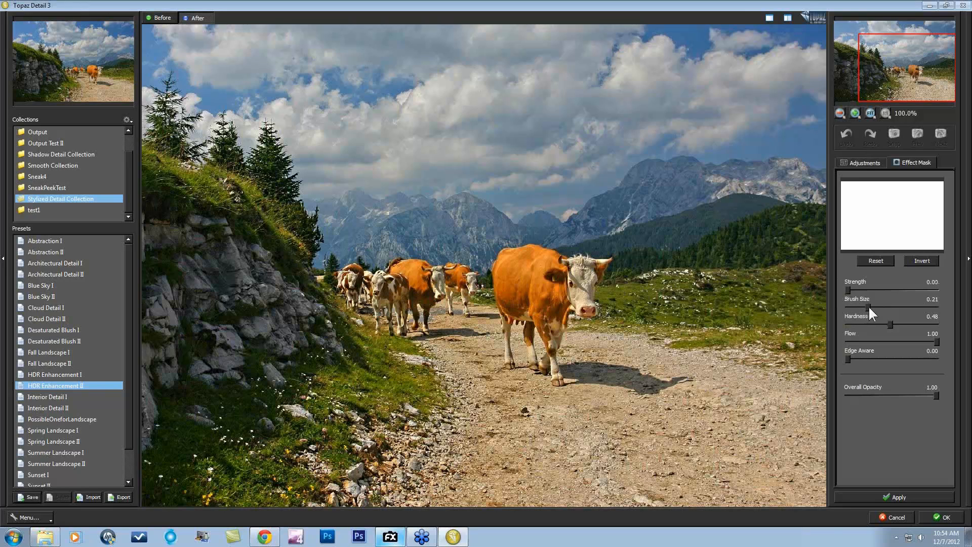
{"action": "mouse_move", "coordinate": [869, 308]}
{"action": "left_mouse_down"}
{"action": "mouse_move", "coordinate": [855, 307]}
{"action": "mouse_move", "coordinate": [885, 324]}
{"action": "mouse_move", "coordinate": [866, 324]}
{"action": "left_mouse_up"}
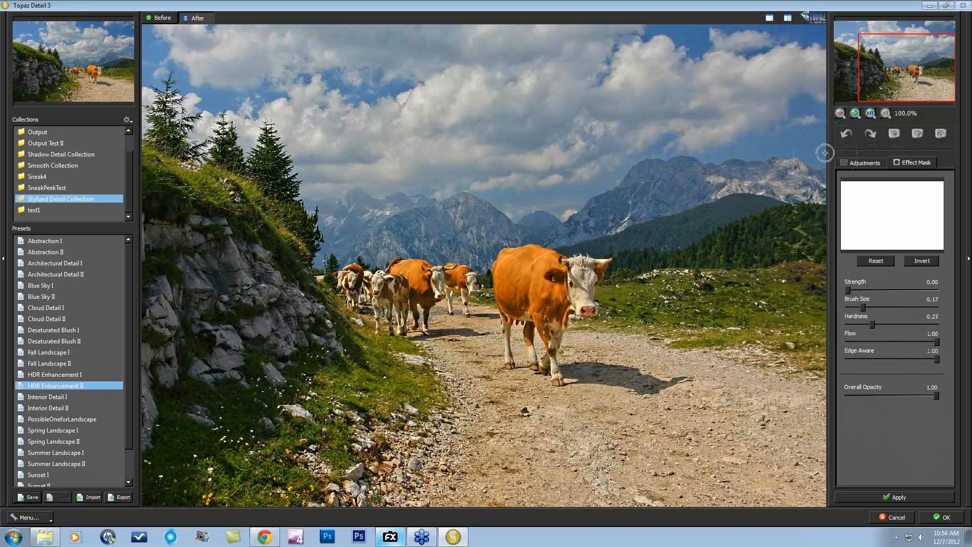
{"action": "mouse_move", "coordinate": [821, 153]}
{"action": "left_mouse_down"}
{"action": "mouse_move", "coordinate": [792, 142]}
{"action": "mouse_move", "coordinate": [710, 149]}
{"action": "mouse_move", "coordinate": [698, 137]}
{"action": "mouse_move", "coordinate": [611, 165]}
{"action": "mouse_move", "coordinate": [619, 164]}
{"action": "mouse_move", "coordinate": [559, 208]}
{"action": "mouse_move", "coordinate": [451, 173]}
{"action": "mouse_move", "coordinate": [398, 173]}
{"action": "mouse_move", "coordinate": [374, 181]}
{"action": "mouse_move", "coordinate": [380, 185]}
{"action": "mouse_move", "coordinate": [357, 171]}
{"action": "mouse_move", "coordinate": [313, 185]}
{"action": "mouse_move", "coordinate": [288, 121]}
{"action": "mouse_move", "coordinate": [311, 184]}
{"action": "mouse_move", "coordinate": [326, 184]}
{"action": "mouse_move", "coordinate": [285, 105]}
{"action": "mouse_move", "coordinate": [284, 114]}
{"action": "mouse_move", "coordinate": [271, 100]}
{"action": "mouse_move", "coordinate": [254, 113]}
{"action": "mouse_move", "coordinate": [247, 146]}
{"action": "mouse_move", "coordinate": [238, 106]}
{"action": "mouse_move", "coordinate": [212, 106]}
{"action": "mouse_move", "coordinate": [201, 135]}
{"action": "mouse_move", "coordinate": [203, 100]}
{"action": "left_mouse_up"}
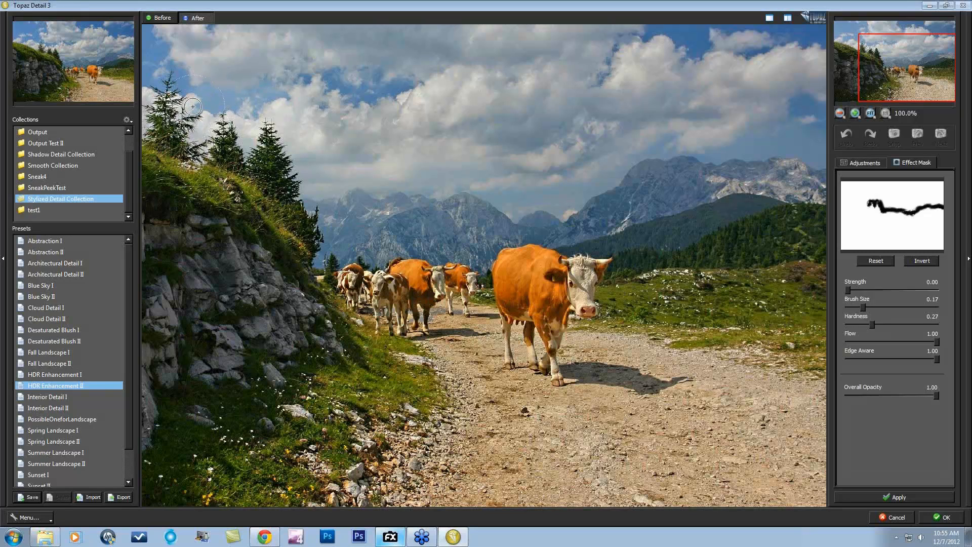
{"action": "mouse_move", "coordinate": [189, 83]}
{"action": "left_mouse_down"}
{"action": "mouse_move", "coordinate": [163, 54]}
{"action": "mouse_move", "coordinate": [148, 87]}
{"action": "left_mouse_up"}
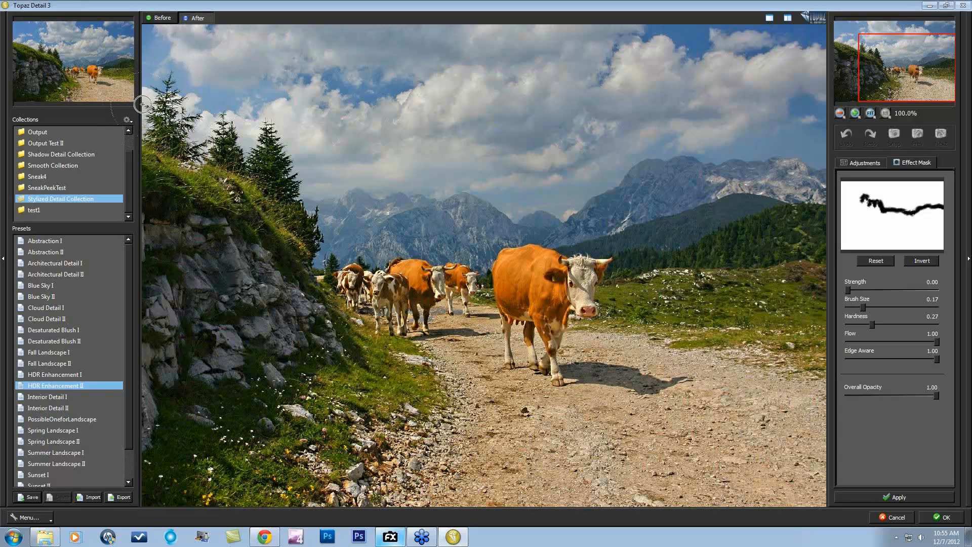
{"action": "mouse_move", "coordinate": [154, 25]}
{"action": "left_mouse_down"}
{"action": "mouse_move", "coordinate": [173, 44]}
{"action": "mouse_move", "coordinate": [200, 38]}
{"action": "mouse_move", "coordinate": [184, 35]}
{"action": "mouse_move", "coordinate": [254, 41]}
{"action": "mouse_move", "coordinate": [203, 22]}
{"action": "left_mouse_up"}
Set the brush to Size 0.36 and Hardness 0.09, and paint the effect out of the sky above the rocky hill and trees.
{"action": "left_click_drag", "start_coordinate": [951, 89], "coordinate": [874, 83]}
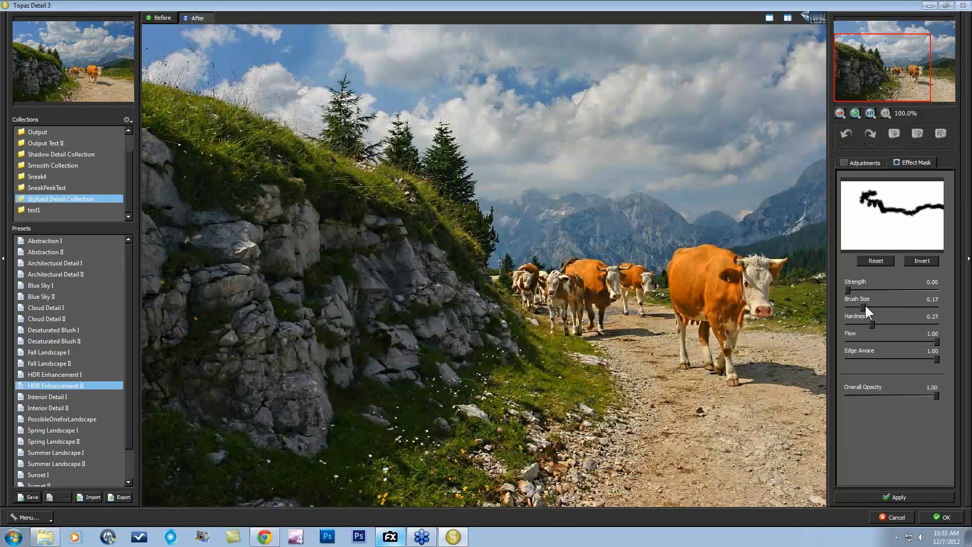
{"action": "mouse_move", "coordinate": [863, 307]}
{"action": "left_mouse_down"}
{"action": "mouse_move", "coordinate": [890, 308]}
{"action": "mouse_move", "coordinate": [855, 323]}
{"action": "left_mouse_up"}
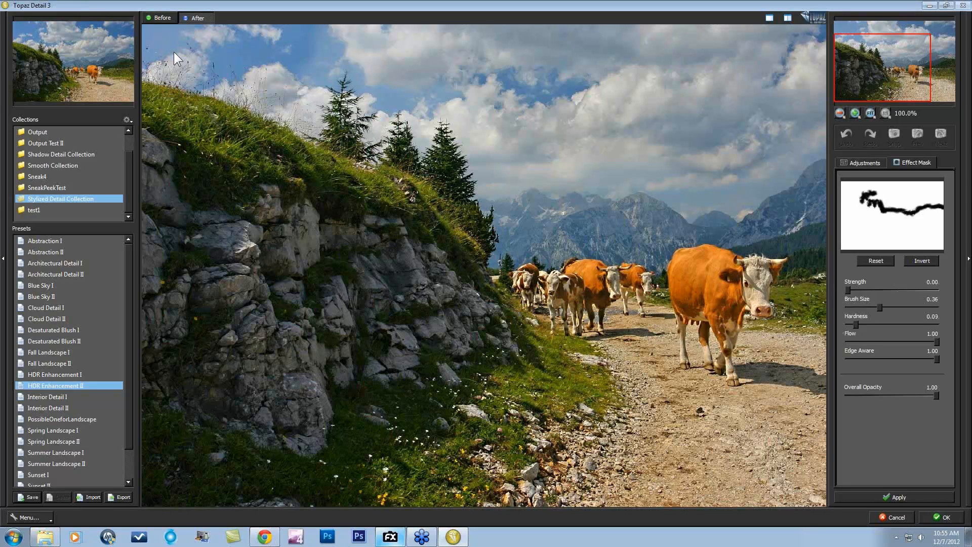
{"action": "mouse_move", "coordinate": [178, 53]}
{"action": "left_mouse_down"}
{"action": "mouse_move", "coordinate": [220, 56]}
{"action": "mouse_move", "coordinate": [222, 65]}
{"action": "mouse_move", "coordinate": [255, 51]}
{"action": "left_mouse_up"}
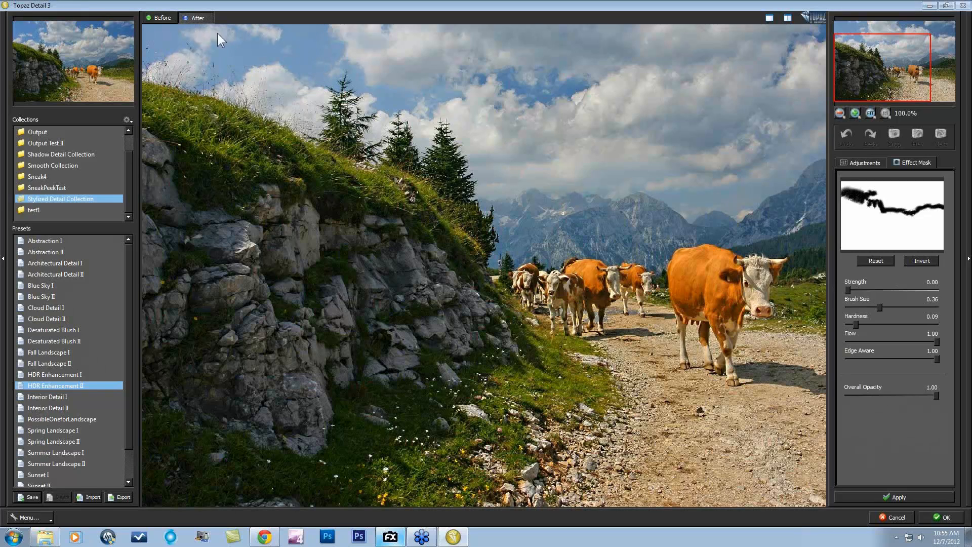
{"action": "mouse_move", "coordinate": [217, 33]}
{"action": "left_mouse_down"}
{"action": "mouse_move", "coordinate": [761, 57]}
{"action": "mouse_move", "coordinate": [696, 60]}
{"action": "mouse_move", "coordinate": [748, 48]}
{"action": "mouse_move", "coordinate": [709, 44]}
{"action": "mouse_move", "coordinate": [808, 46]}
{"action": "mouse_move", "coordinate": [754, 140]}
{"action": "mouse_move", "coordinate": [723, 145]}
{"action": "mouse_move", "coordinate": [776, 142]}
{"action": "mouse_move", "coordinate": [747, 153]}
{"action": "mouse_move", "coordinate": [735, 109]}
{"action": "mouse_move", "coordinate": [574, 130]}
{"action": "mouse_move", "coordinate": [538, 105]}
{"action": "mouse_move", "coordinate": [542, 136]}
{"action": "left_mouse_up"}
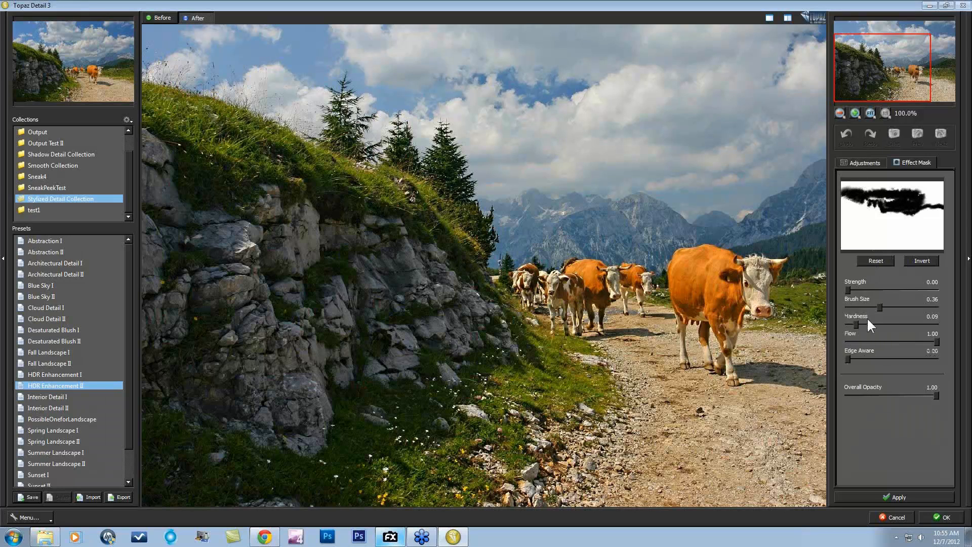
Set the brush to Size 0.18, Hardness 0.63 and Edge Aware 0.00, and paint the effect out of the remaining sky.
{"action": "left_click_drag", "start_coordinate": [880, 307], "coordinate": [863, 307]}
{"action": "mouse_move", "coordinate": [408, 81]}
{"action": "left_mouse_down"}
{"action": "mouse_move", "coordinate": [526, 100]}
{"action": "mouse_move", "coordinate": [624, 81]}
{"action": "left_mouse_up"}
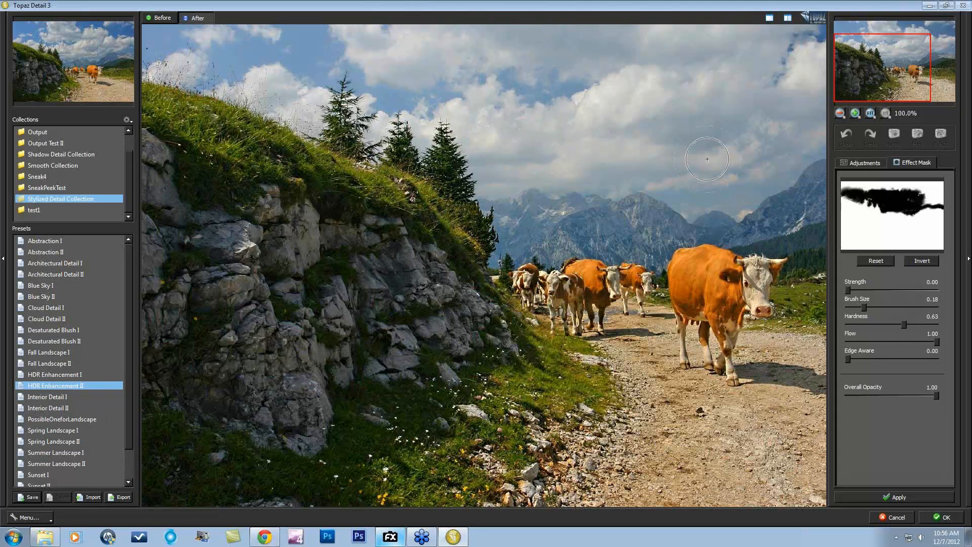
{"action": "left_click_drag", "start_coordinate": [934, 68], "coordinate": [938, 65]}
{"action": "left_click", "coordinate": [840, 113]}
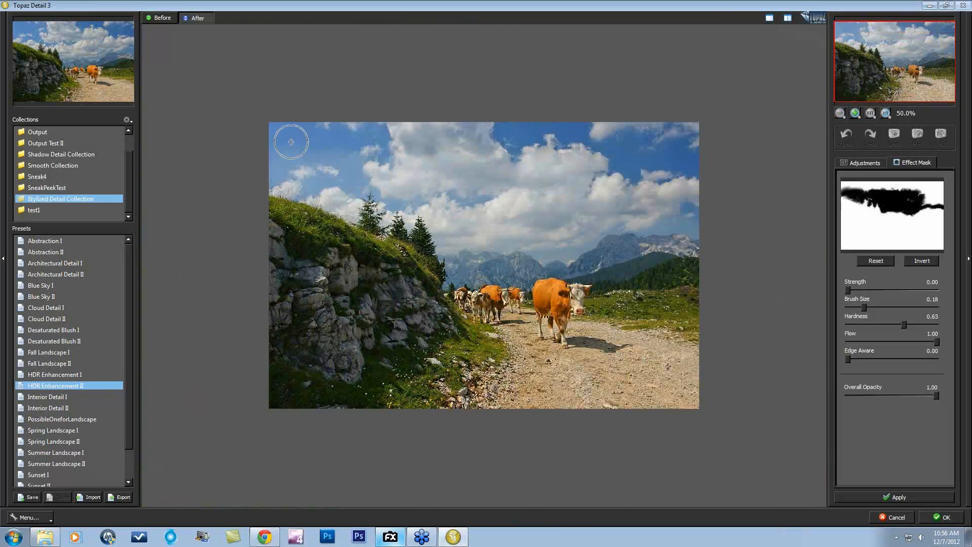
{"action": "left_click_drag", "start_coordinate": [286, 138], "coordinate": [550, 140]}
{"action": "left_click_drag", "start_coordinate": [290, 147], "coordinate": [477, 146]}
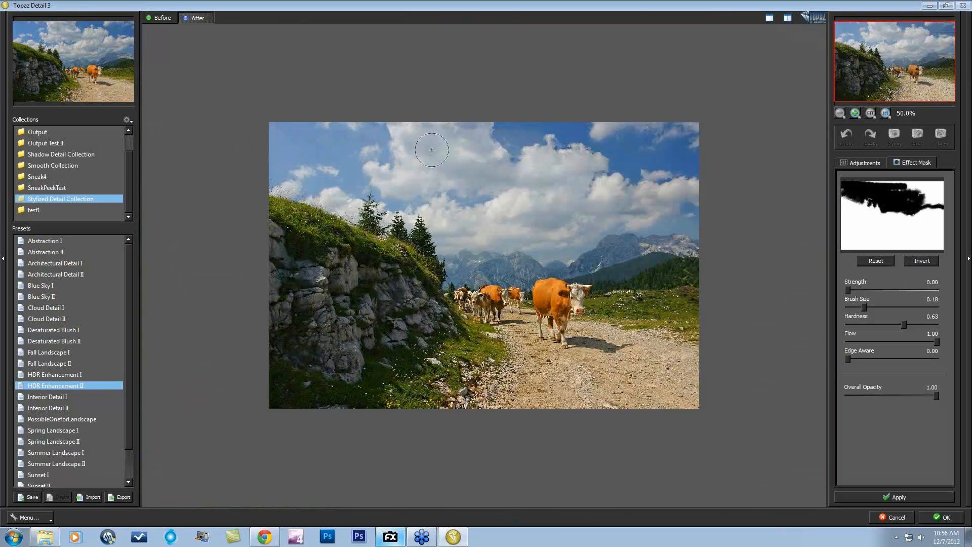
{"action": "mouse_move", "coordinate": [286, 127]}
{"action": "left_mouse_down"}
{"action": "mouse_move", "coordinate": [674, 120]}
{"action": "mouse_move", "coordinate": [601, 124]}
{"action": "mouse_move", "coordinate": [687, 125]}
{"action": "mouse_move", "coordinate": [461, 143]}
{"action": "mouse_move", "coordinate": [722, 143]}
{"action": "mouse_move", "coordinate": [550, 151]}
{"action": "mouse_move", "coordinate": [762, 163]}
{"action": "mouse_move", "coordinate": [608, 180]}
{"action": "mouse_move", "coordinate": [733, 190]}
{"action": "mouse_move", "coordinate": [718, 205]}
{"action": "mouse_move", "coordinate": [614, 214]}
{"action": "left_mouse_up"}
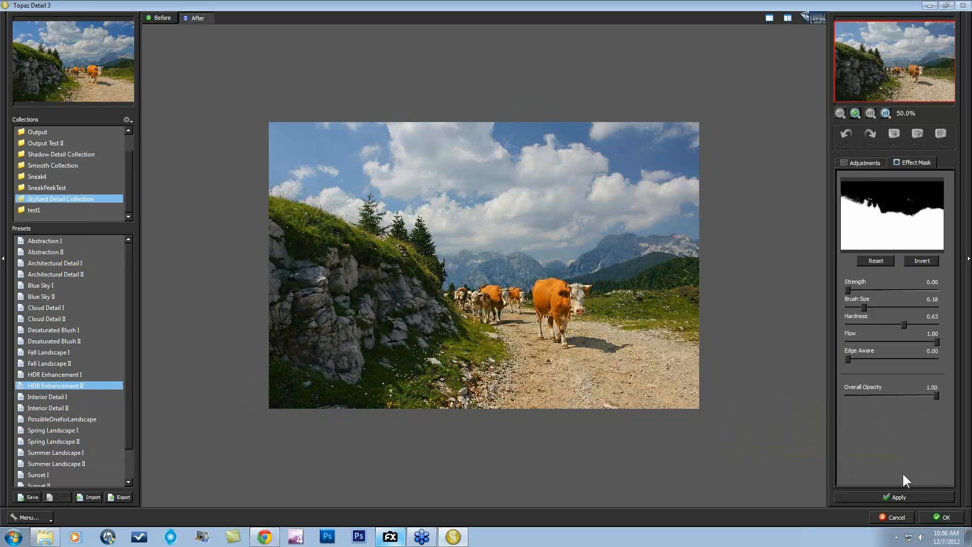
Apply the masked effect to the landscape and invert the mask to target the sky.
{"action": "left_click", "coordinate": [909, 494]}
{"action": "left_click", "coordinate": [920, 261]}
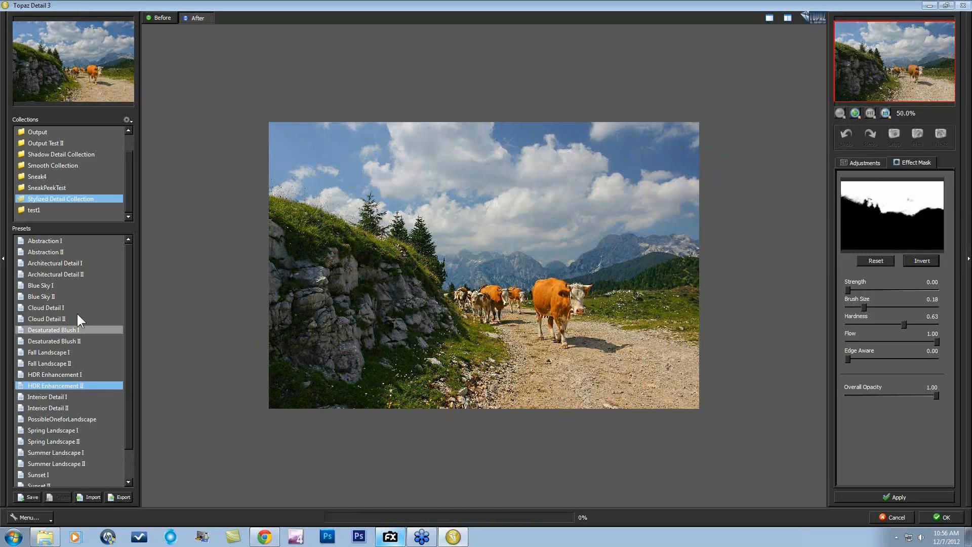
Try the Soft and Dreamy III preset from the Smooth Collection on the sky, and reset all adjustments.
{"action": "left_click", "coordinate": [54, 165]}
{"action": "left_click", "coordinate": [60, 274]}
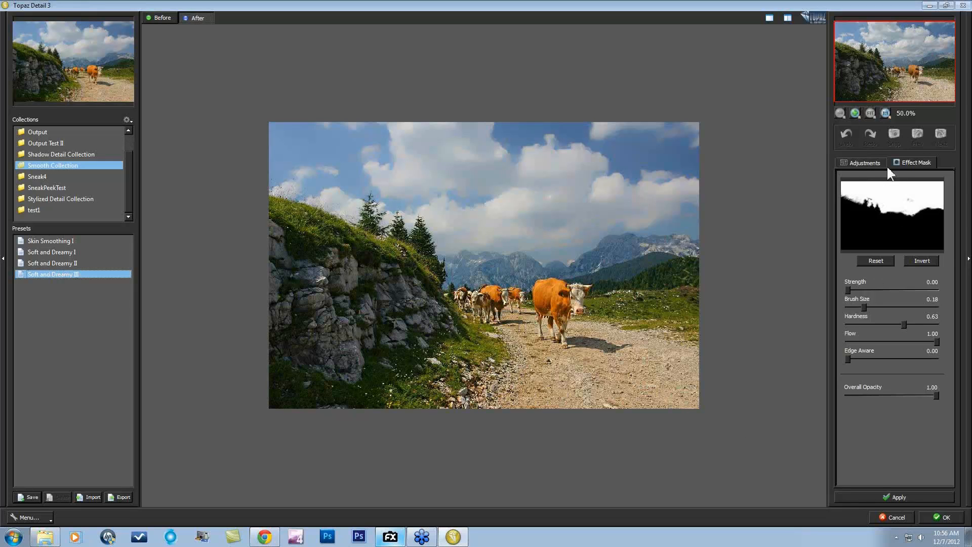
{"action": "left_click", "coordinate": [864, 162]}
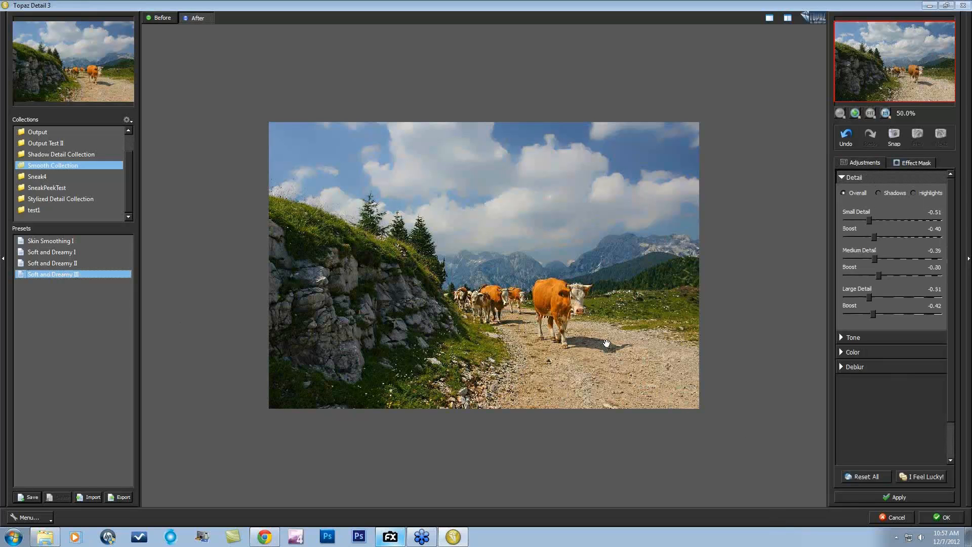
{"action": "left_click", "coordinate": [865, 476]}
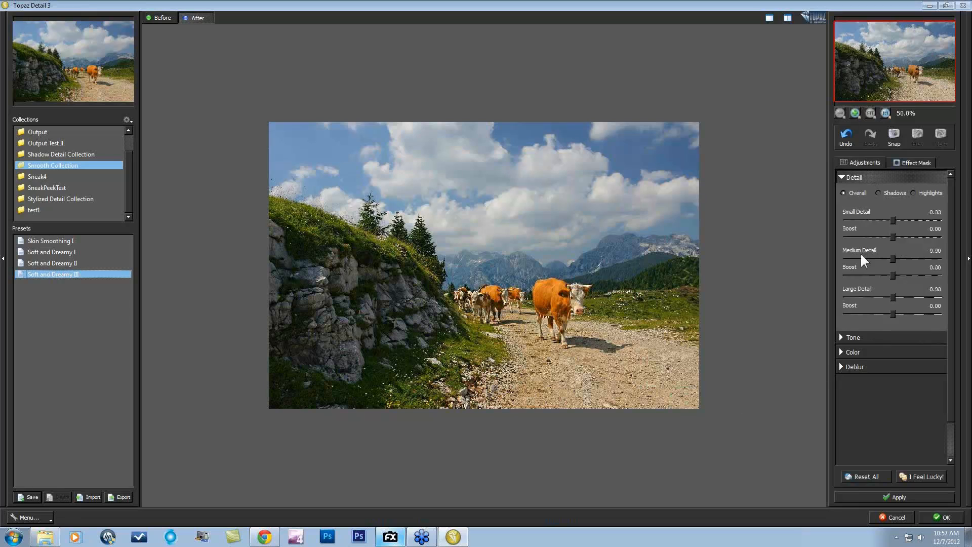
Check the effect mask, and set the overall Medium Detail to 0.29 and Large Detail to 0.41 for the sky.
{"action": "left_click", "coordinate": [910, 162]}
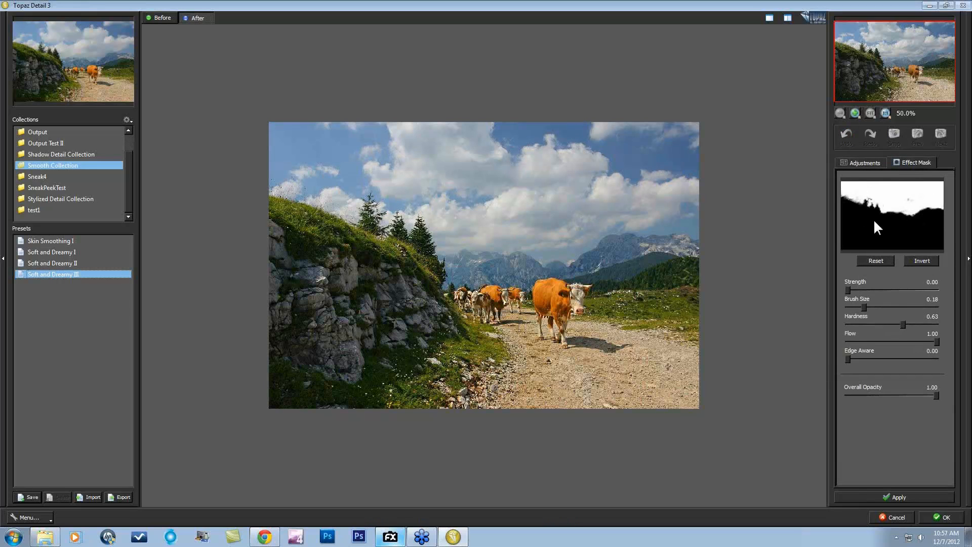
{"action": "left_click", "coordinate": [858, 161]}
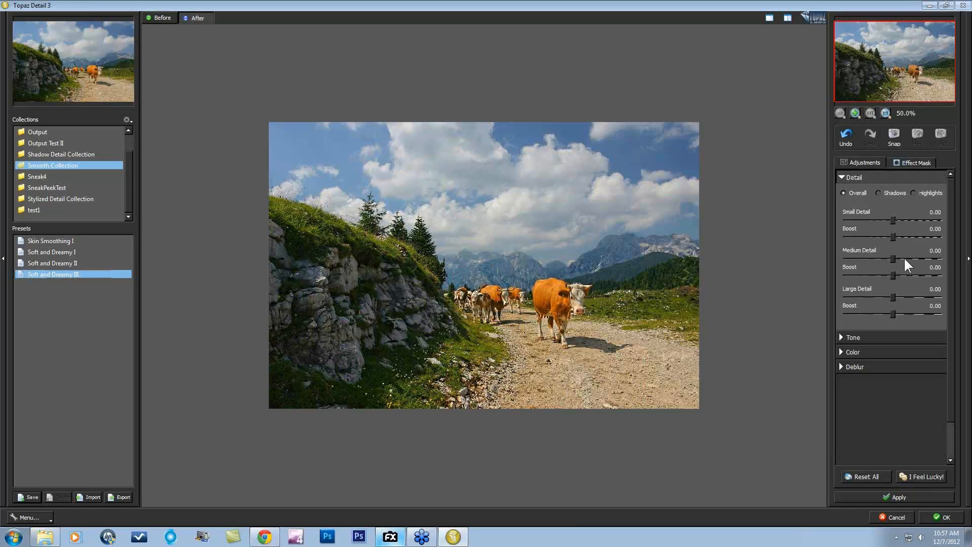
{"action": "left_click_drag", "start_coordinate": [907, 257], "coordinate": [906, 257]}
{"action": "left_click_drag", "start_coordinate": [913, 297], "coordinate": [912, 297]}
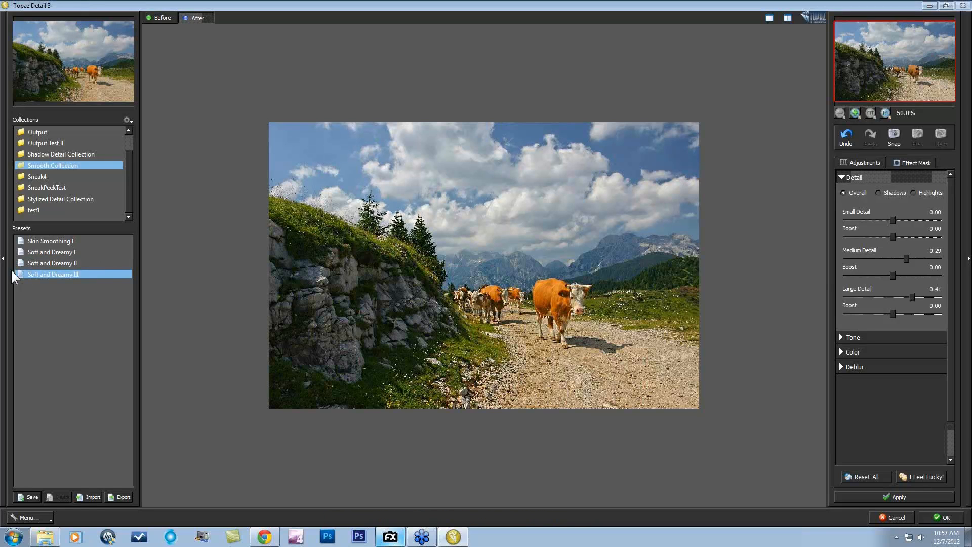
Try the Blue Sky I, Blue Sky II and Cloud Detail I presets from the Stylized Detail Collection, and apply Cloud Detail II to the sky.
{"action": "left_click", "coordinate": [51, 198]}
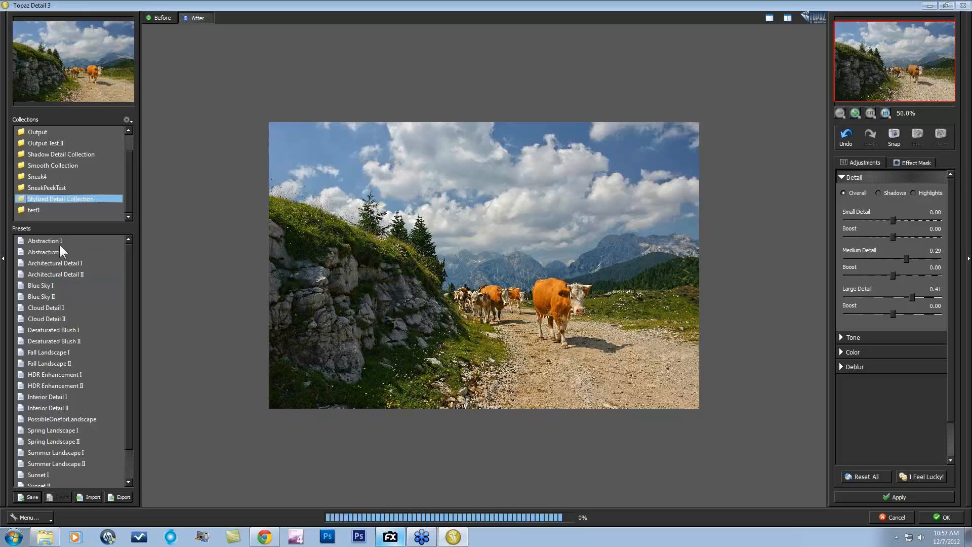
{"action": "left_click", "coordinate": [52, 286]}
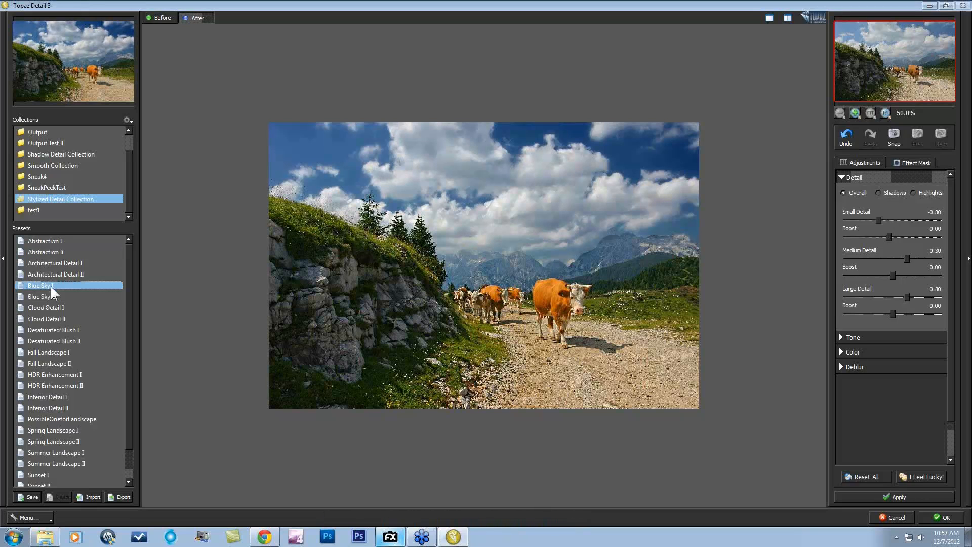
{"action": "left_click", "coordinate": [53, 299]}
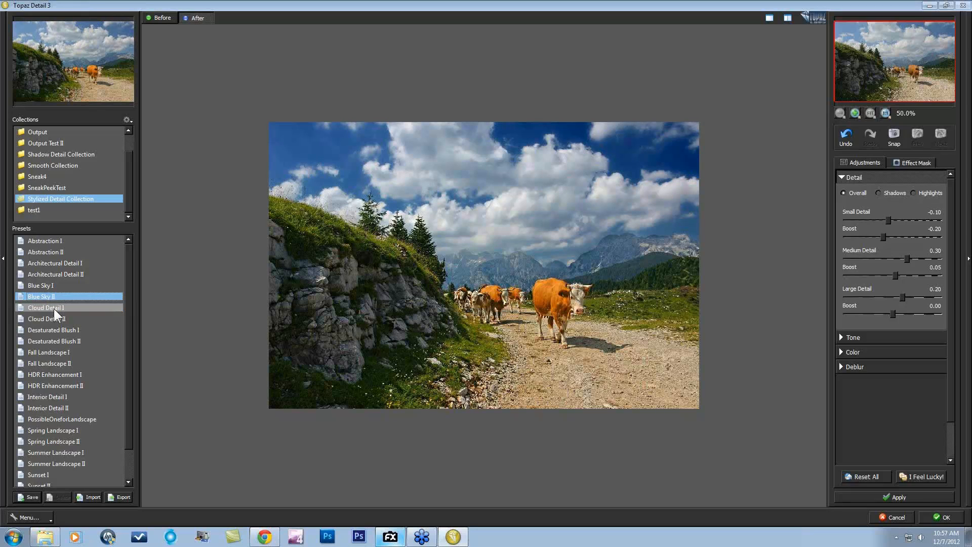
{"action": "left_click", "coordinate": [55, 309]}
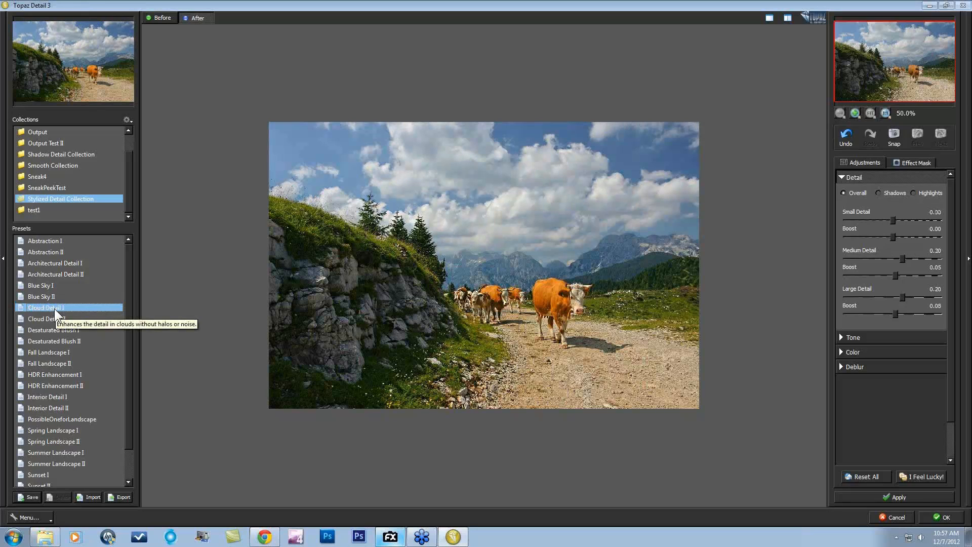
{"action": "left_click", "coordinate": [58, 320]}
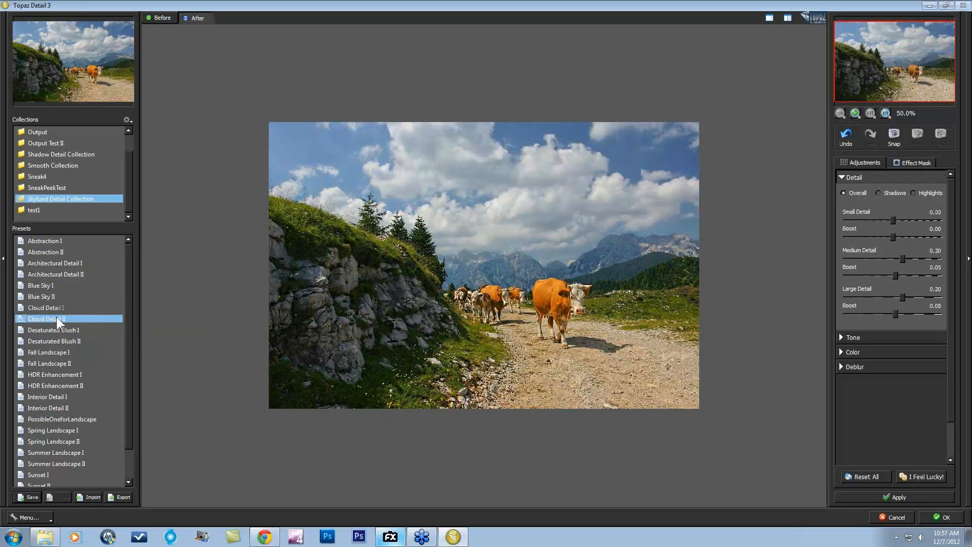